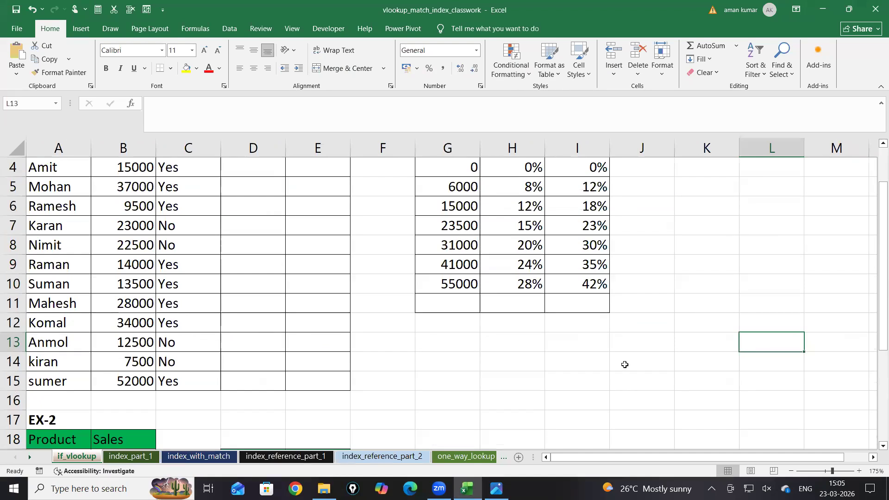
Auto-fit the widths of all columns on the if_vlookup sheet to their contents.
scroll(626, 365, up, 1)
ctrl+scroll(612, 347, down, 1)
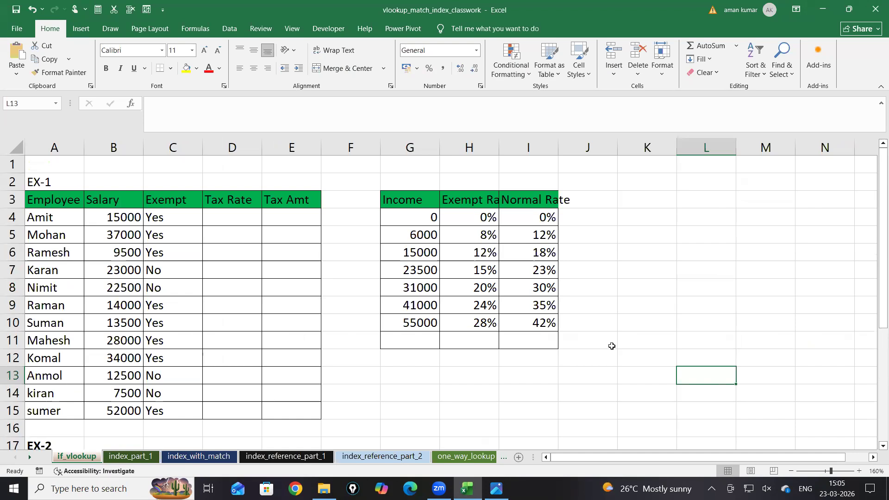
click(15, 148)
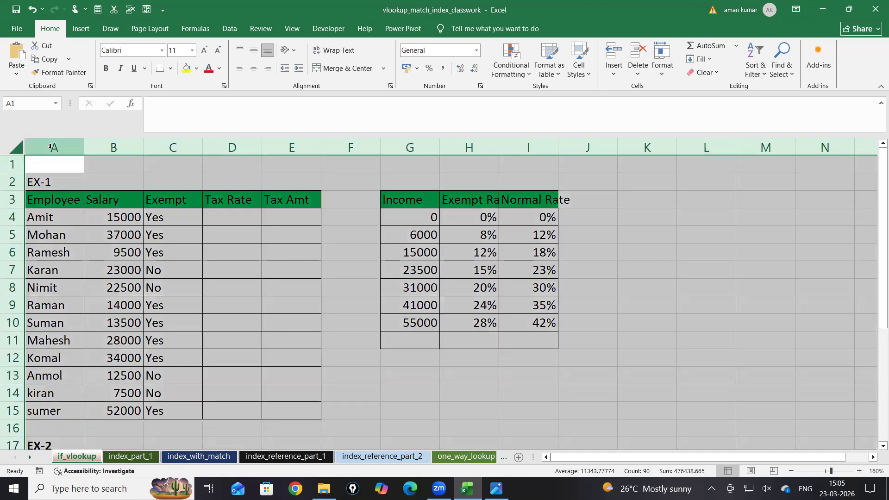
click(79, 143)
click(15, 152)
double_click(81, 145)
click(416, 389)
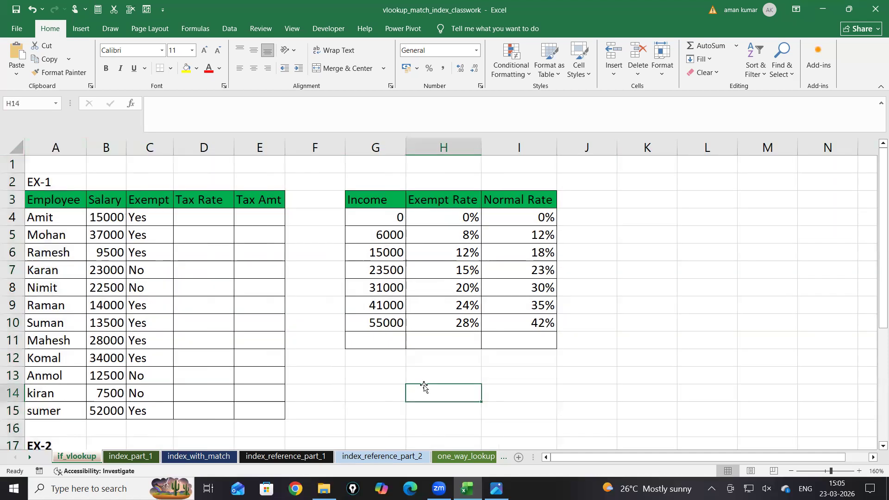
Switch to the on-screen pen overlay, move its toolbar into the empty area beside the rate table, and choose the pen.
click(353, 486)
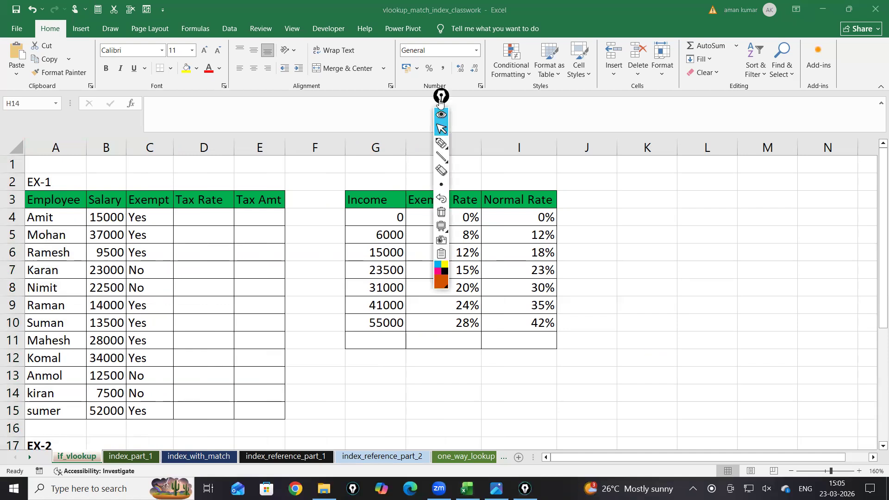
drag(440, 99, 743, 194)
click(741, 235)
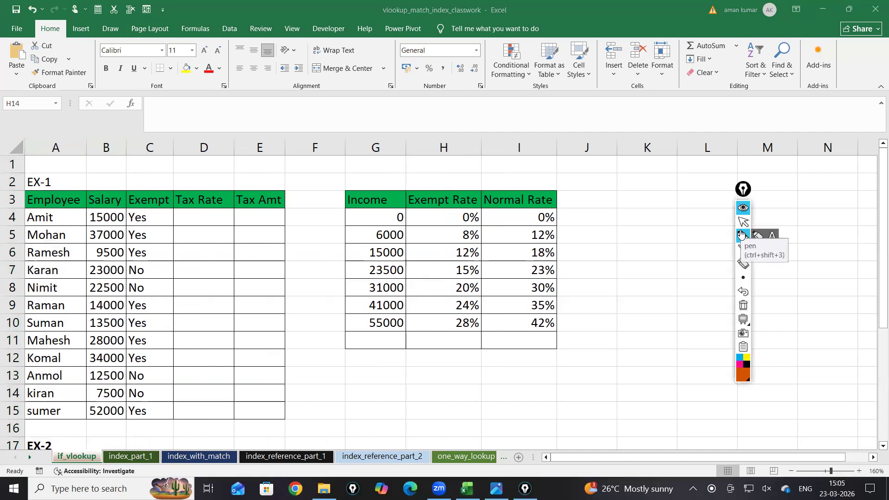
click(759, 235)
Draw pen ticks above the Salary and Exempt headers and beside the first employee's Yes in row 4.
drag(99, 182, 119, 167)
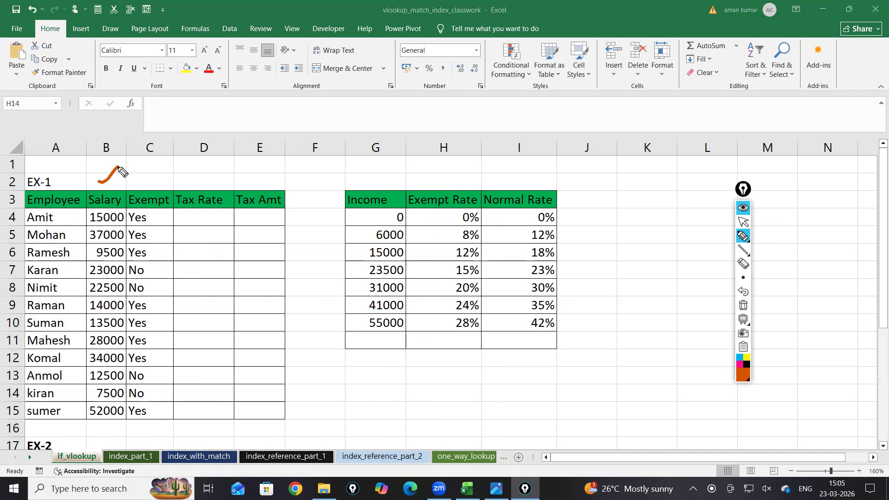
drag(142, 182, 161, 166)
drag(158, 219, 171, 215)
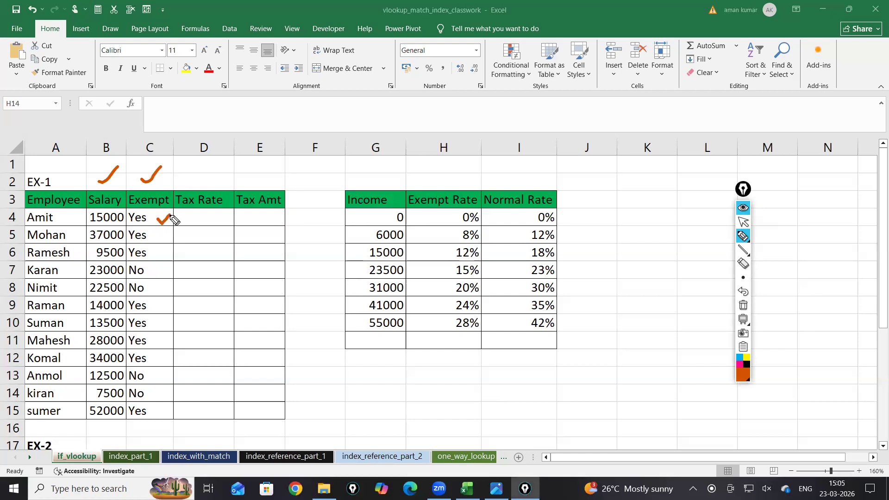
Tick the percentages in the Exempt Rate column with the pen and circle the whole column.
drag(427, 217, 447, 217)
drag(432, 250, 448, 243)
drag(429, 285, 442, 277)
drag(433, 307, 442, 292)
drag(436, 328, 447, 309)
drag(432, 259, 458, 221)
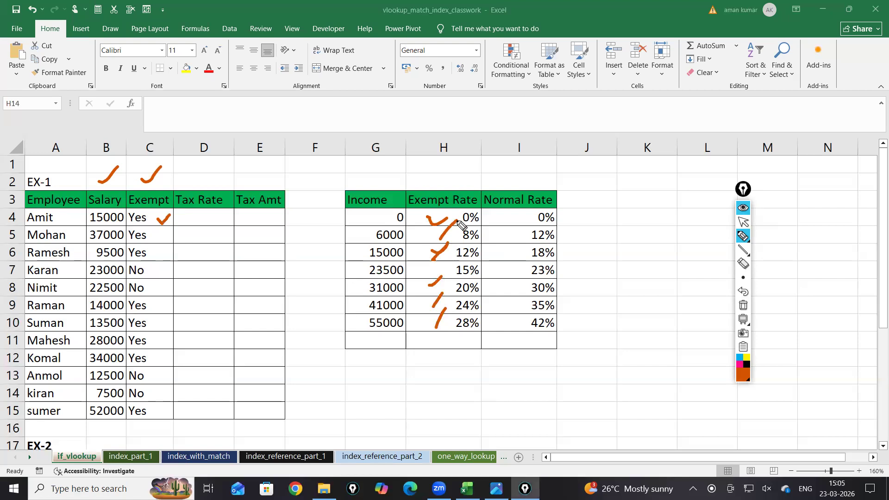
mouse_move(464, 185)
mouse_down()
mouse_move(401, 222)
mouse_move(436, 353)
mouse_move(483, 213)
mouse_move(476, 184)
mouse_up()
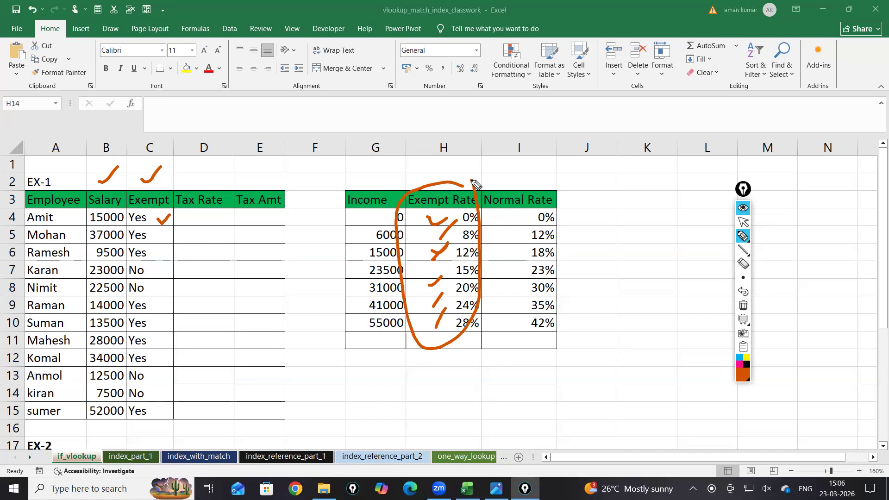
Circle the Normal Rate values and draw a line down the Tax Amt column, clearing all pen marks at the end.
mouse_move(523, 208)
mouse_down()
mouse_move(532, 357)
mouse_move(558, 207)
mouse_up()
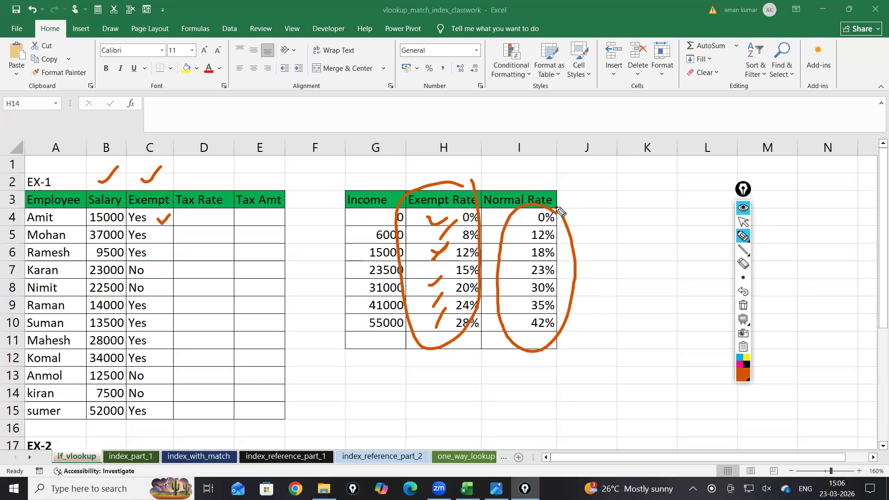
drag(259, 214, 254, 415)
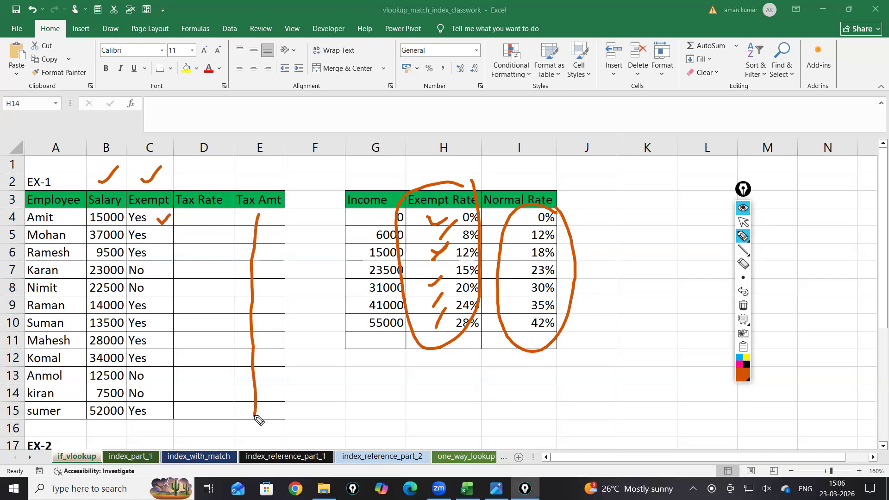
click(741, 306)
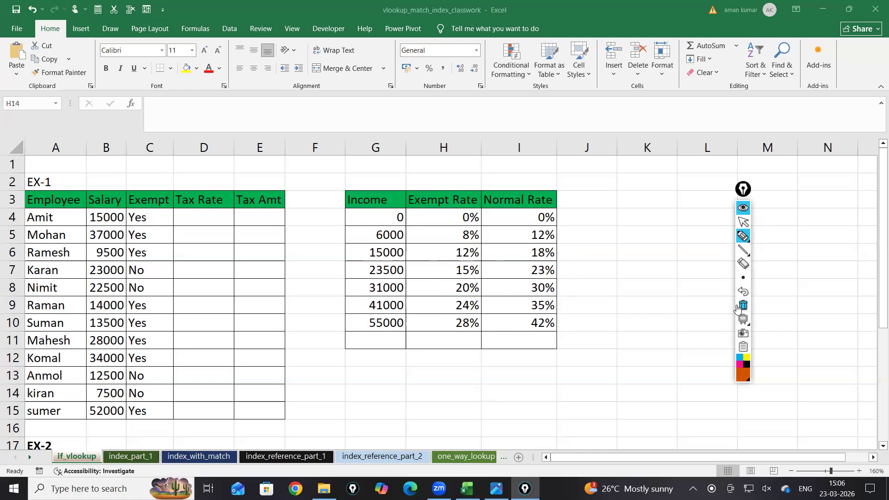
Mark the row 4 salary, its Yes, the 15000 income and its 12% exempt rate, and handwrite 12% in the row 4 Tax Amt cell.
drag(98, 226, 122, 223)
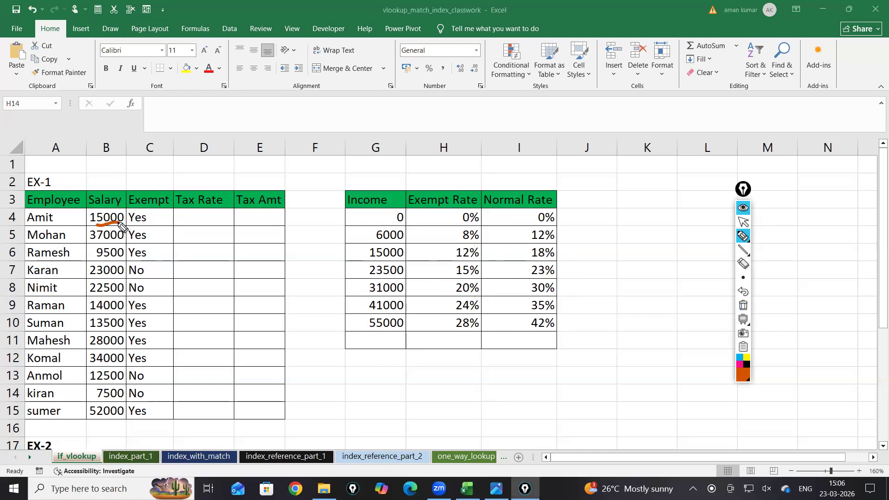
drag(369, 257, 412, 258)
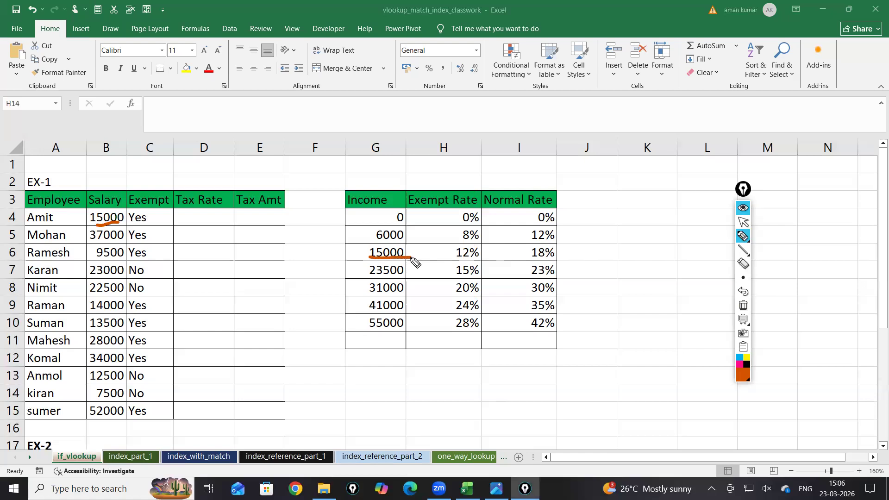
drag(156, 218, 171, 213)
mouse_move(442, 262)
mouse_down()
mouse_move(486, 263)
mouse_move(447, 247)
mouse_move(462, 264)
mouse_up()
mouse_move(239, 212)
mouse_down()
mouse_move(239, 224)
mouse_move(254, 211)
mouse_move(264, 228)
mouse_move(276, 224)
mouse_up()
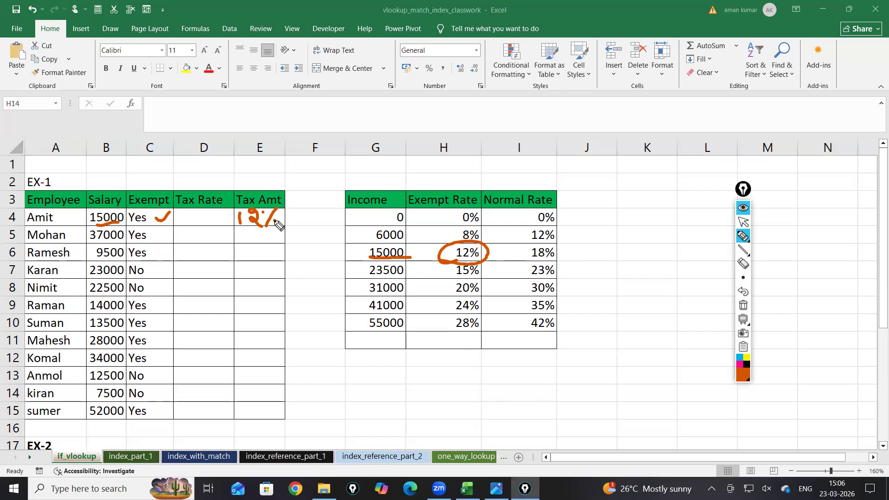
Mark the 23000 salary with No and its 15000–23500 income bracket, handwrite 18% in row 7's Tax Amt cell, and hide the annotations.
drag(88, 242, 122, 240)
drag(89, 279, 171, 268)
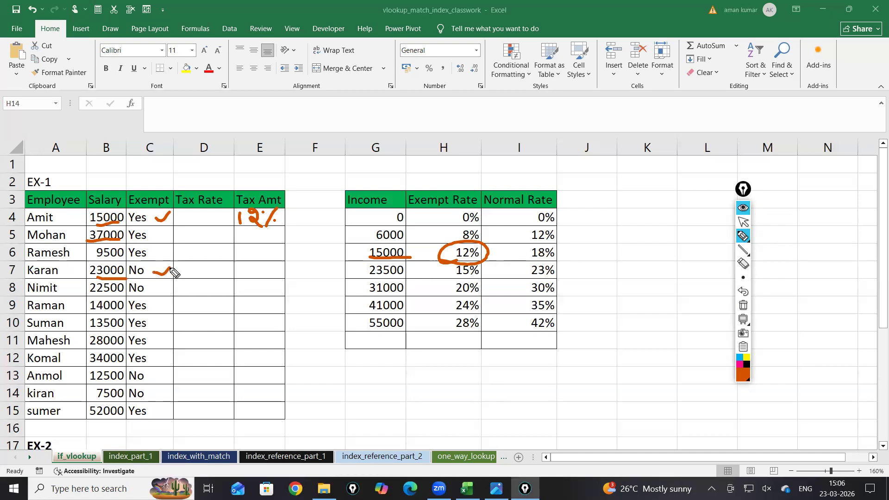
mouse_move(365, 248)
mouse_down()
mouse_move(348, 268)
mouse_move(361, 276)
mouse_up()
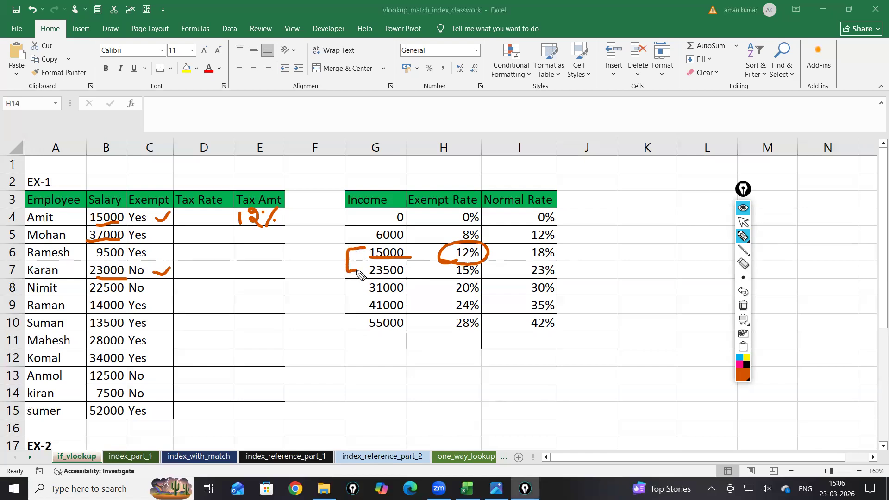
drag(561, 249, 580, 243)
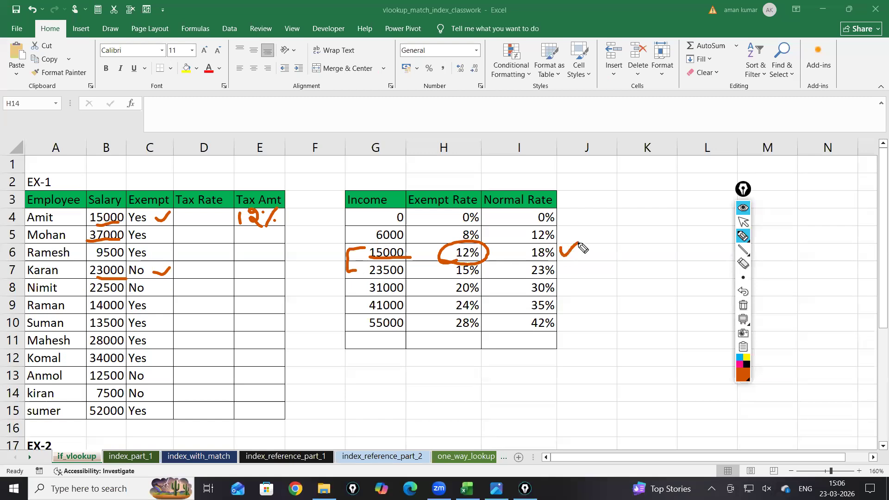
mouse_move(242, 264)
mouse_down()
mouse_move(245, 277)
mouse_move(256, 266)
mouse_move(259, 277)
mouse_move(277, 277)
mouse_up()
click(271, 262)
click(281, 276)
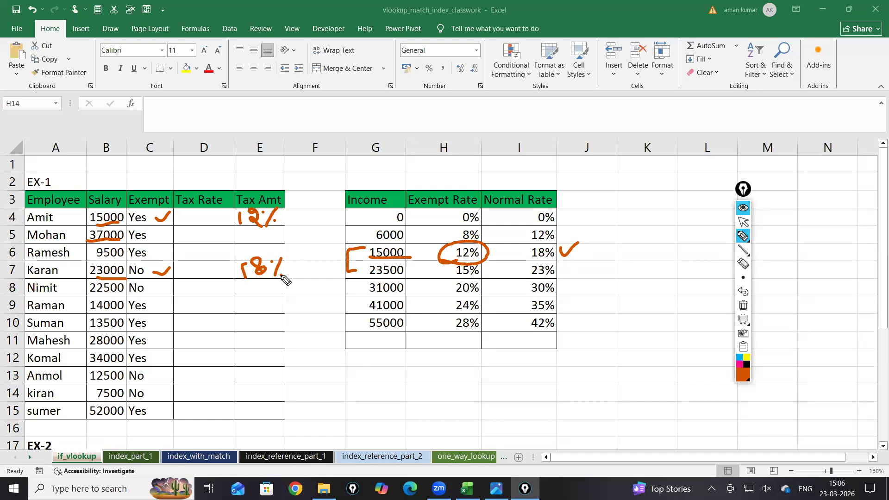
click(739, 209)
click(438, 391)
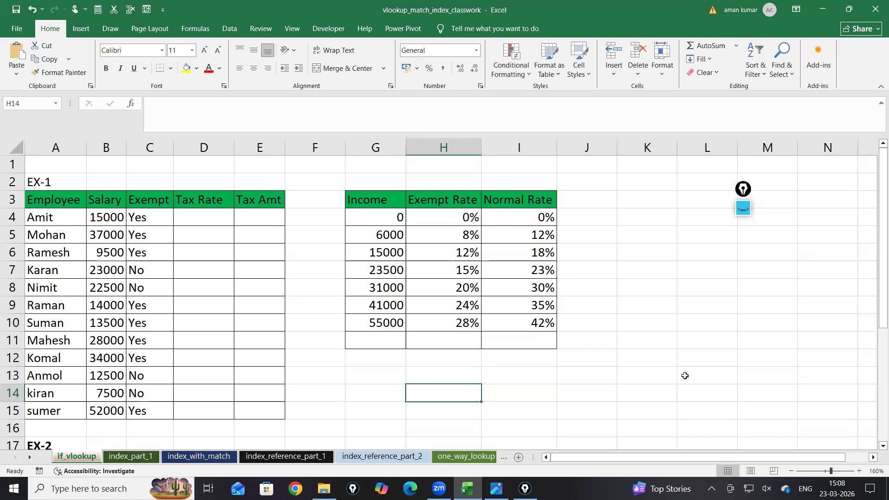
Insert two blank columns before the rate table's Income column and select the first Tax Amt cell, E4.
ctrl+scroll(679, 392, up, 1)
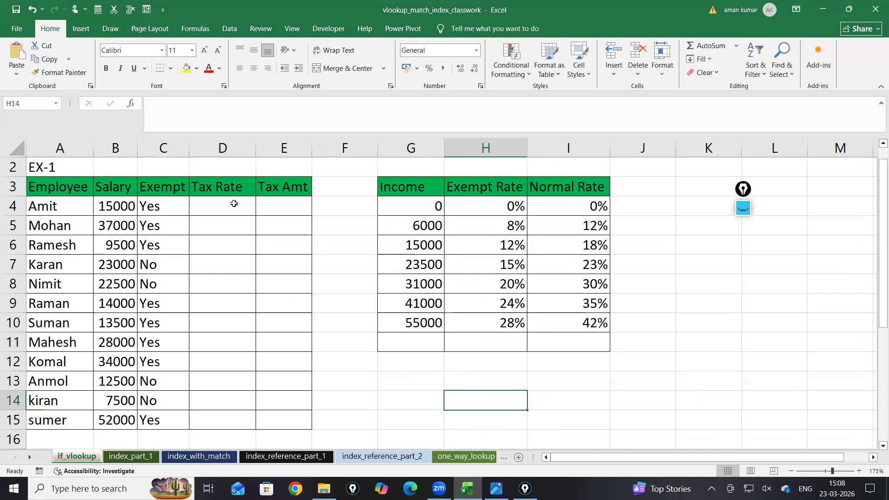
click(306, 214)
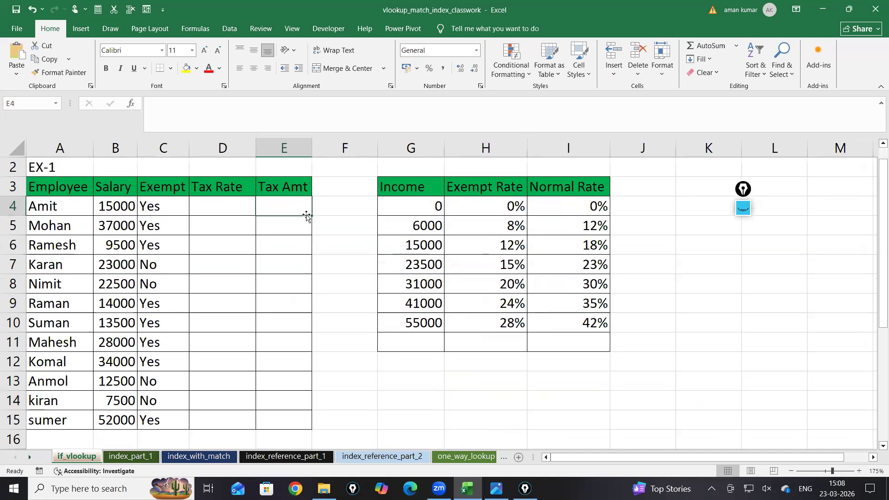
right_click(421, 150)
click(444, 243)
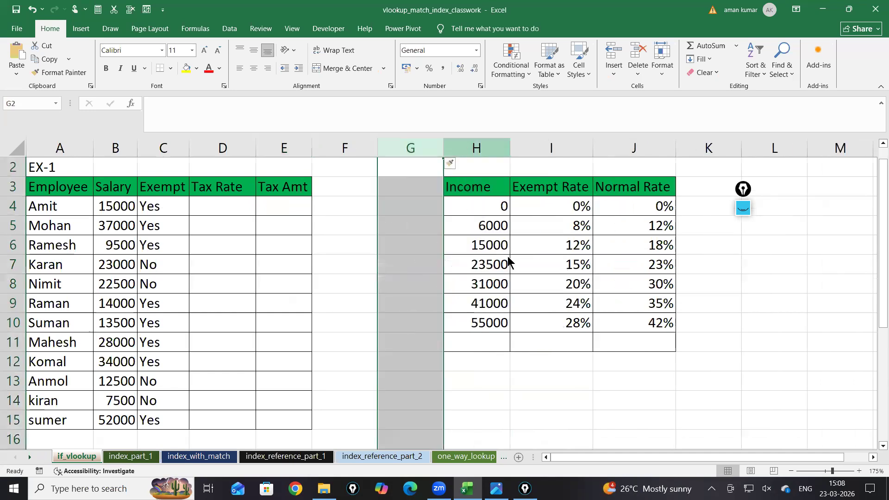
right_click(466, 148)
click(507, 241)
click(276, 202)
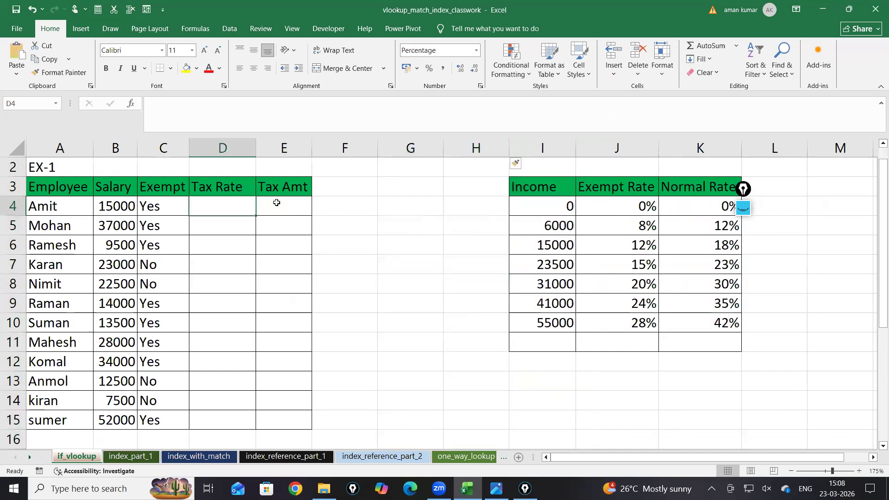
text(=if)
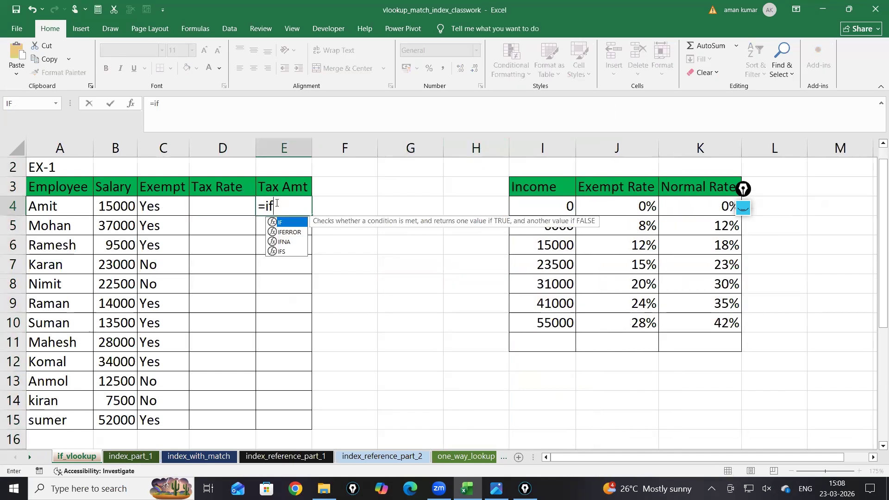
key(Tab)
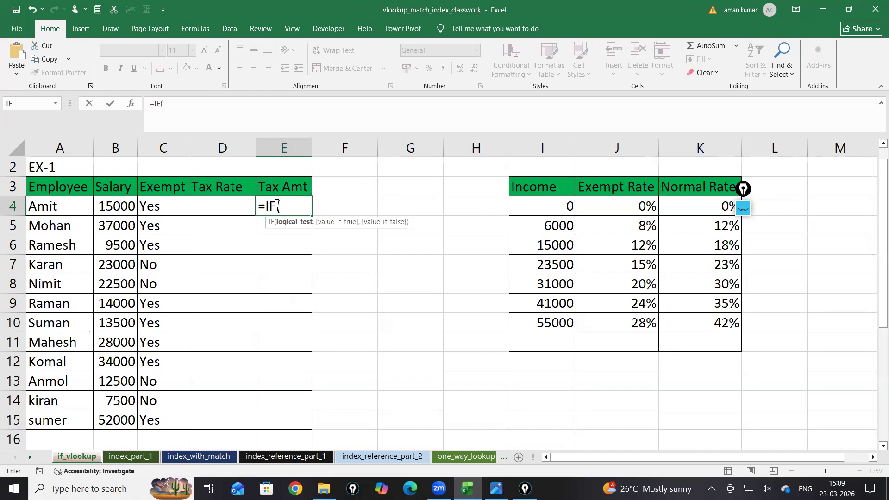
key(BackSpace)
key(BackSpace)
key(BackSpace)
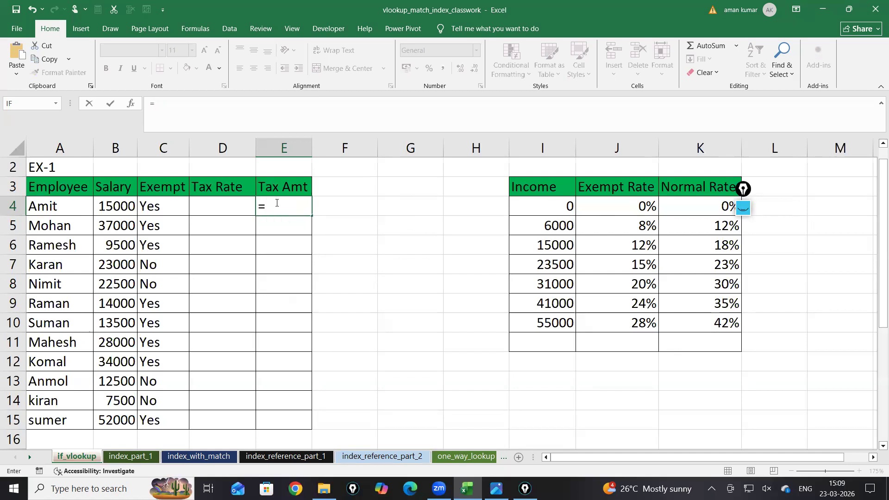
Begin a VLOOKUP formula in E4 with the salary in B4 as the lookup value.
text(vl)
key(Tab)
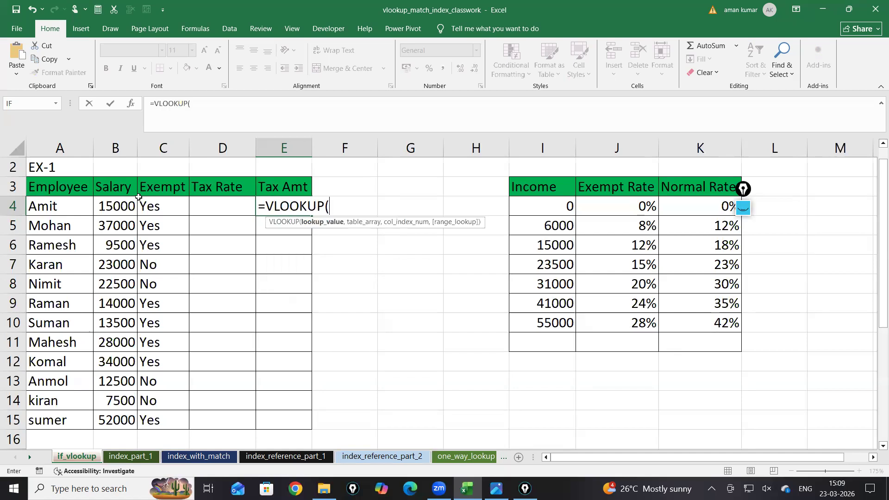
click(125, 205)
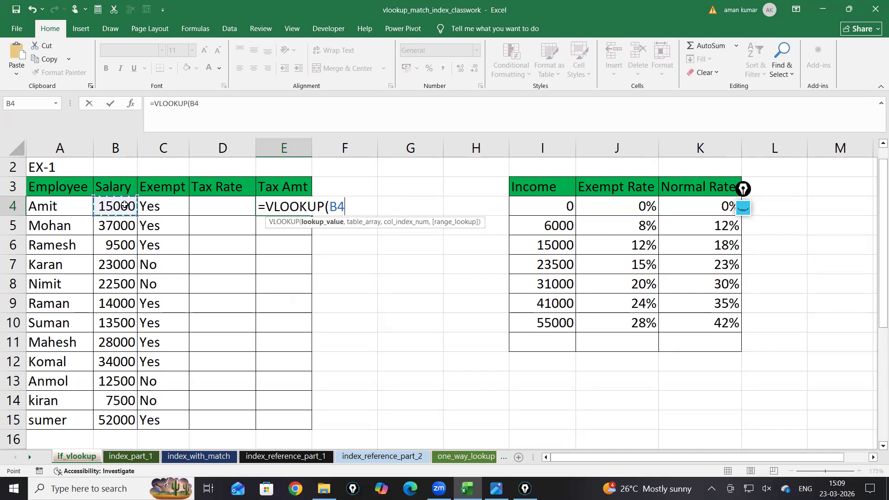
text(,)
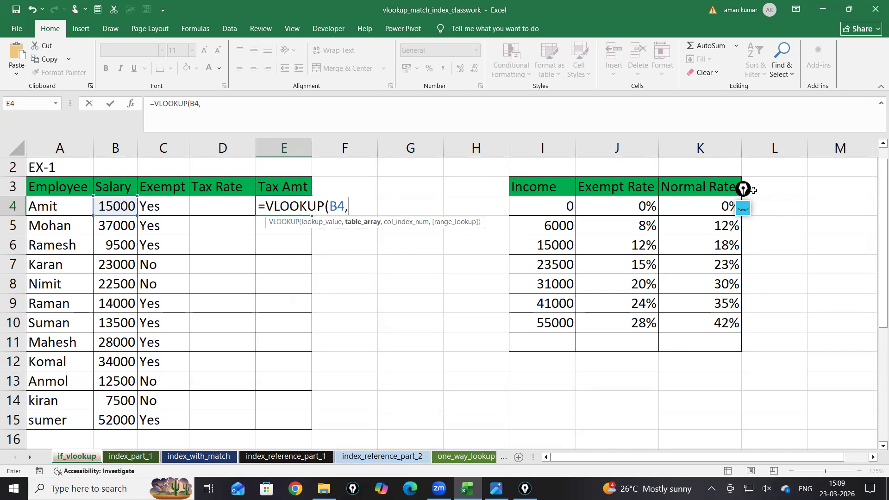
Move the pen toolbar off the rate table and set the VLOOKUP table array to the absolute range $I$3:$K$10.
click(750, 188)
click(542, 183)
drag(543, 183, 719, 327)
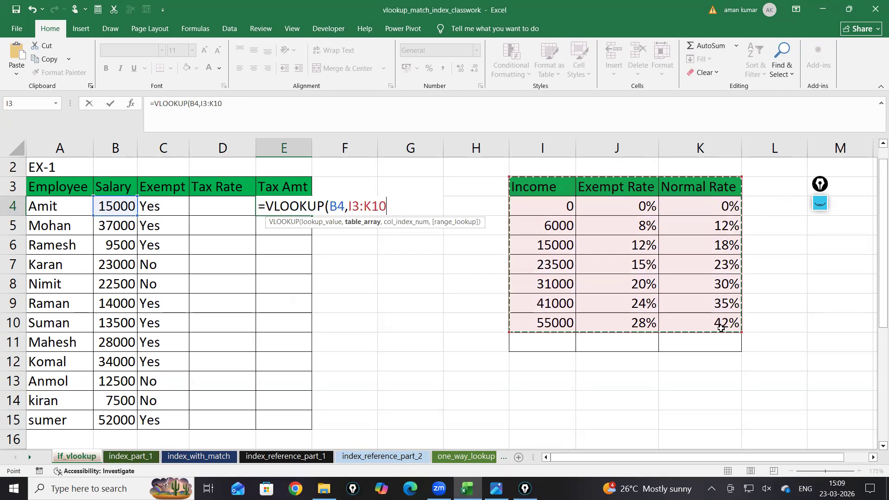
key(F4)
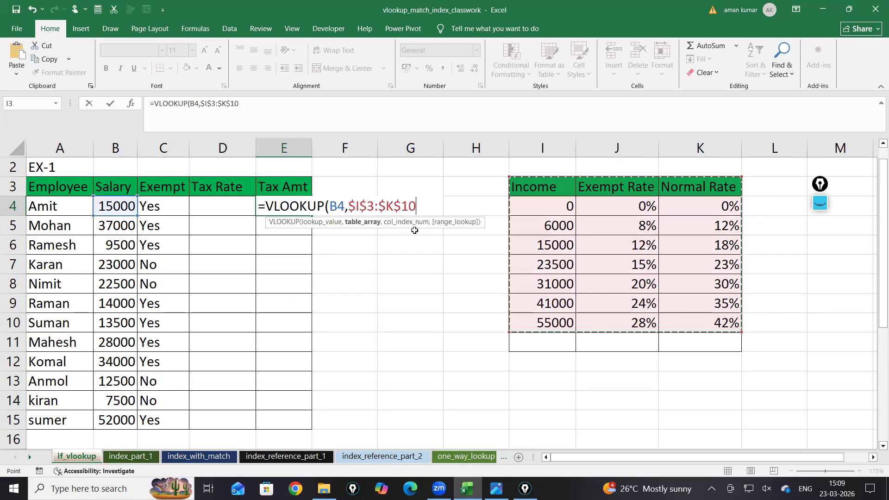
text(,)
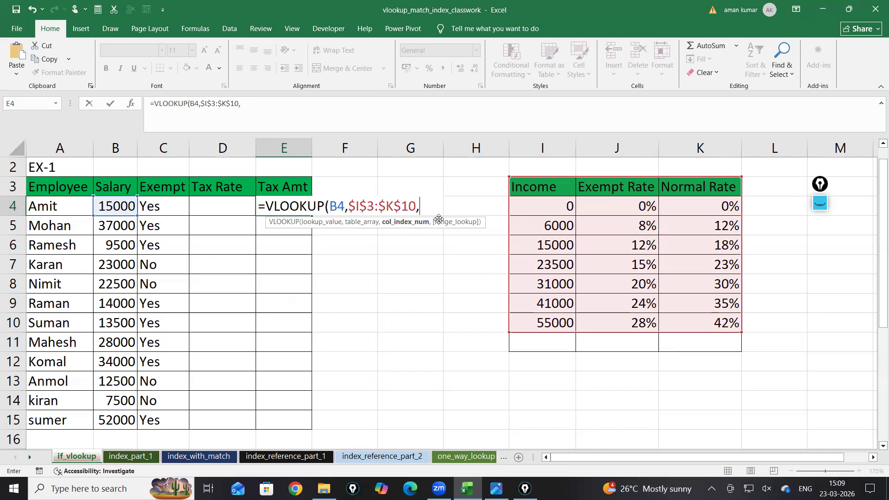
Nest an IF as the VLOOKUP's column index in E4, with the logical test C4="Yes".
text(i)
key(Tab)
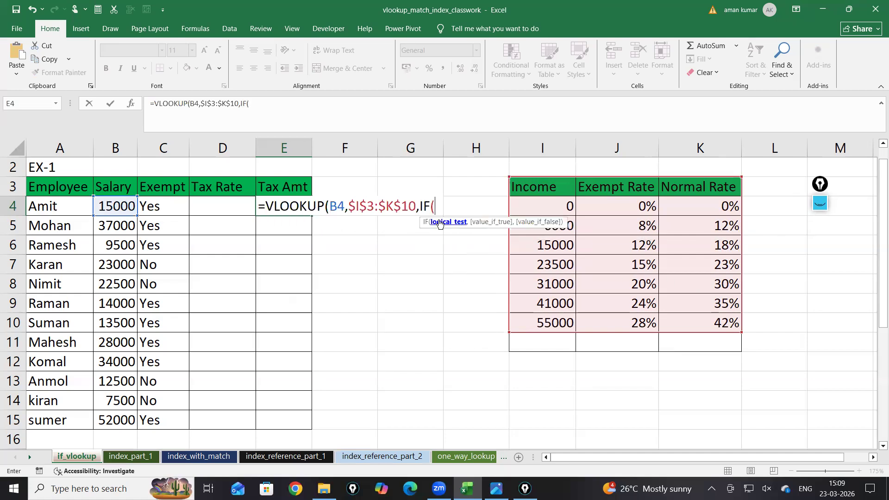
click(162, 207)
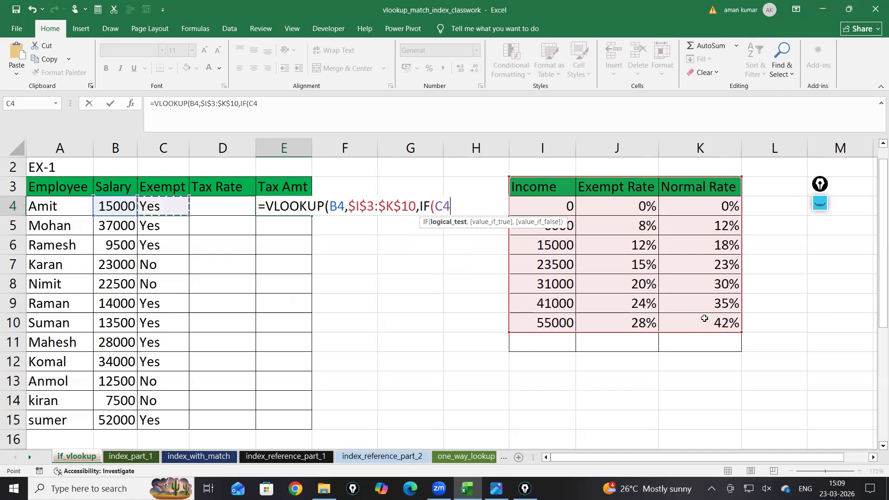
text(="yes)
key(BackSpace)
key(BackSpace)
key(BackSpace)
text(Yes)
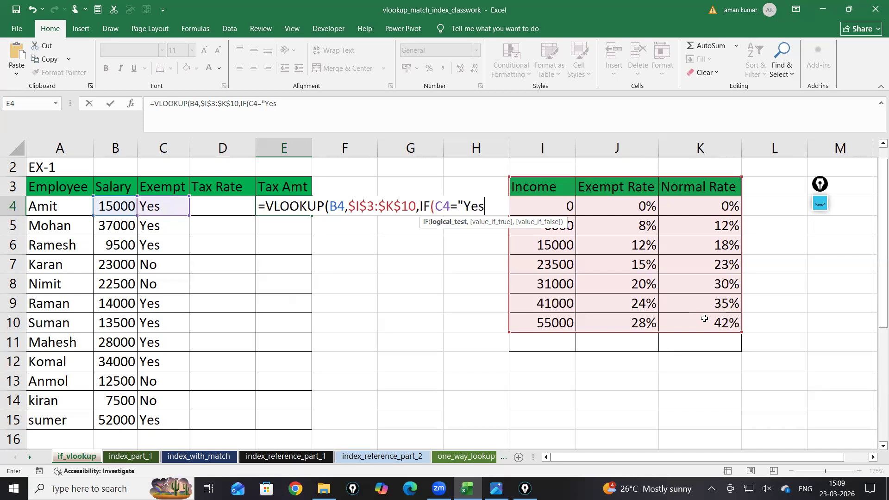
text(",)
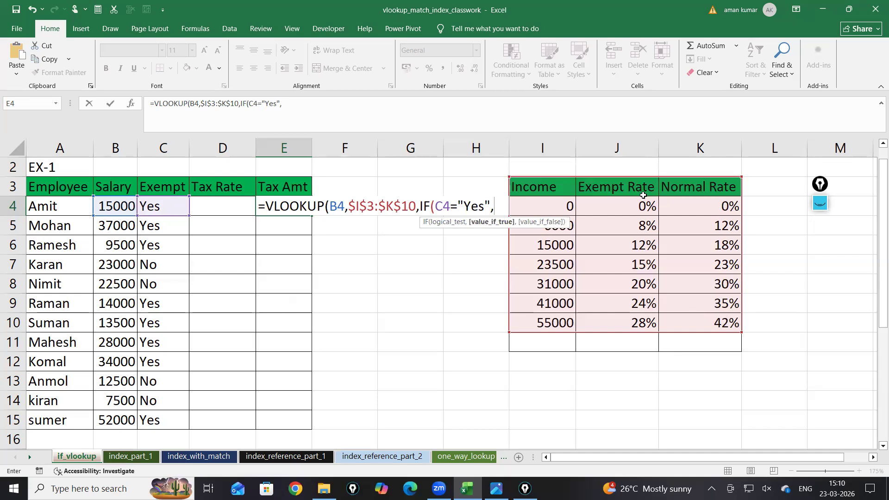
Return column 2 if true and 3 if false, set range_lookup to 0, and enter the formula.
text(2,3)
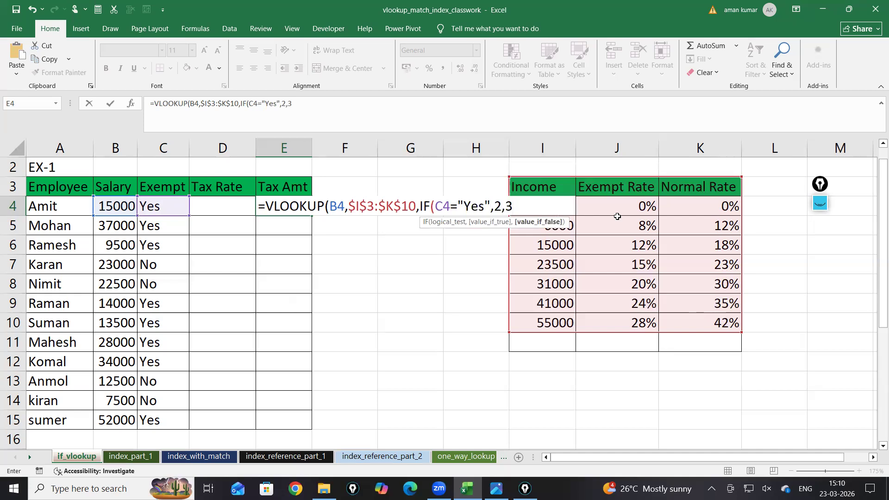
text(),0)
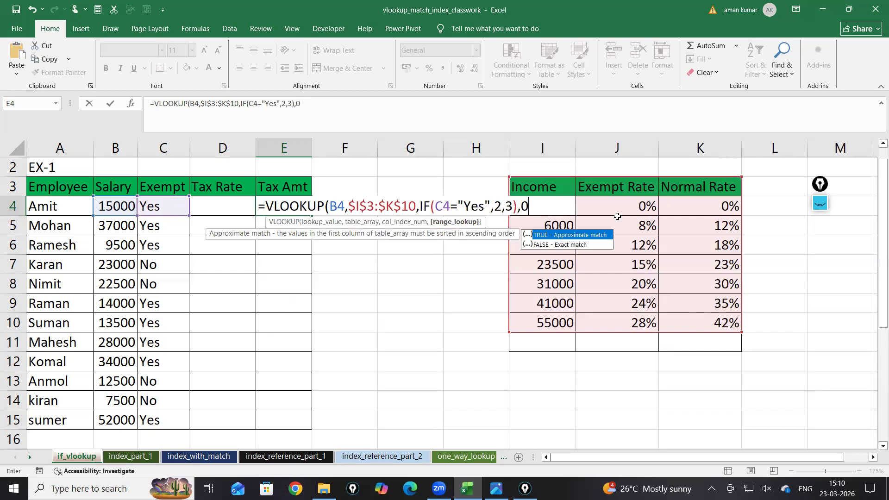
text())
key(Return)
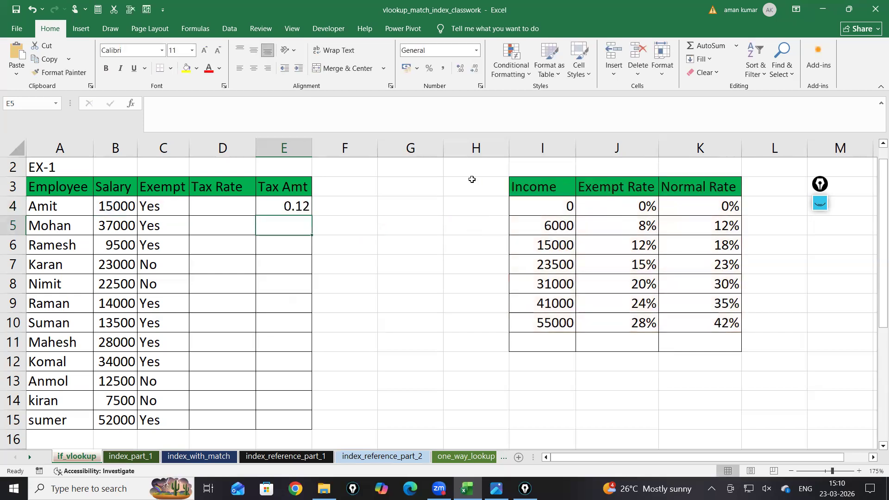
Fill the exact-match formula from E4 down to E15 and open E5's copy for checking.
click(287, 208)
double_click(311, 216)
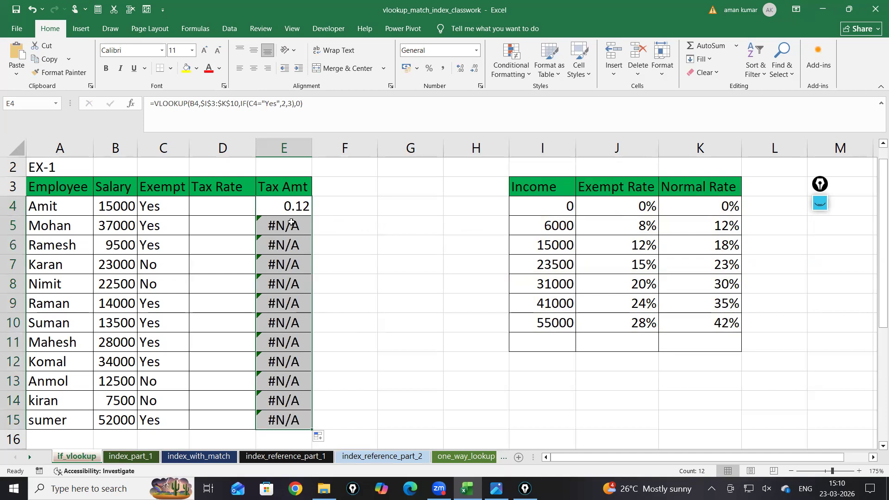
click(292, 224)
double_click(291, 223)
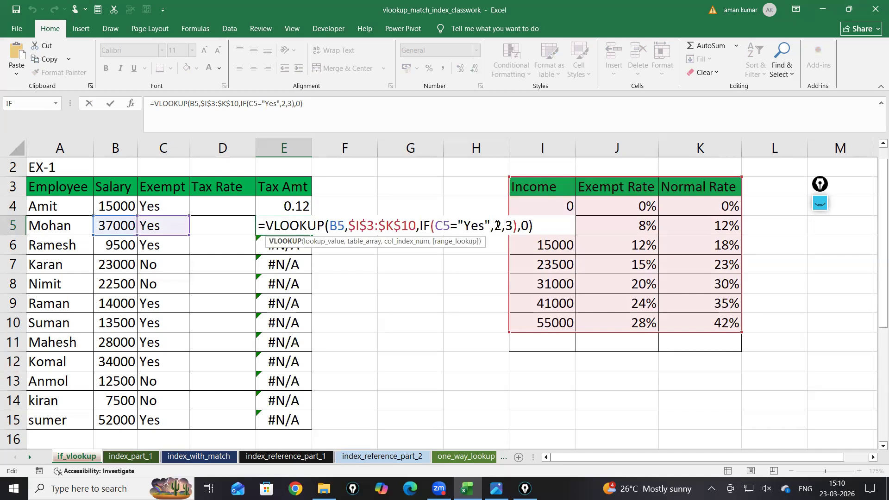
Change the range_lookup argument of E4's VLOOKUP to 1 for approximate match.
click(300, 208)
double_click(300, 207)
click(531, 208)
key(BackSpace)
text(10,IF(C4="Yes",2,3),1))
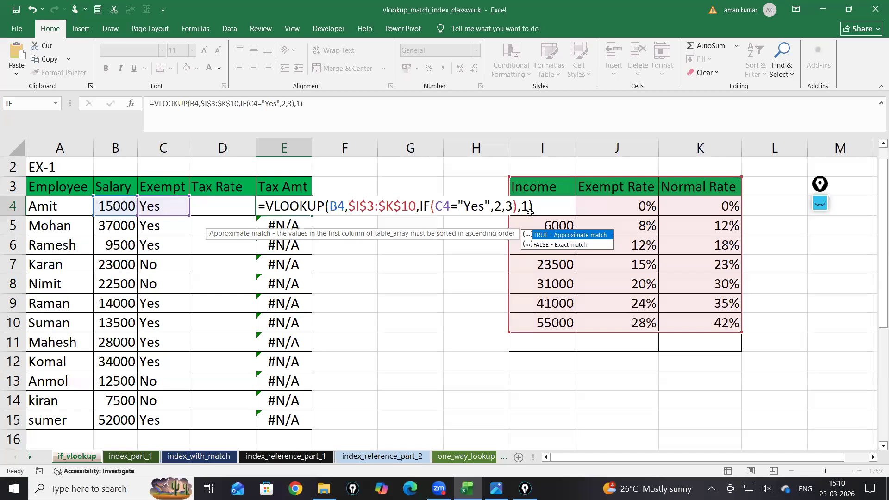
key(Return)
Fill the corrected E4 formula down to E15 and format the Tax Amt column as percentages.
click(279, 204)
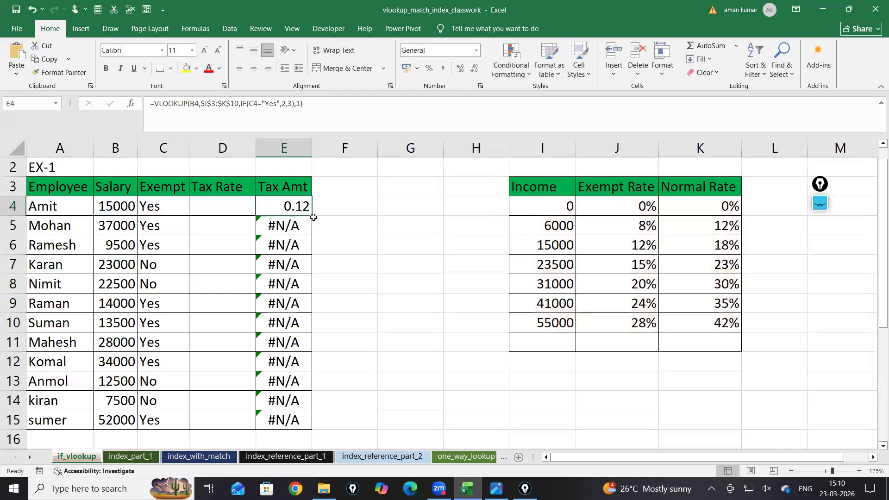
double_click(312, 216)
drag(299, 187, 303, 422)
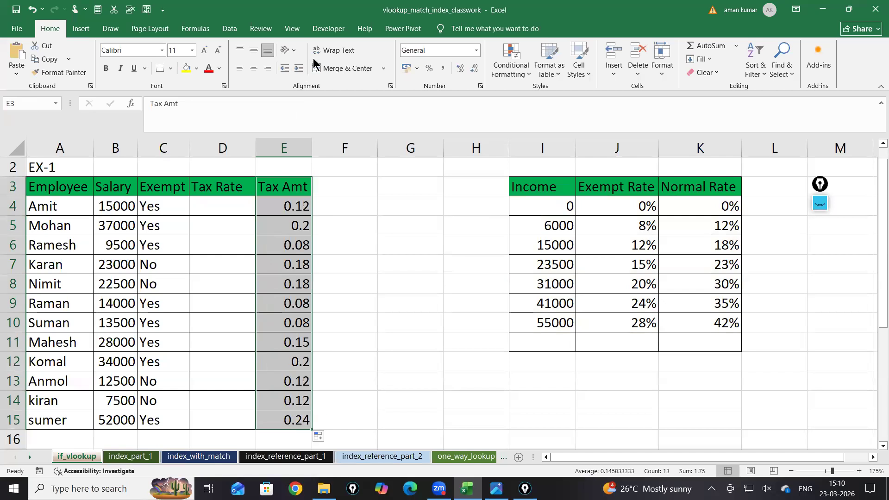
click(429, 68)
Open the VLOOKUP formula in E4 for reading at a larger view size.
double_click(280, 206)
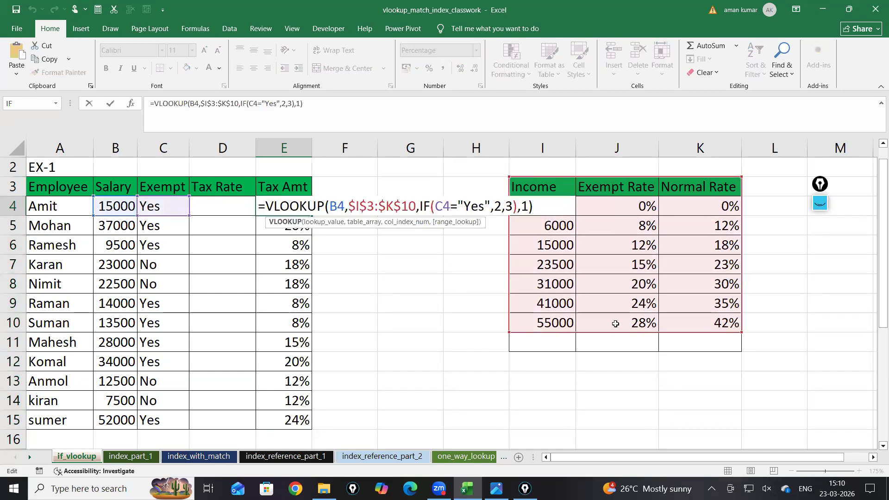
click(408, 258)
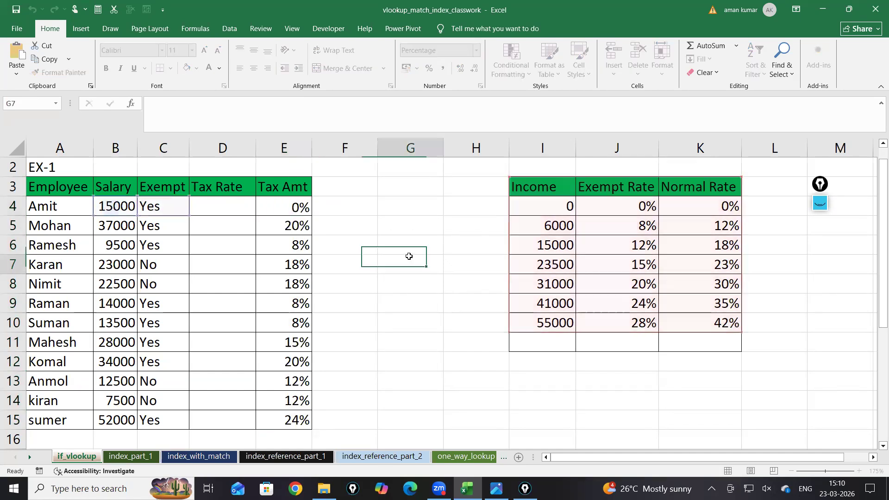
ctrl+scroll(501, 352, up, 5)
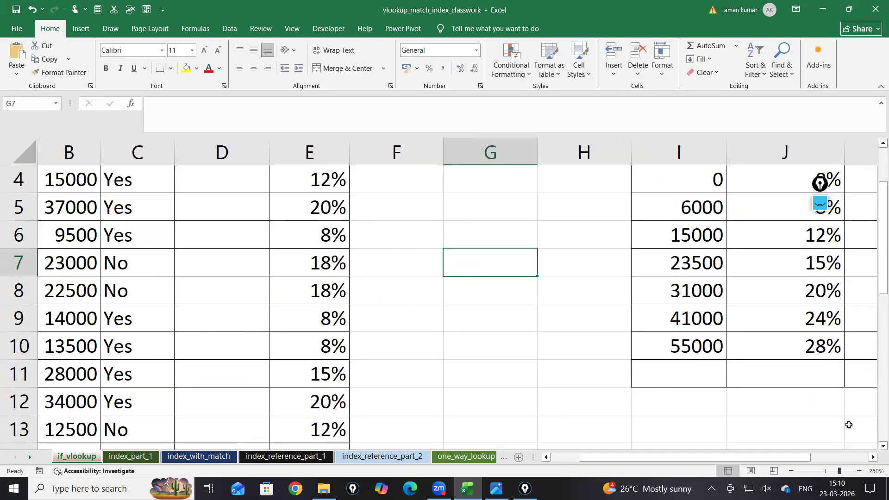
scroll(871, 243, up, 1)
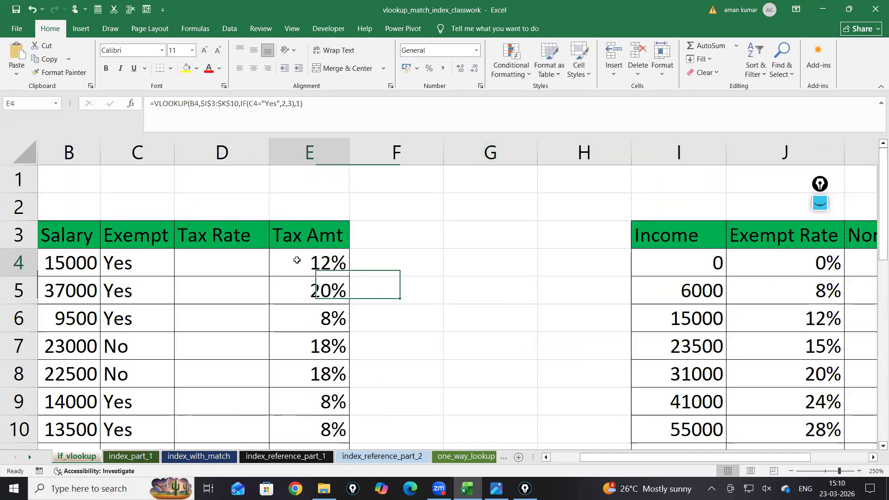
double_click(296, 260)
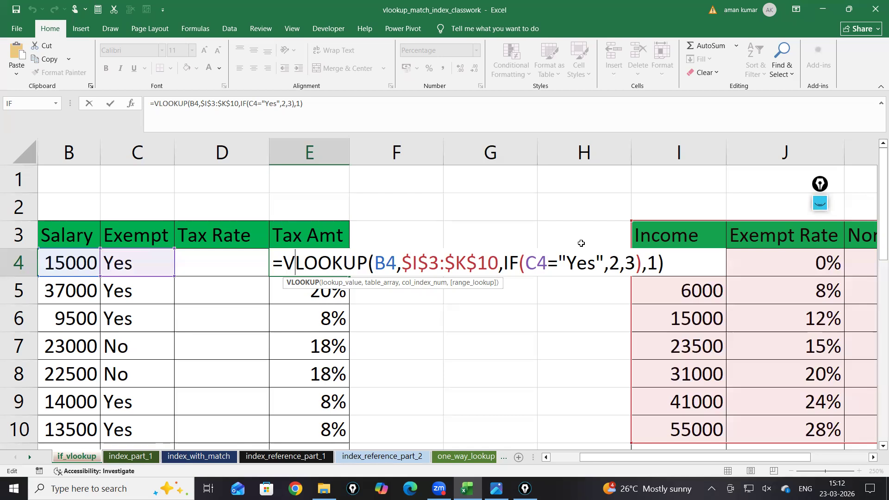
Show and clear the pen annotations, switch to black, and label B4 in the formula as LV with a connecting line.
click(820, 203)
click(821, 302)
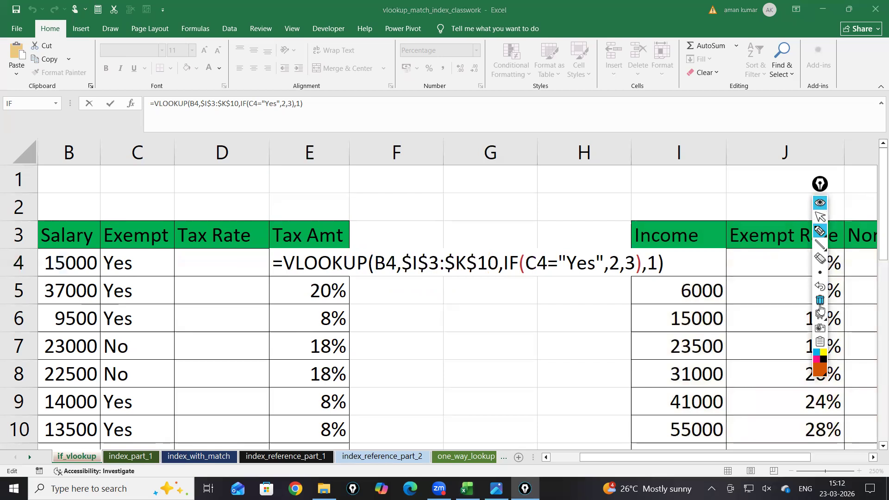
click(824, 359)
drag(379, 245, 394, 172)
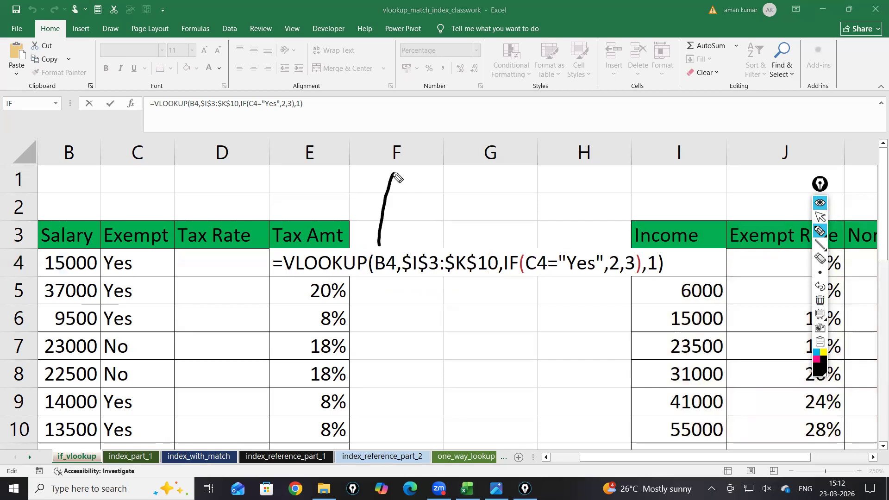
mouse_move(385, 138)
mouse_down()
mouse_move(409, 152)
mouse_move(426, 131)
mouse_up()
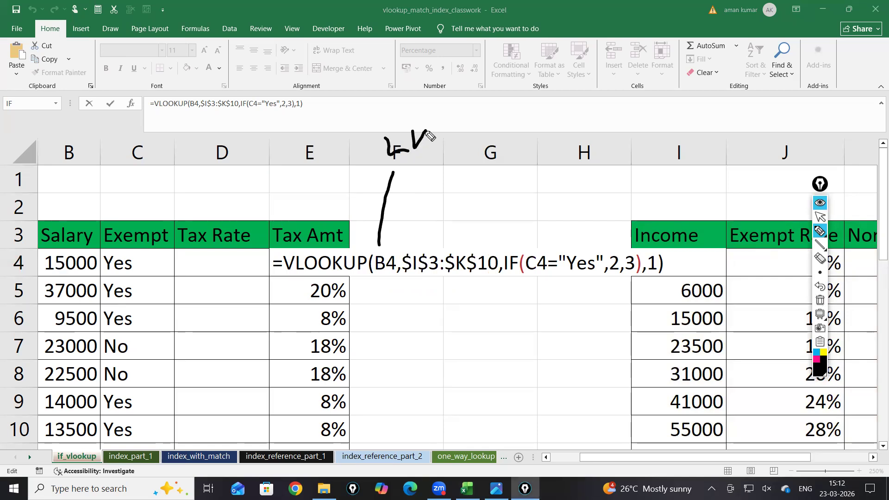
Bracket the $I$3:$K$10 argument underneath and handwrite TA below it.
mouse_move(408, 276)
mouse_down()
mouse_move(410, 287)
mouse_move(482, 286)
mouse_move(483, 275)
mouse_up()
mouse_move(416, 304)
mouse_down()
mouse_move(431, 300)
mouse_move(421, 323)
mouse_up()
mouse_move(440, 327)
mouse_down()
mouse_move(442, 307)
mouse_move(454, 326)
mouse_up()
drag(442, 315, 452, 316)
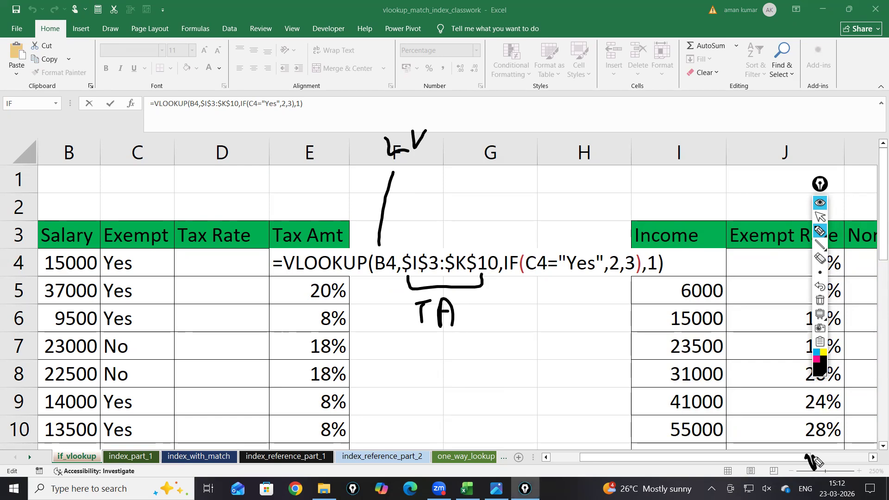
Bracket the nested IF argument and handwrite Col_ind_Num beneath it with an arrow.
mouse_move(505, 278)
mouse_down()
mouse_move(511, 286)
mouse_move(630, 277)
mouse_up()
mouse_move(560, 293)
mouse_down()
mouse_move(561, 324)
mouse_move(569, 319)
mouse_up()
mouse_move(516, 348)
mouse_down()
mouse_move(513, 371)
mouse_move(536, 348)
mouse_move(543, 362)
mouse_move(555, 358)
mouse_up()
click(545, 364)
mouse_move(563, 345)
mouse_down()
mouse_move(562, 362)
mouse_move(601, 358)
mouse_move(631, 320)
mouse_move(669, 337)
mouse_up()
click(563, 333)
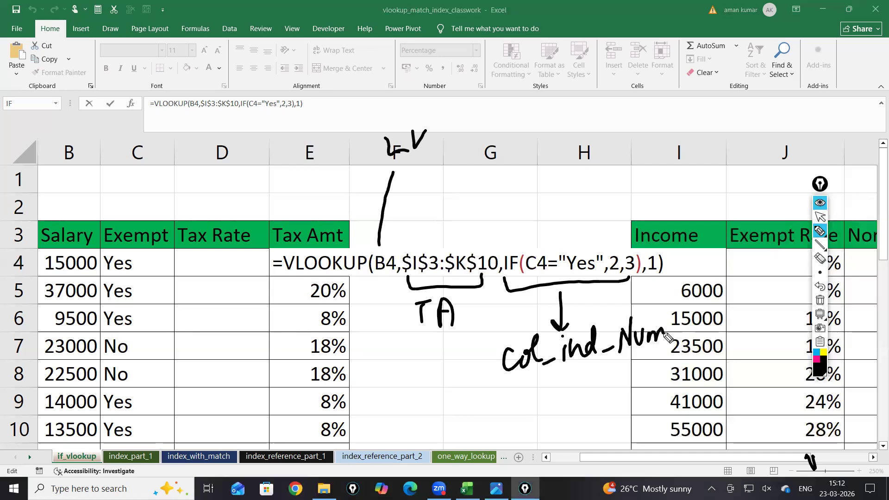
Make small pen marks at the rate table's Exempt Rate values, its Income heading and above its Normal Rate heading.
drag(759, 260, 753, 274)
drag(764, 264, 762, 276)
drag(717, 226, 711, 247)
drag(834, 176, 832, 183)
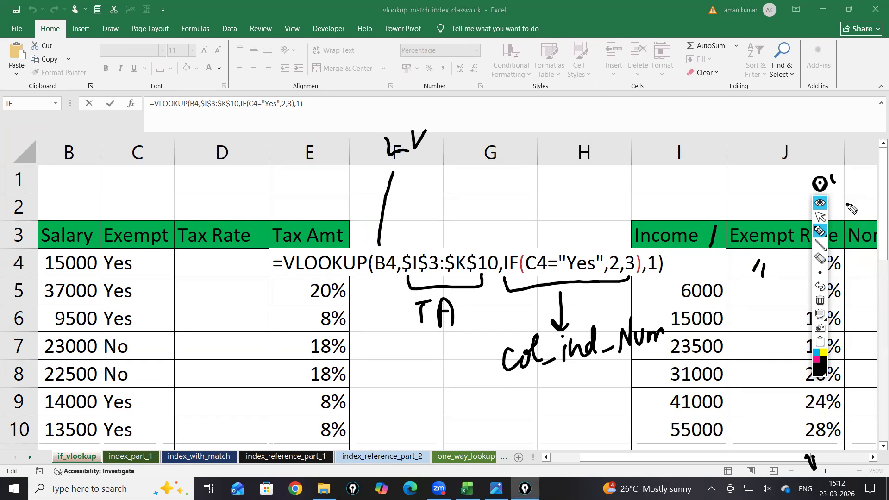
Tick the Yes in C4, underline C4 and "Yes" in the formula, and draw a line down from its 2, labelled 2.
drag(98, 255, 107, 249)
drag(527, 273, 540, 274)
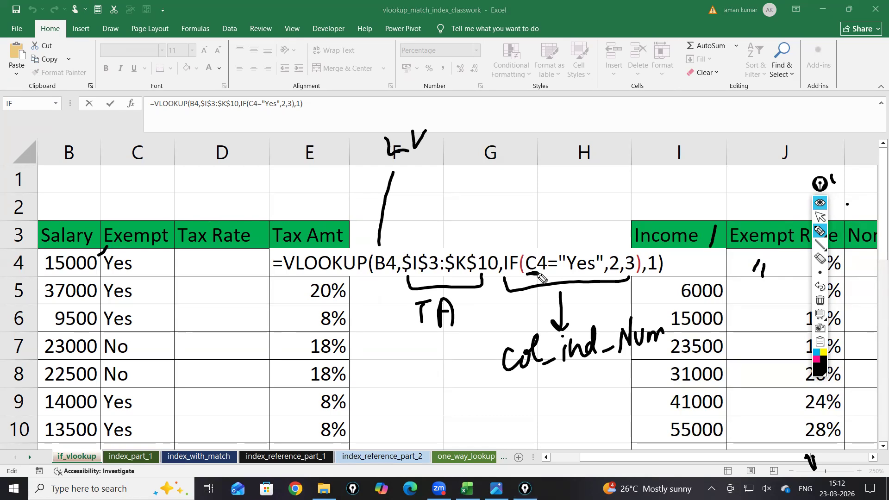
drag(150, 263, 168, 256)
mouse_move(586, 278)
mouse_down()
mouse_move(569, 280)
mouse_move(602, 414)
mouse_up()
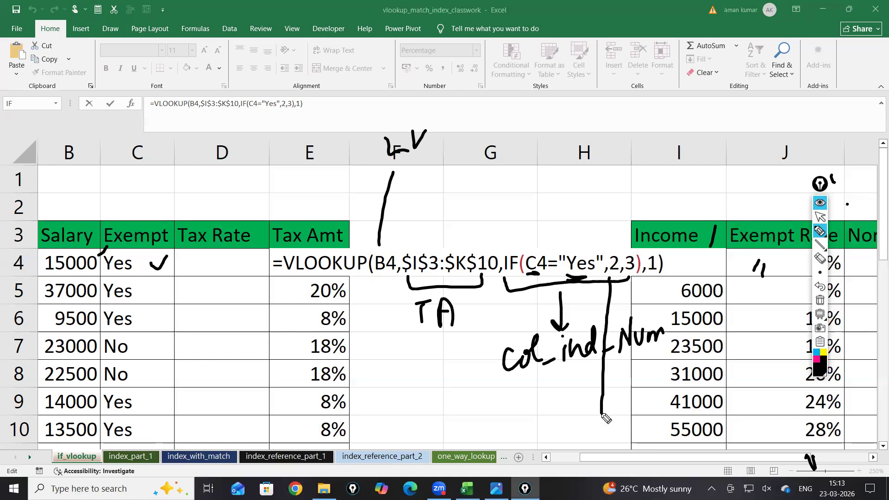
mouse_move(532, 391)
mouse_down()
mouse_move(545, 402)
mouse_move(561, 394)
mouse_up()
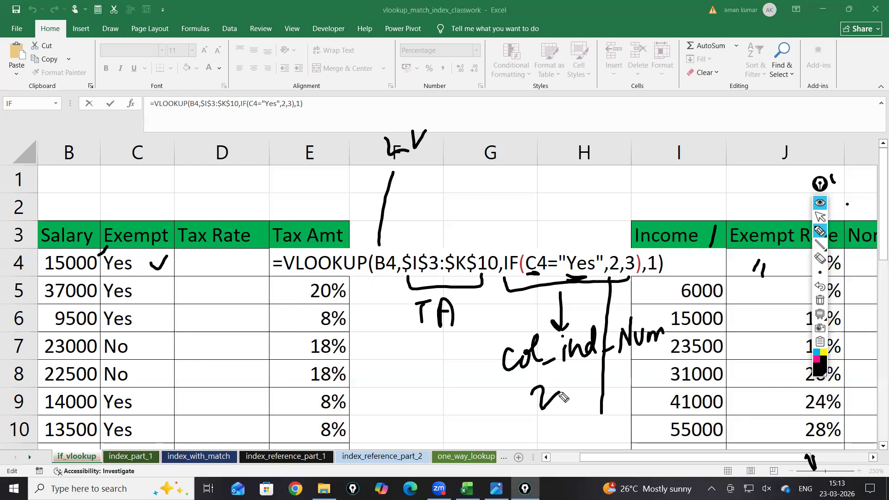
Draw a labelled line up from the formula's 3, underline Col_ind_Num, then hide the annotations and close E4's formula.
drag(630, 243, 634, 163)
drag(643, 129, 657, 138)
click(699, 160)
drag(563, 378, 620, 356)
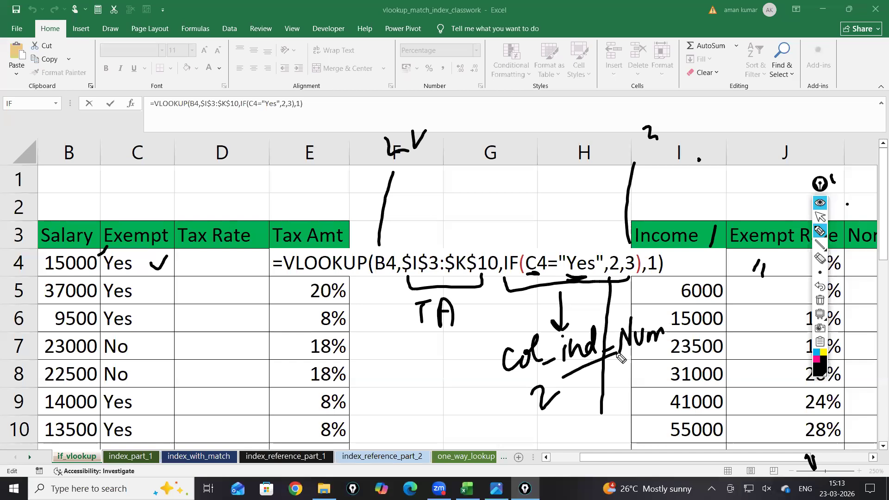
click(820, 206)
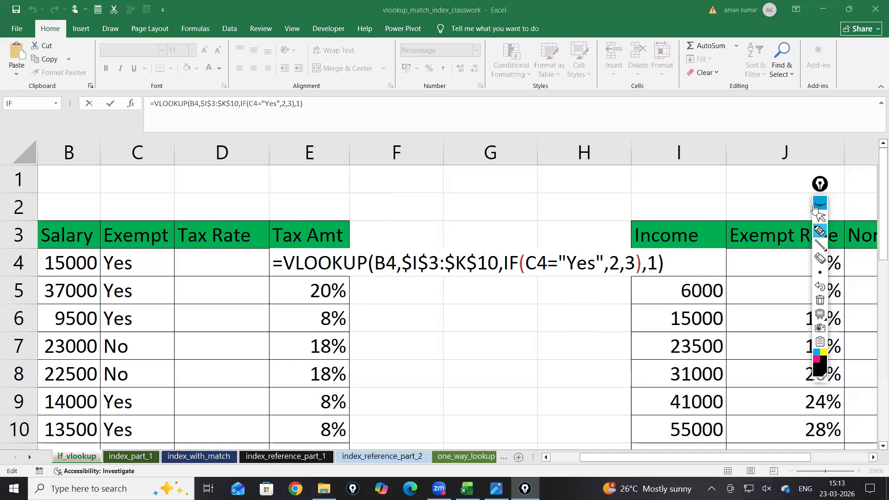
click(392, 266)
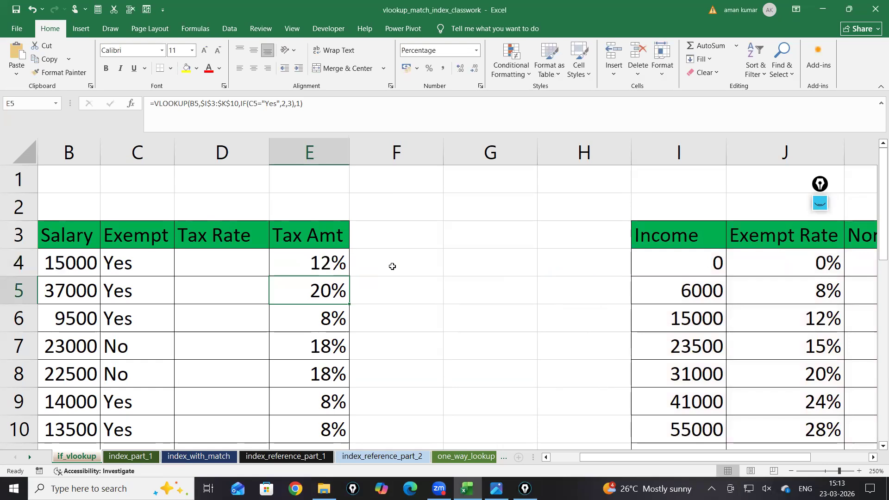
text(=fi)
key(Tab)
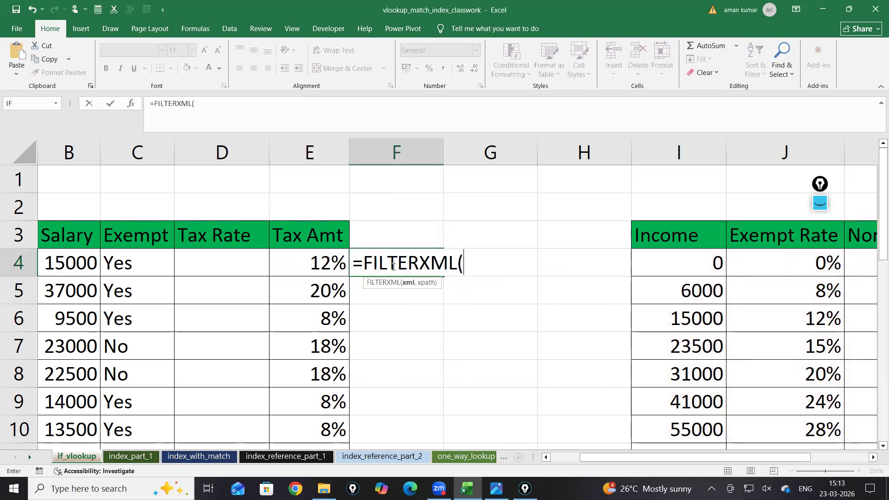
key(BackSpace)
key(BackSpace)
key(BackSpace)
key(BackSpace)
key(BackSpace)
key(BackSpace)
key(BackSpace)
key(BackSpace)
key(BackSpace)
text(i)
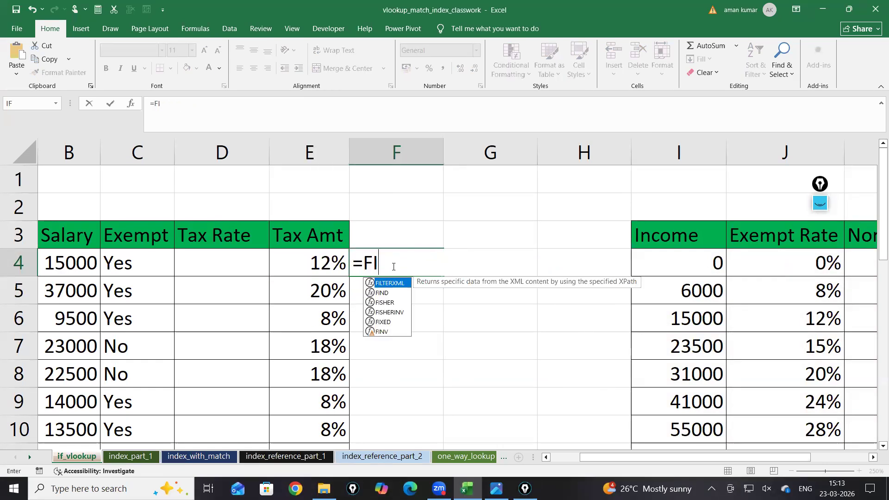
key(BackSpace)
key(BackSpace)
text(o)
key(BackSpace)
Start an IF formula in F4 testing whether C4 equals "Yes", with a VLOOKUP as the value if true.
text(if)
key(Tab)
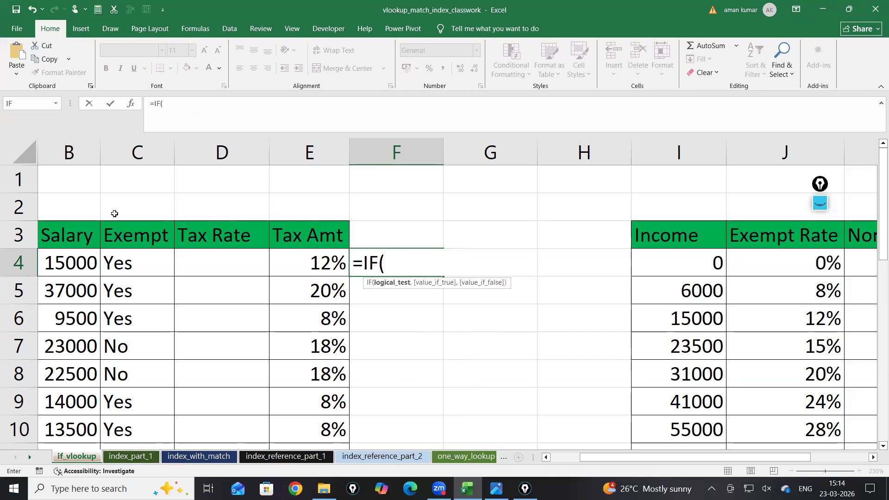
click(144, 270)
text(=)
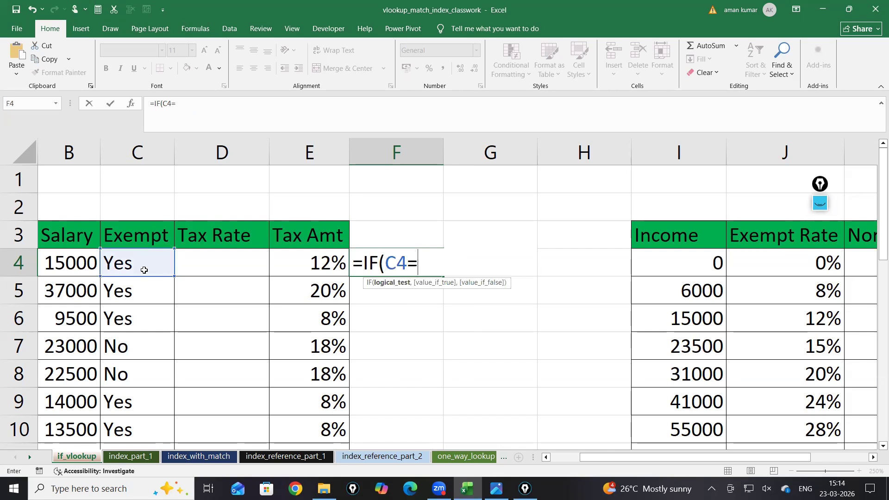
text("Yes",vl)
key(Tab)
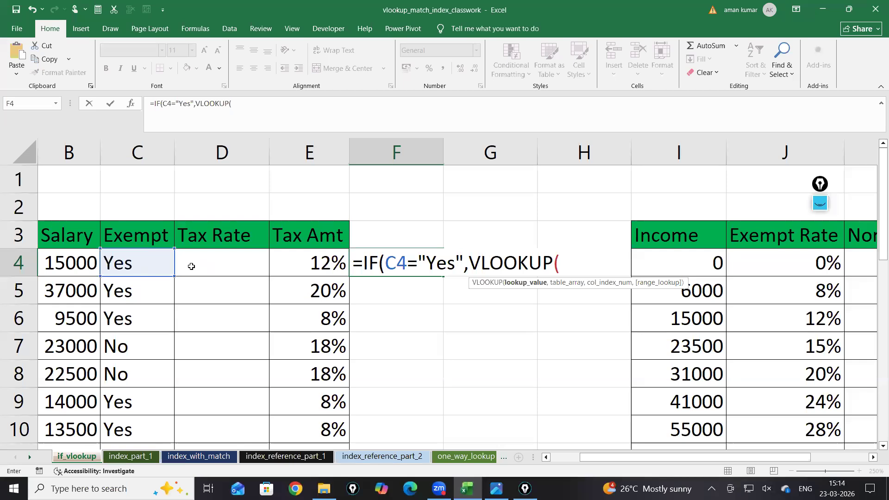
Give the first VLOOKUP B4 as lookup value, the absolute table $I$3:$K$10, column index 2 and range lookup 1.
click(77, 268)
key(F8)
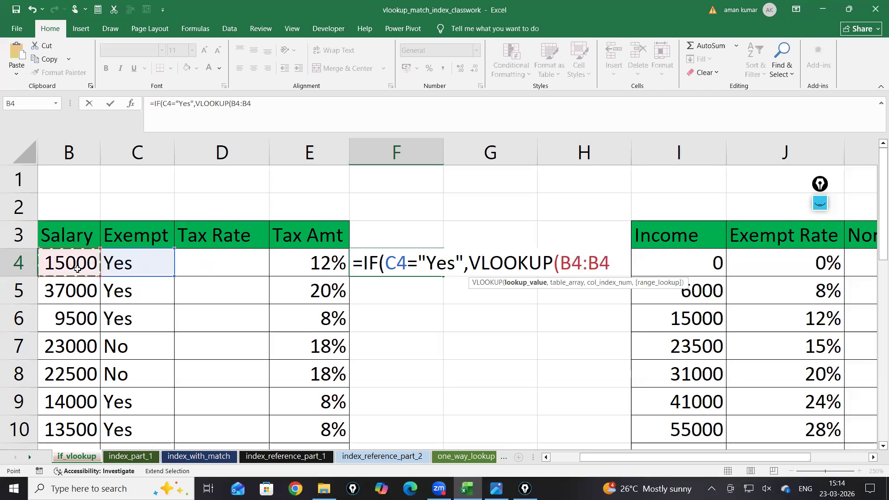
key(BackSpace)
key(BackSpace)
key(BackSpace)
text(m)
key(BackSpace)
text(,)
drag(683, 230, 704, 433)
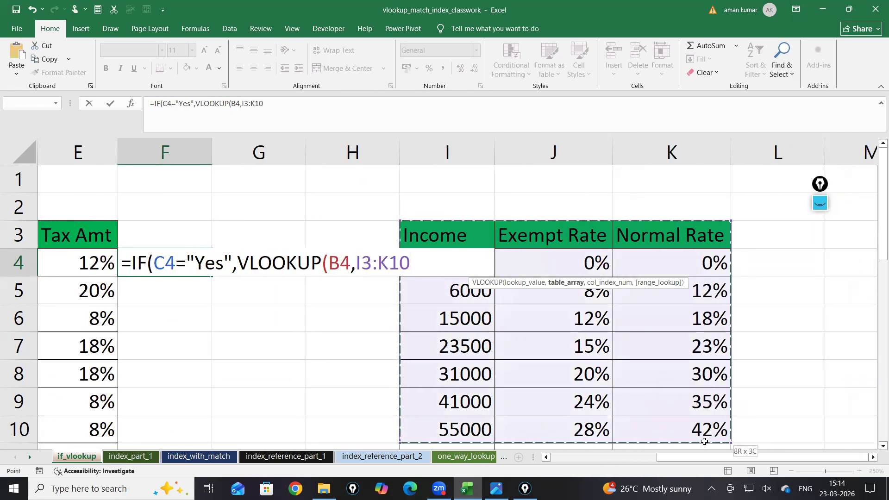
key(F4)
text(,)
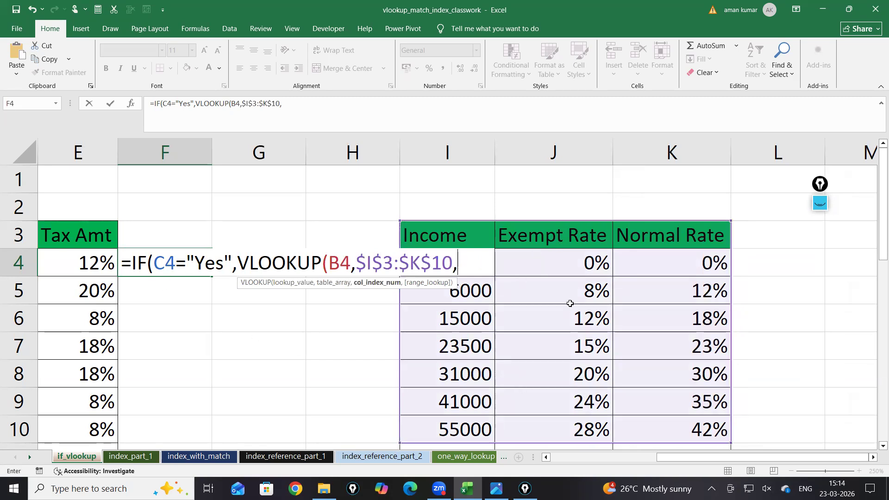
text(2,1)
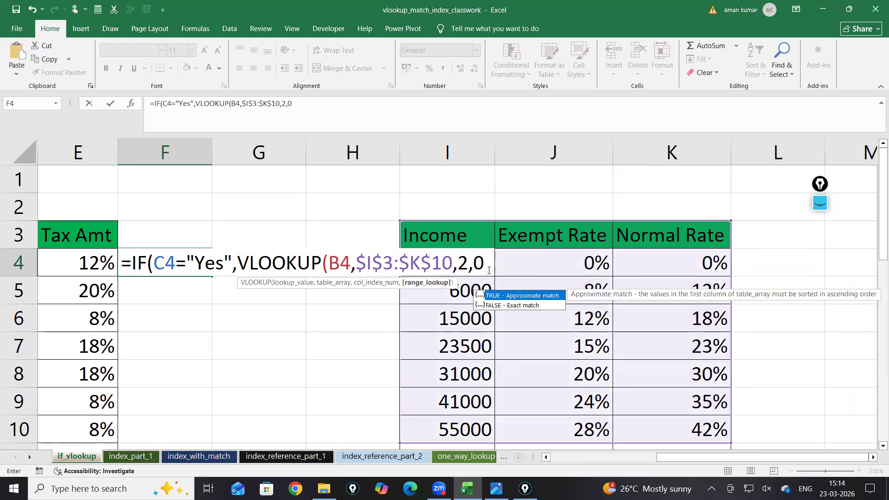
Add a second VLOOKUP as the value if false, with lookup value B4 and the absolute table $I$3:$K$10.
text(),vl)
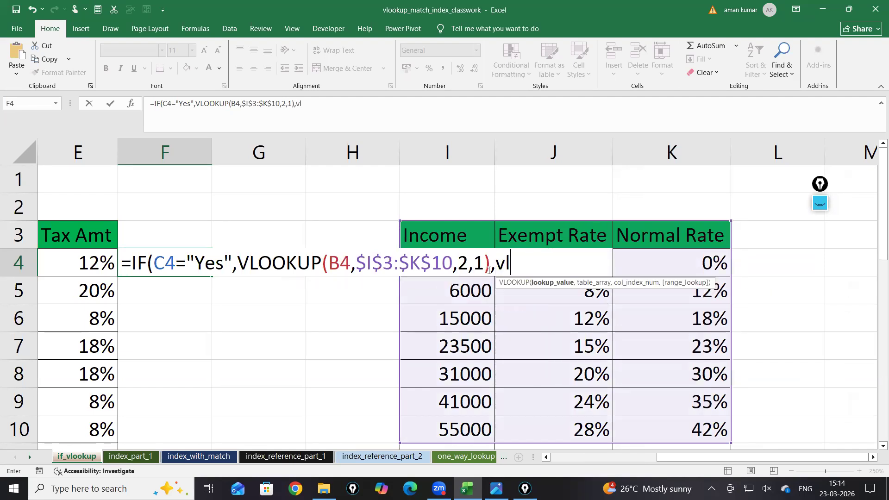
key(Tab)
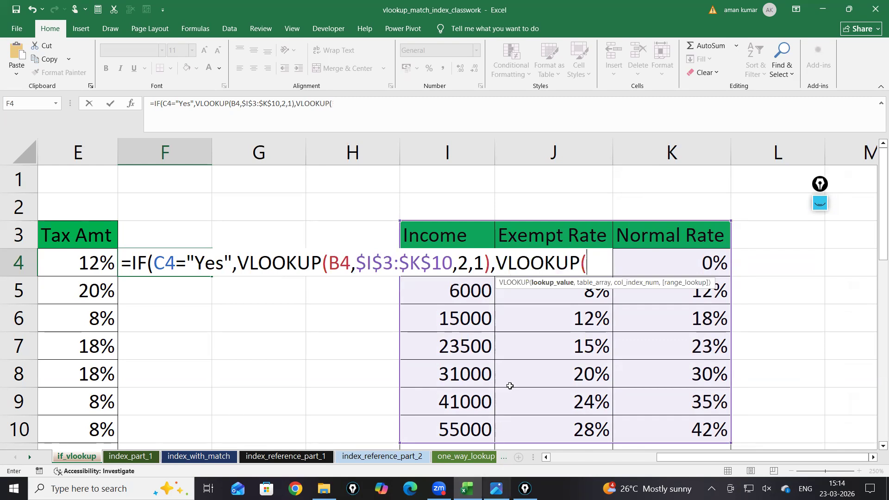
scroll(671, 465, left, 3)
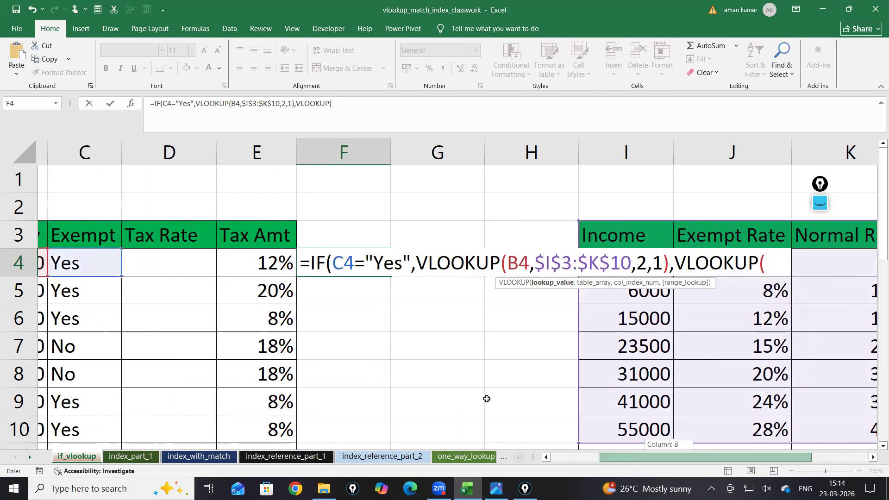
click(60, 263)
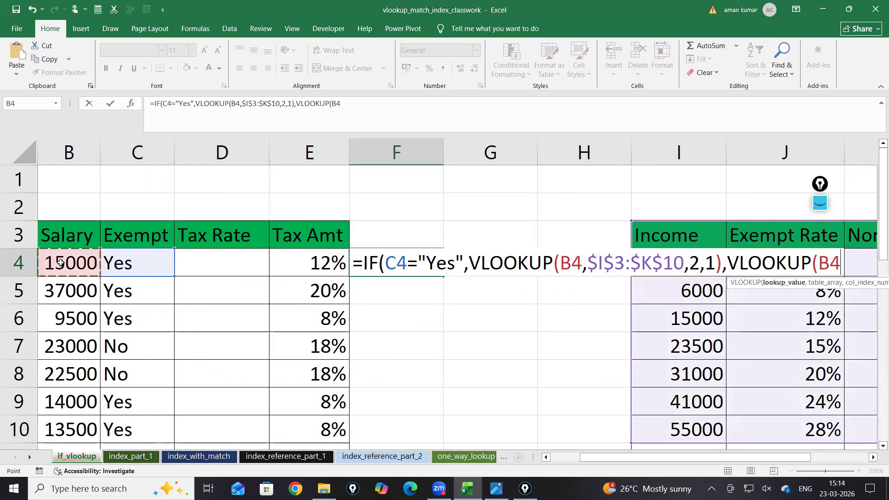
text(,)
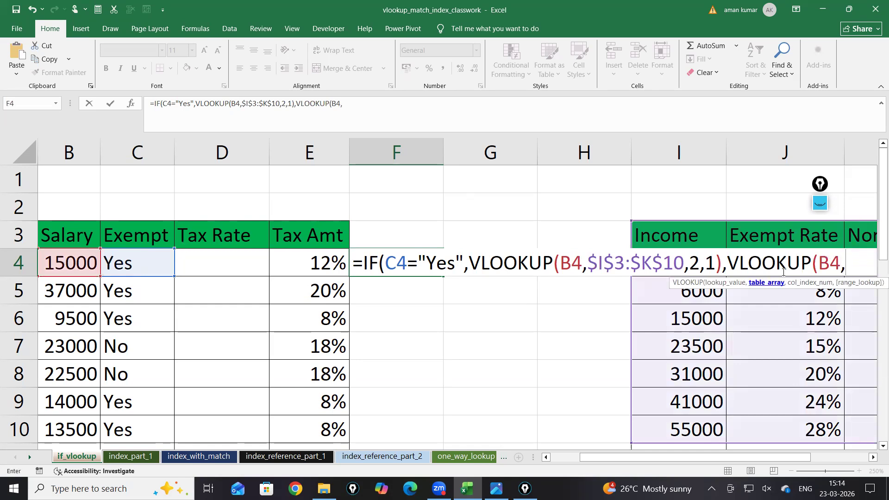
drag(692, 234, 703, 422)
key(F4)
Finish the second VLOOKUP with column index 3 and range lookup 1, and commit the formula with the suggested bracket correction.
text(,3,0)
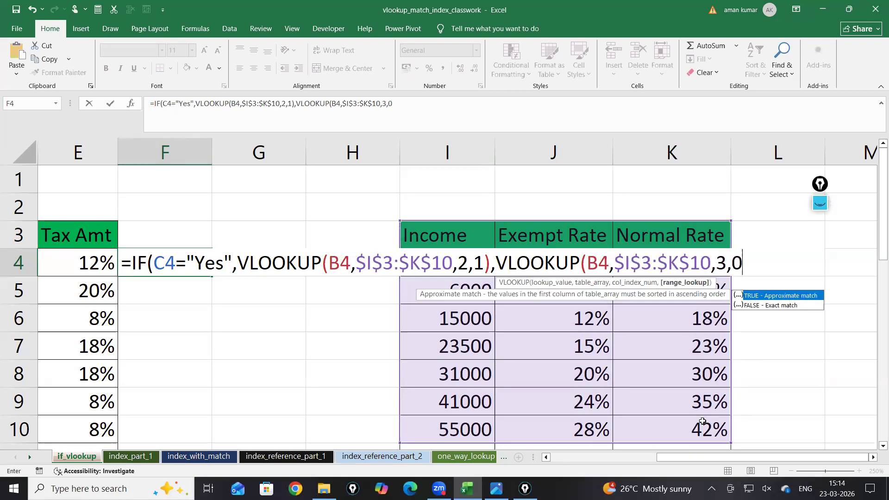
text())
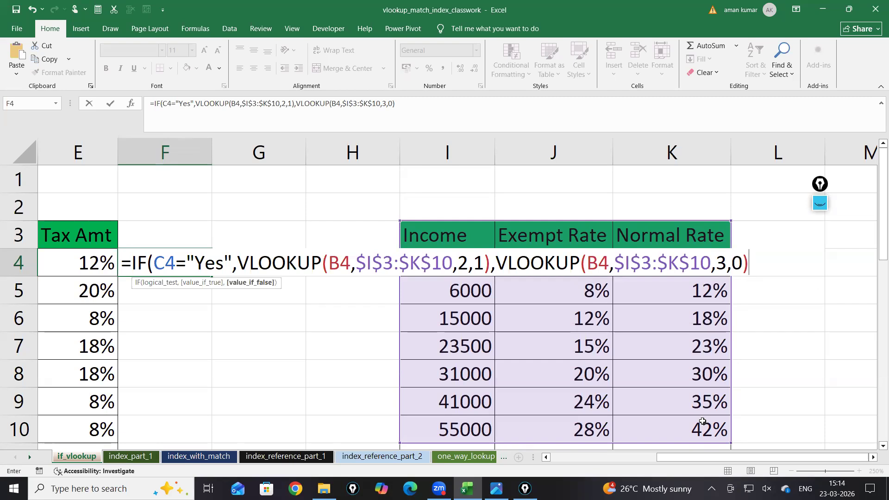
key(BackSpace)
key(BackSpace)
text(1)
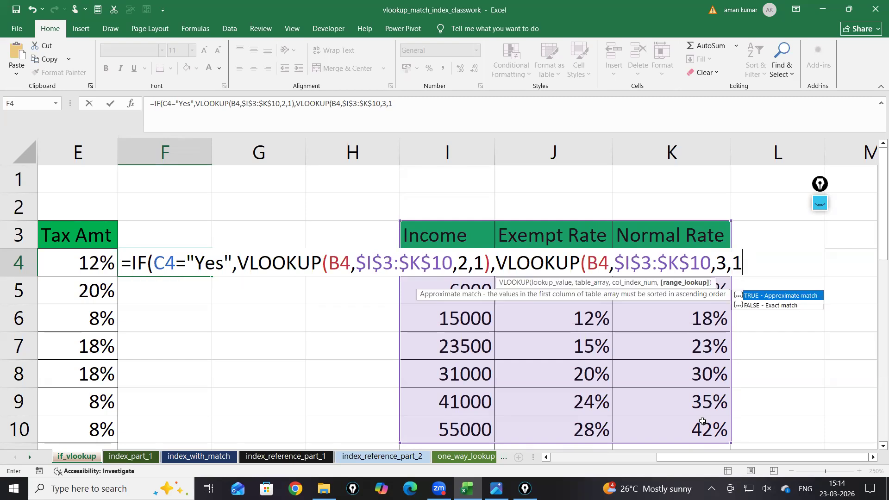
text())
key(Return)
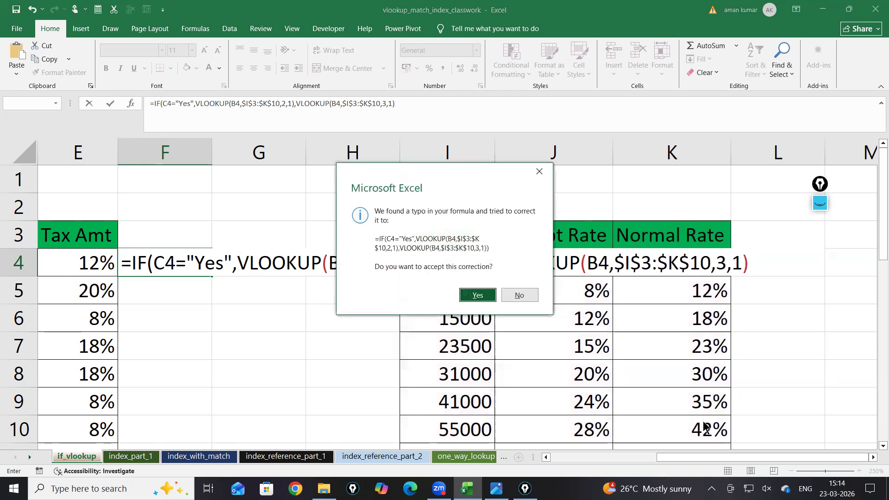
key(Return)
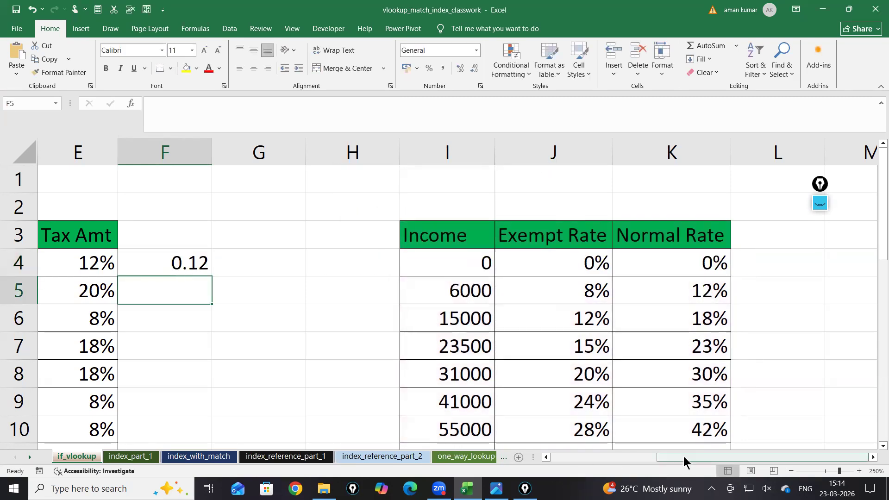
Fill the F4 formula down column F alongside the salary rows and format the results as percentages.
drag(685, 458, 634, 457)
scroll(530, 350, down, 1)
click(373, 254)
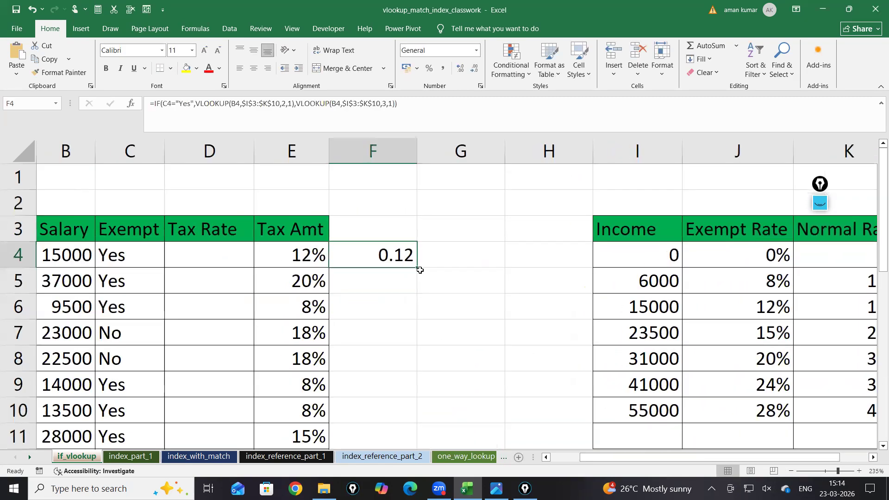
double_click(418, 267)
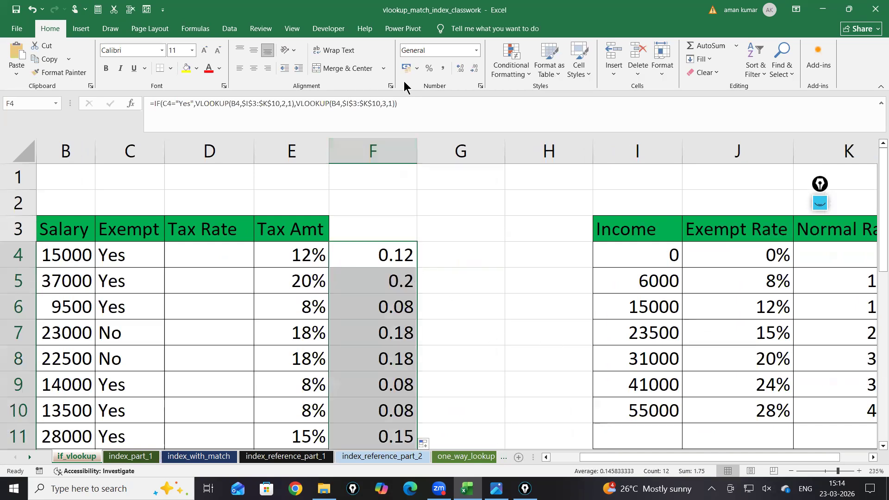
click(429, 70)
click(488, 276)
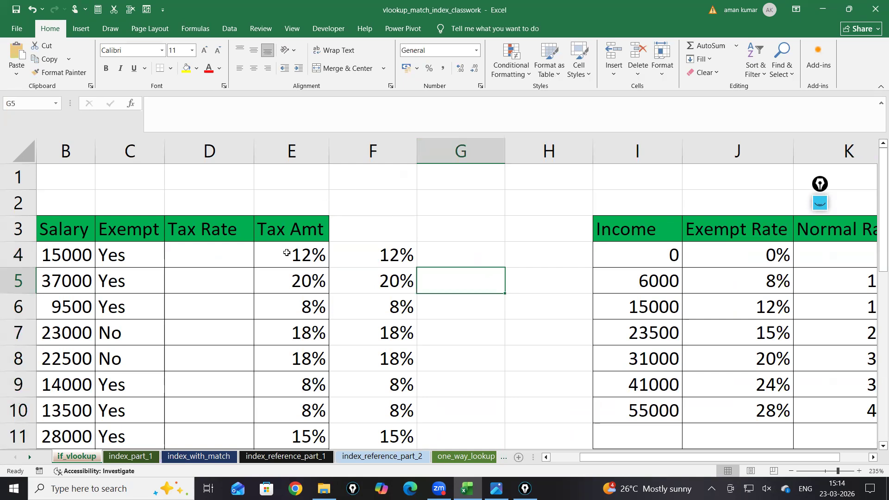
Compare the formulas in E4 and F4 by opening each one for viewing.
click(305, 260)
double_click(301, 259)
click(451, 290)
double_click(407, 254)
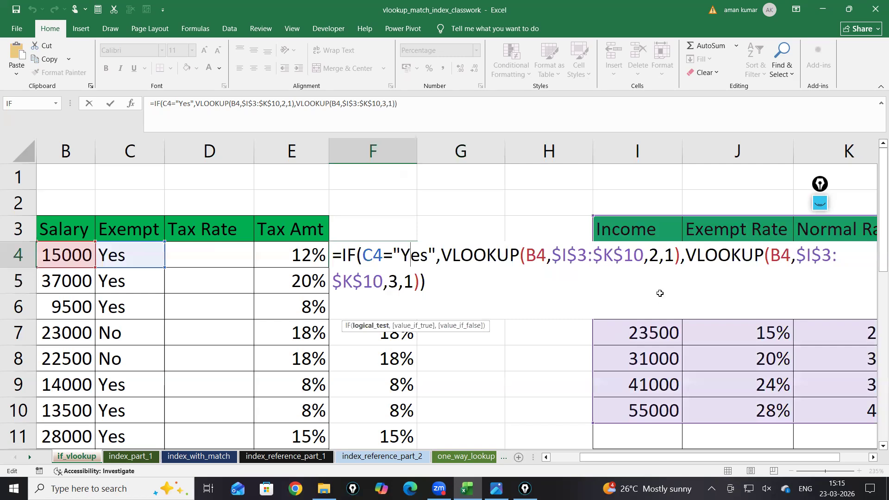
key(Return)
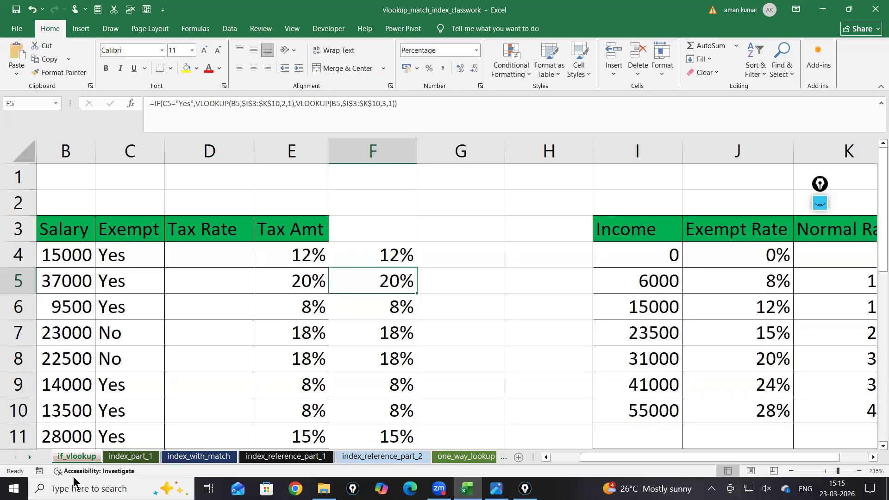
Add a new worksheet and enter the heading "index--->" in C2.
click(519, 457)
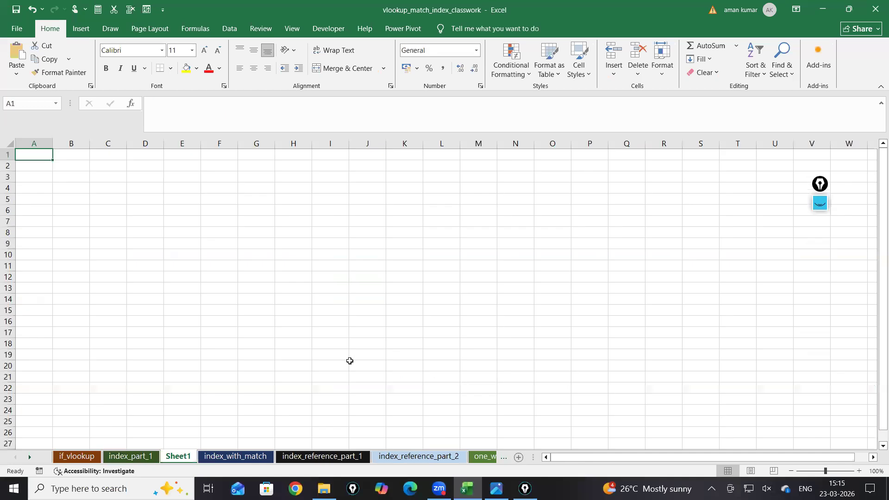
scroll(348, 358, up, 7)
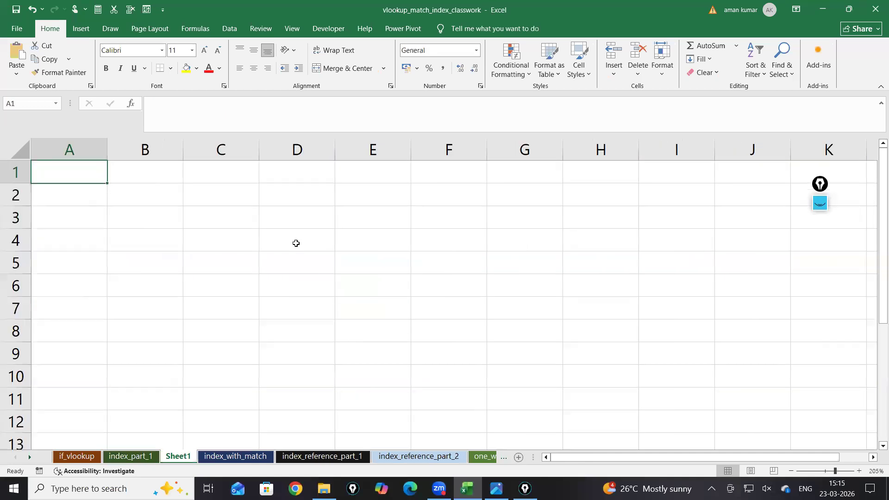
scroll(310, 239, up, 8)
click(313, 235)
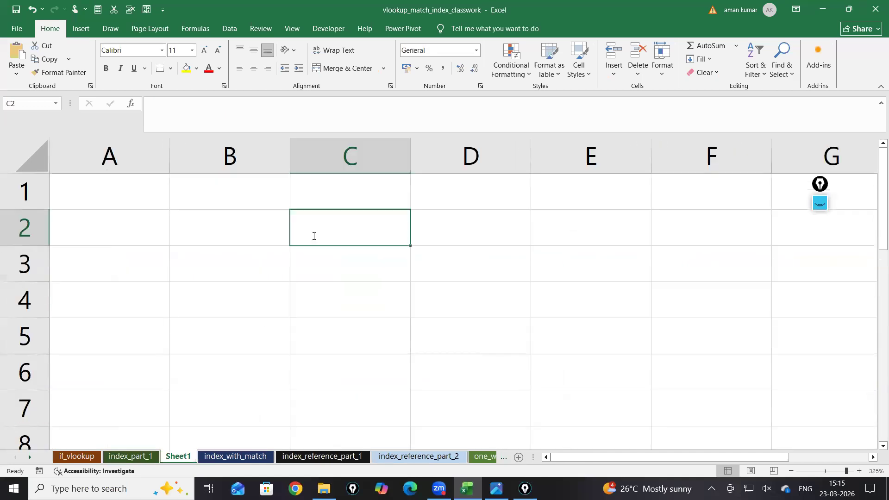
text(=inde)
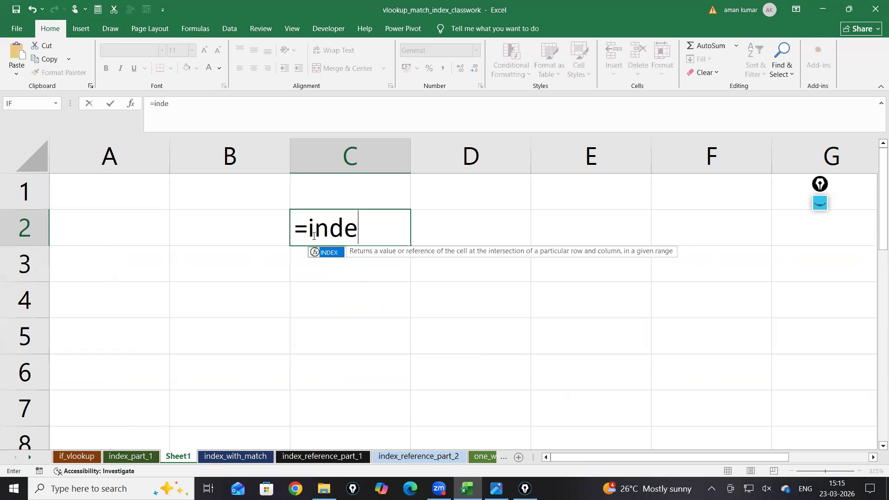
key(Escape)
text(index)
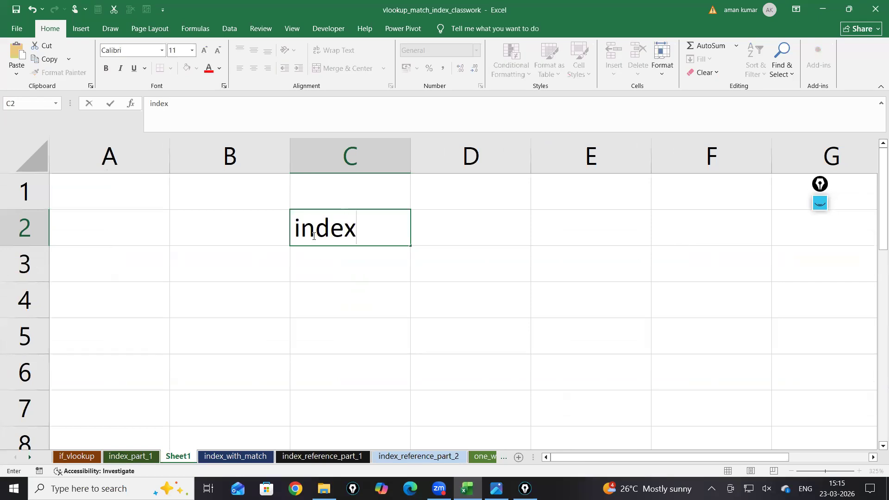
text(--->)
key(Return)
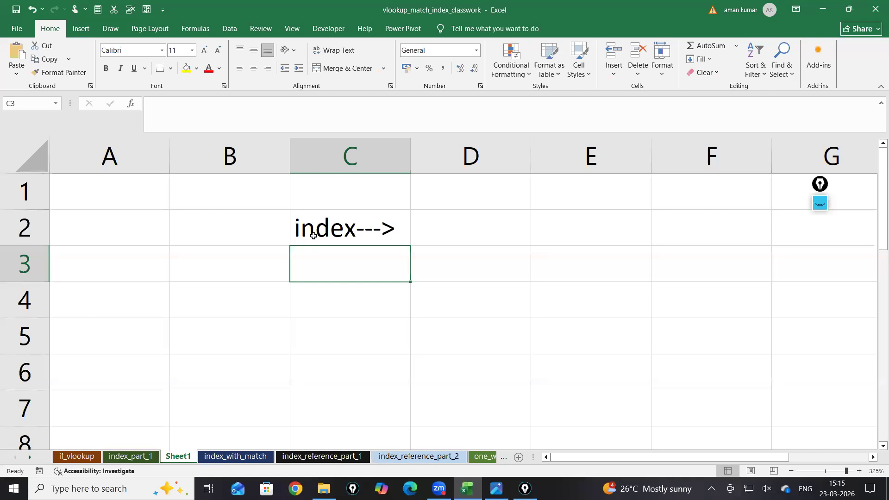
Enter three sample first names across cells C4 to E4.
click(328, 297)
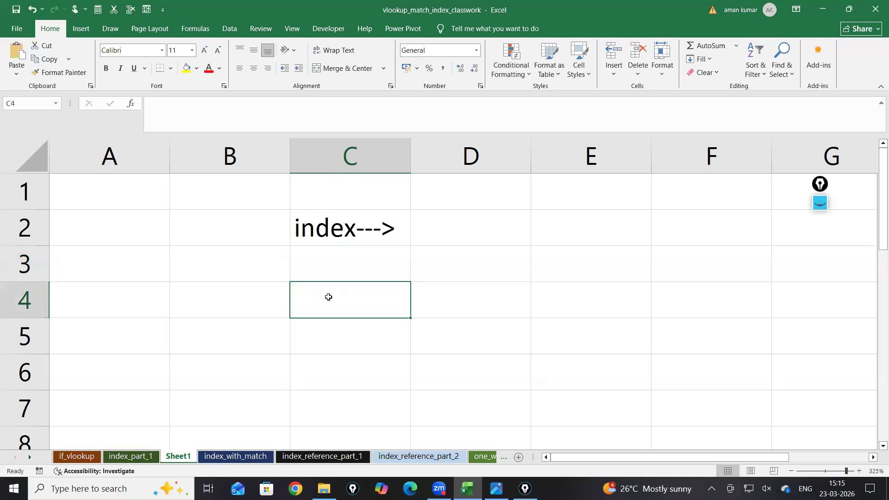
scroll(318, 283, down, 1)
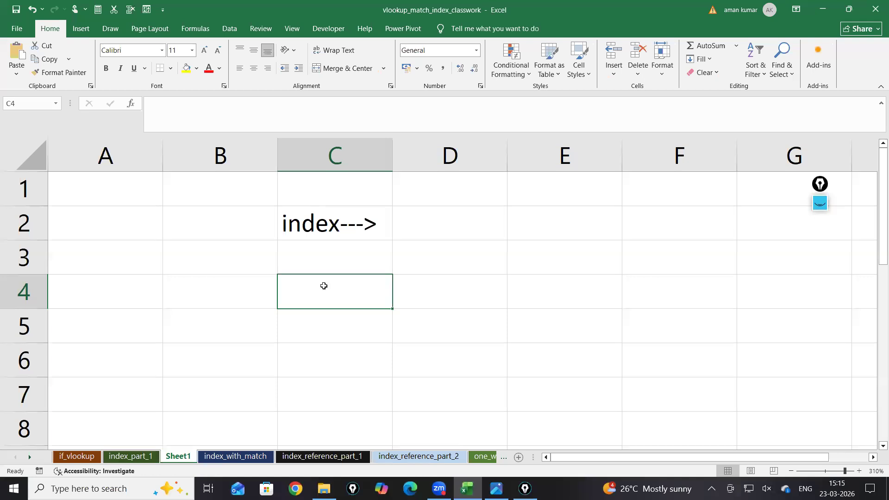
text(aman)
key(Tab)
text(ajay)
key(Tab)
text(a)
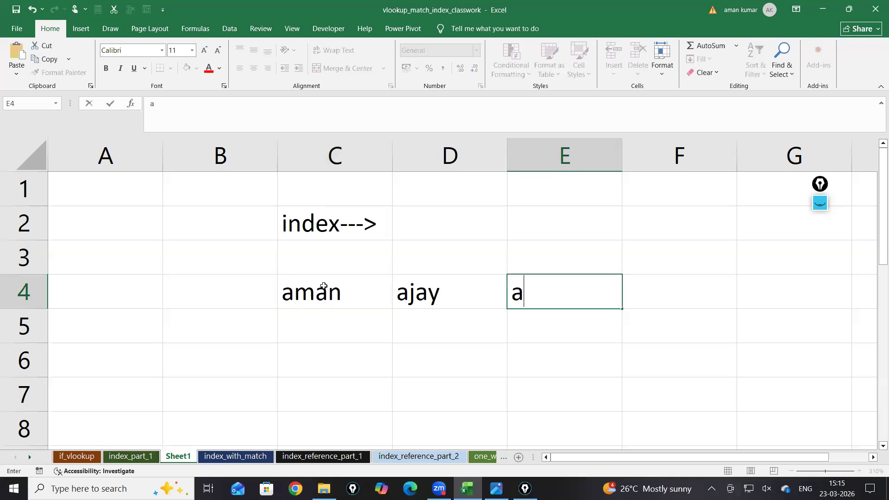
text(run)
key(Return)
Finish the name in E4 and enter sample first names in cells C5, C6 and D6.
text(a)
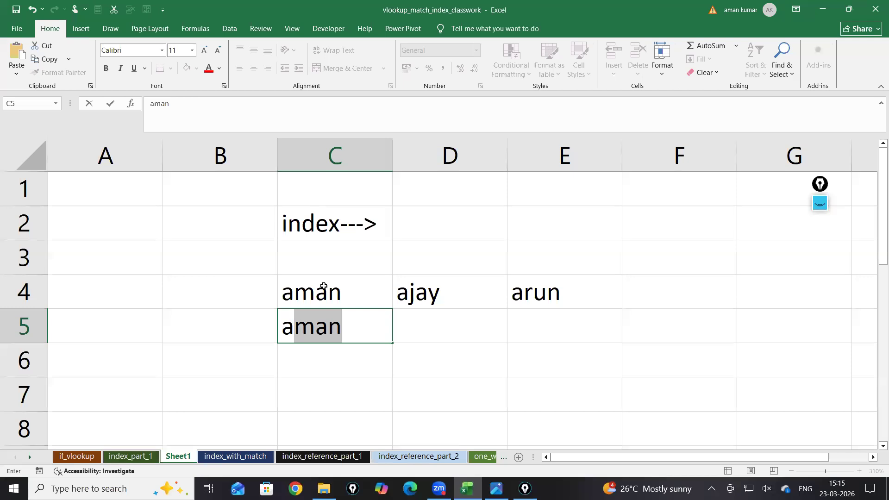
text(shok)
key(Return)
text(arnav)
key(Tab)
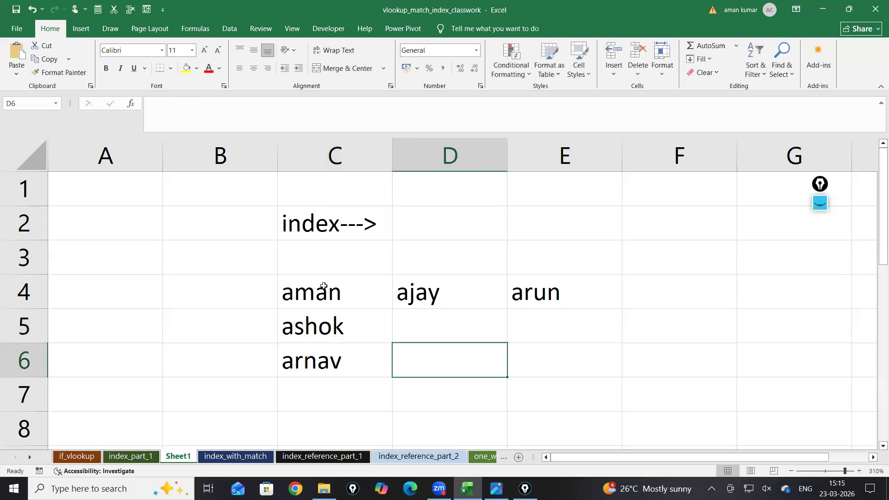
text(atu;)
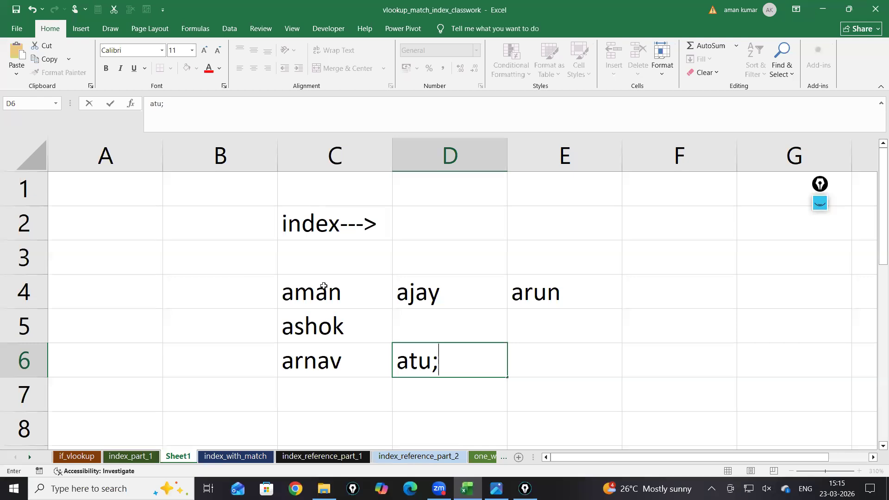
key(BackSpace)
text(l)
Enter sample first names in cells D5 and E5 of the name grid.
click(456, 325)
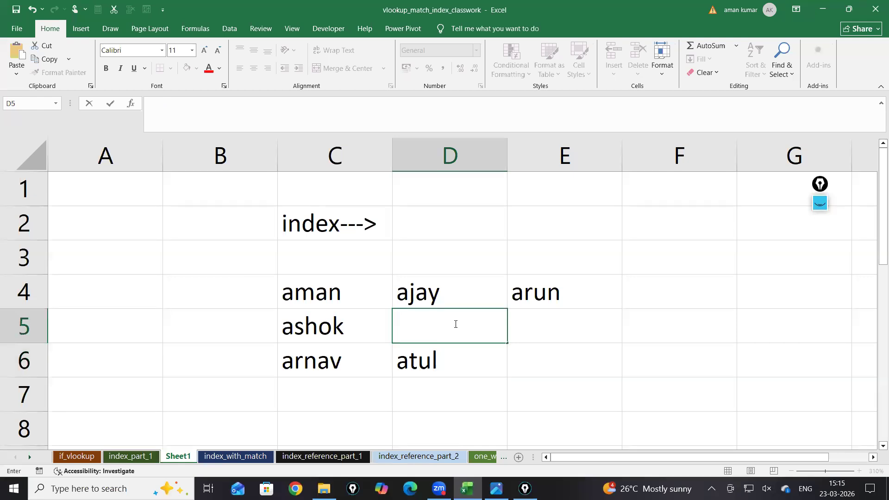
text(rahul)
key(Tab)
text(ra)
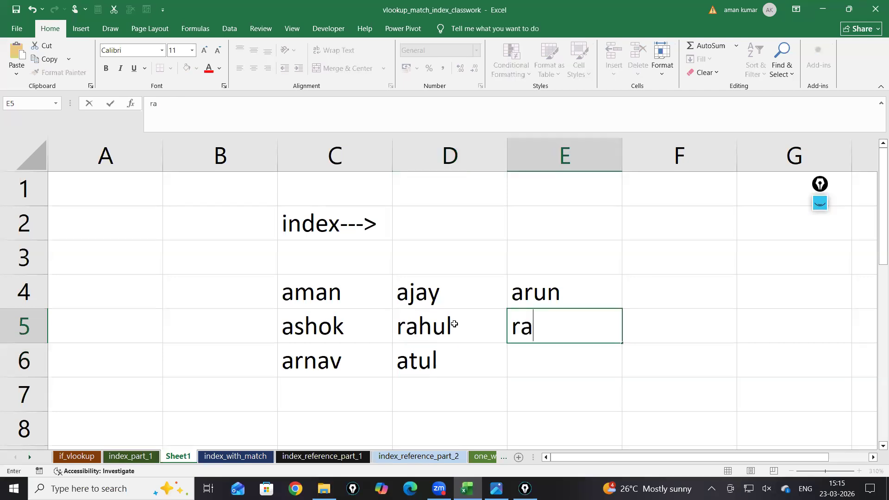
text(ja)
key(Return)
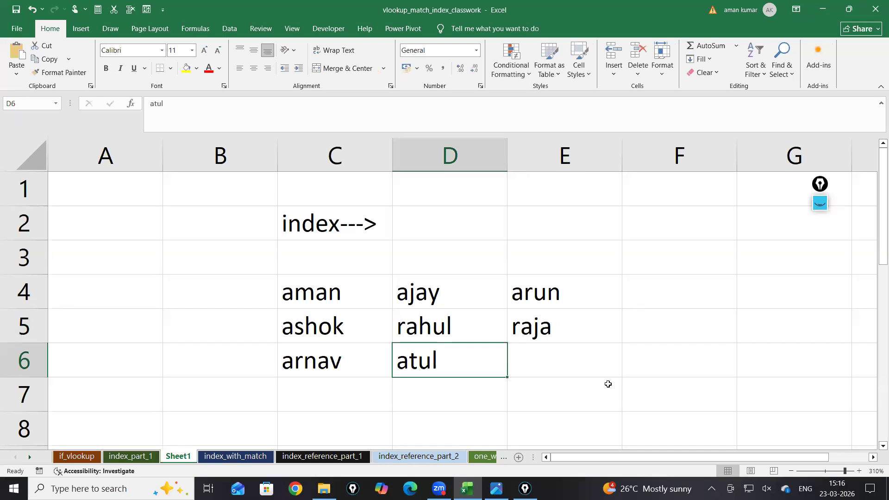
Complete the three-by-three name grid with a sample first name in cell E6.
key(Tab)
text(=)
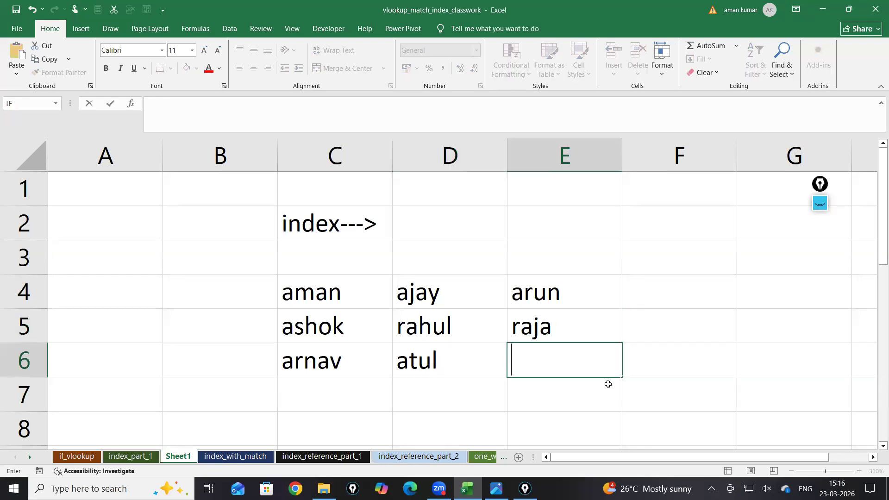
text(sachi)
key(BackSpace)
key(BackSpace)
key(BackSpace)
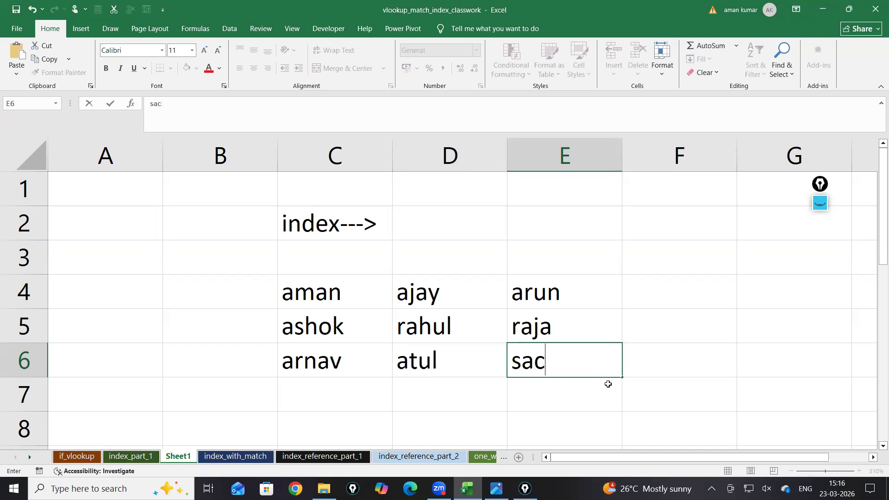
text(hil)
scroll(608, 384, down, 1)
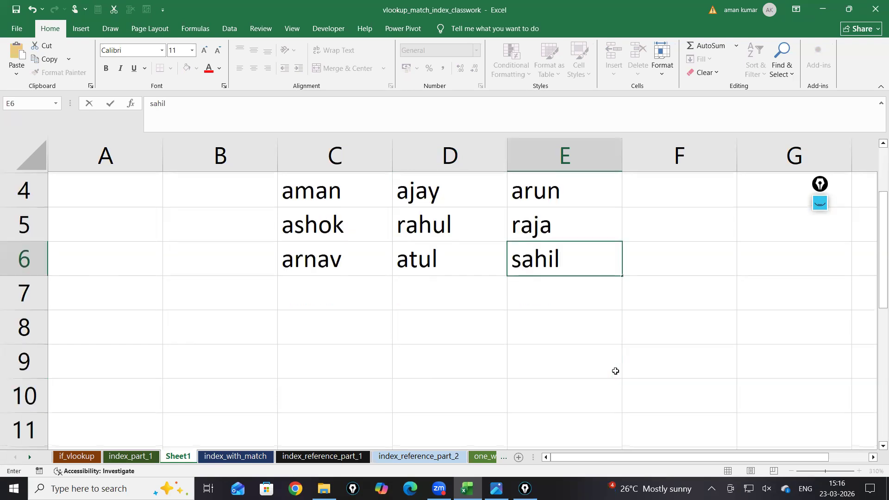
drag(883, 261, 882, 232)
Clear the "index--->" heading from cell C2 above the name grid.
click(345, 185)
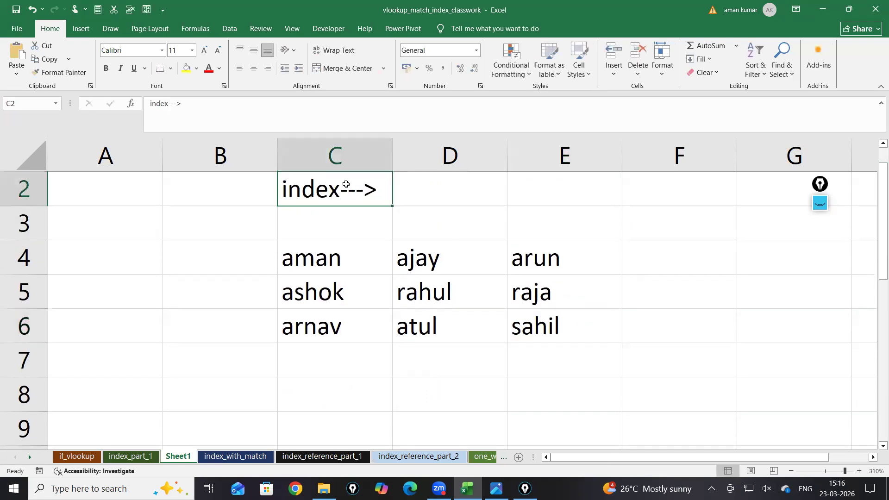
key(Delete)
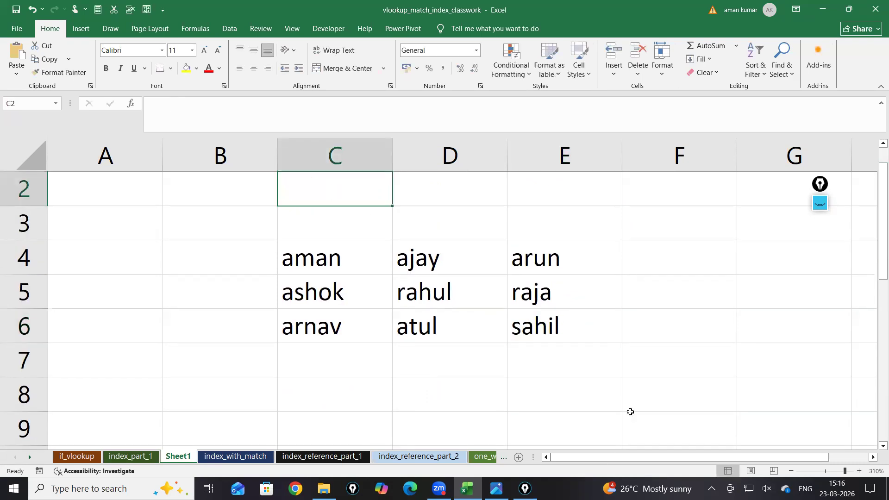
drag(654, 457, 690, 460)
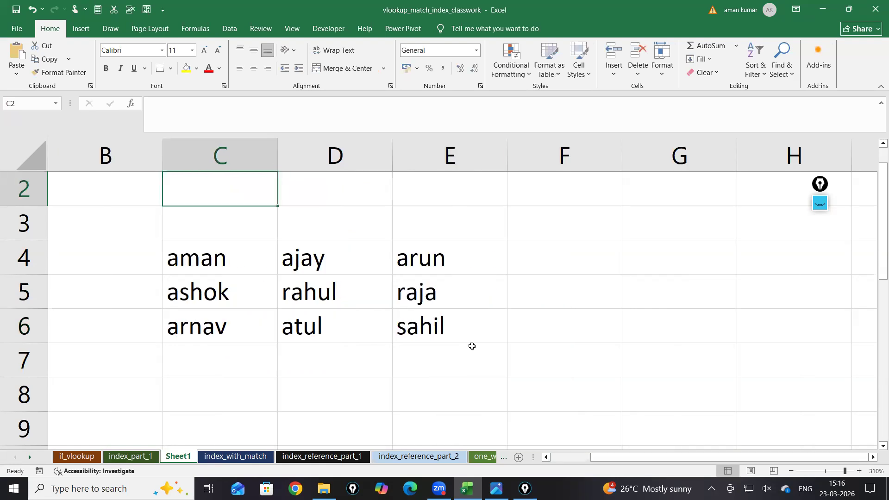
scroll(607, 385, up, 2)
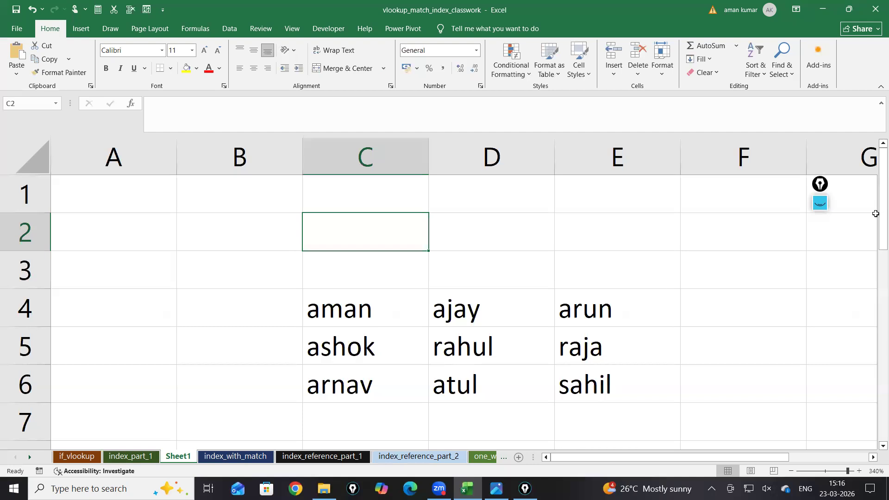
scroll(877, 213, down, 1)
click(569, 356)
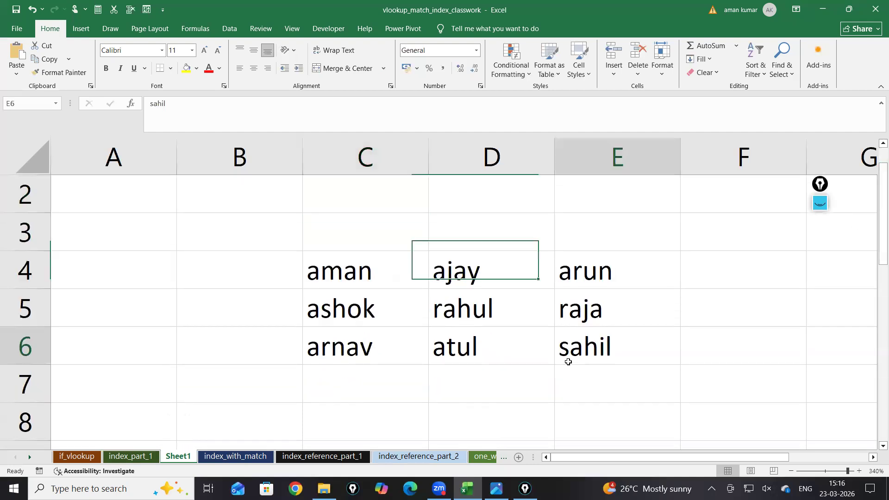
click(527, 385)
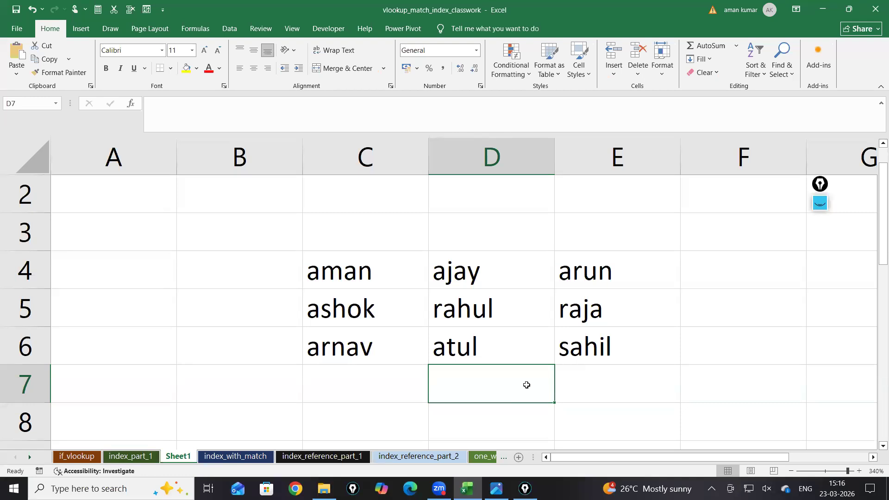
Review the nested VLOOKUP and IF formula in E4 on the if_vlookup sheet.
click(71, 456)
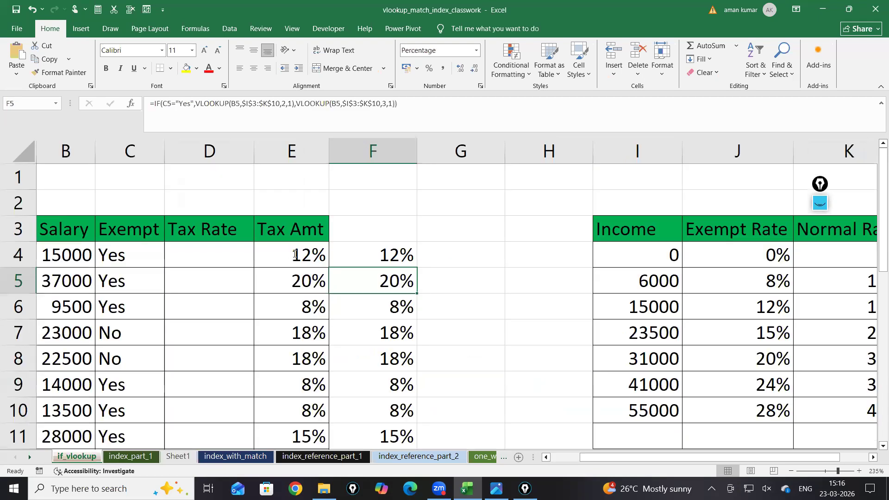
double_click(295, 255)
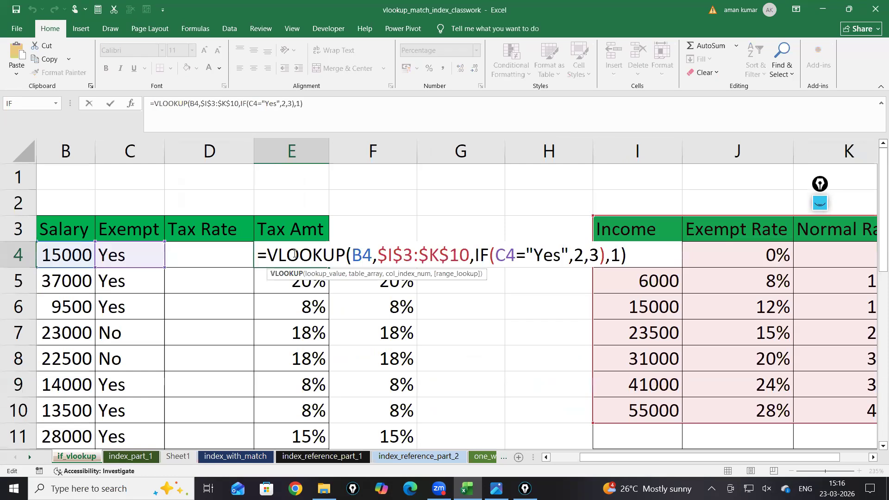
click(865, 235)
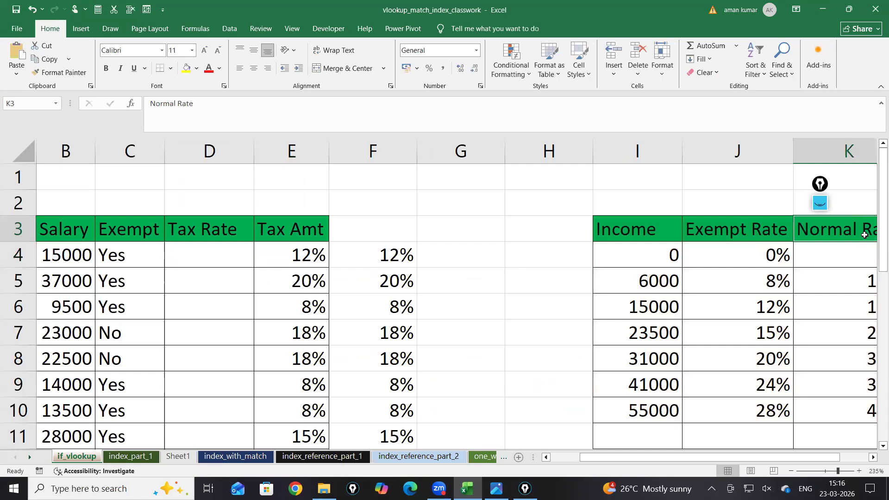
click(293, 255)
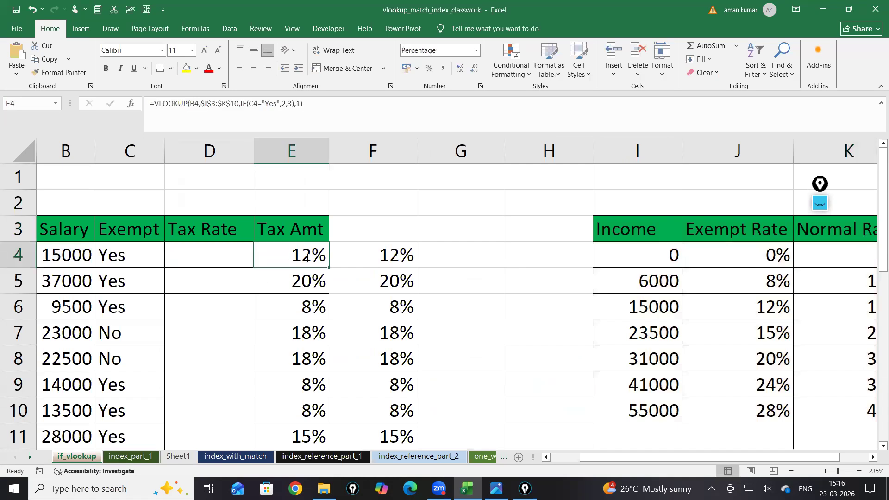
double_click(307, 258)
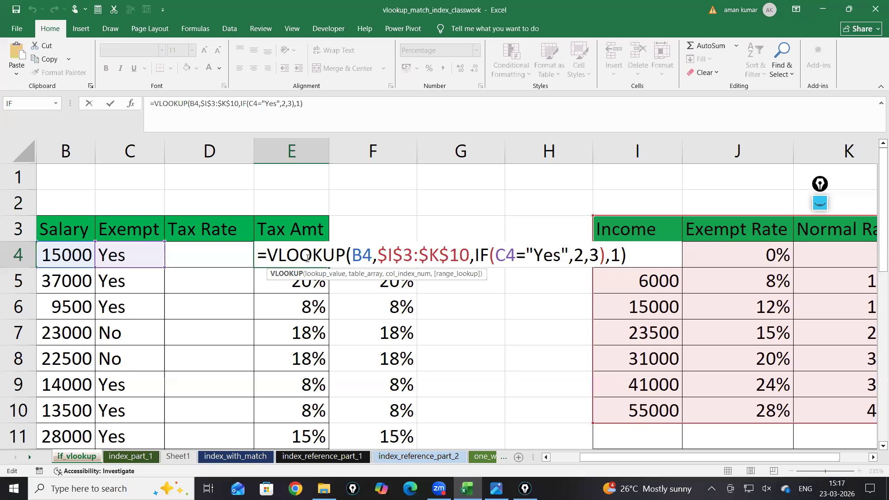
Return to Sheet1 and start an INDEX formula in E2 with the name grid C4:E6 as the array.
click(172, 457)
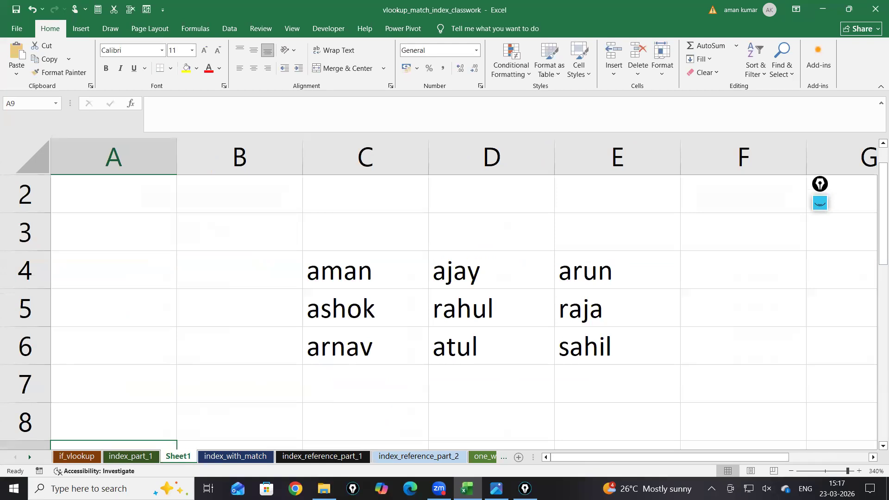
click(367, 399)
click(721, 284)
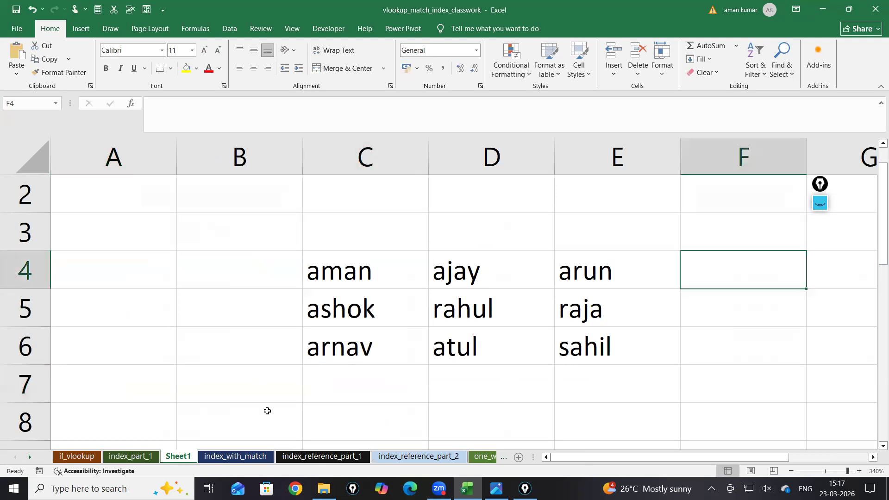
ctrl+scroll(410, 418, down, 2)
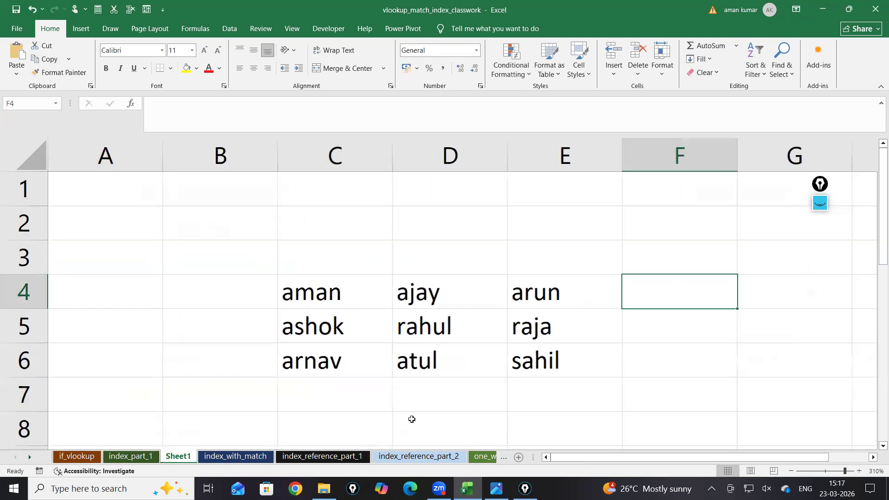
click(570, 219)
text(=ind)
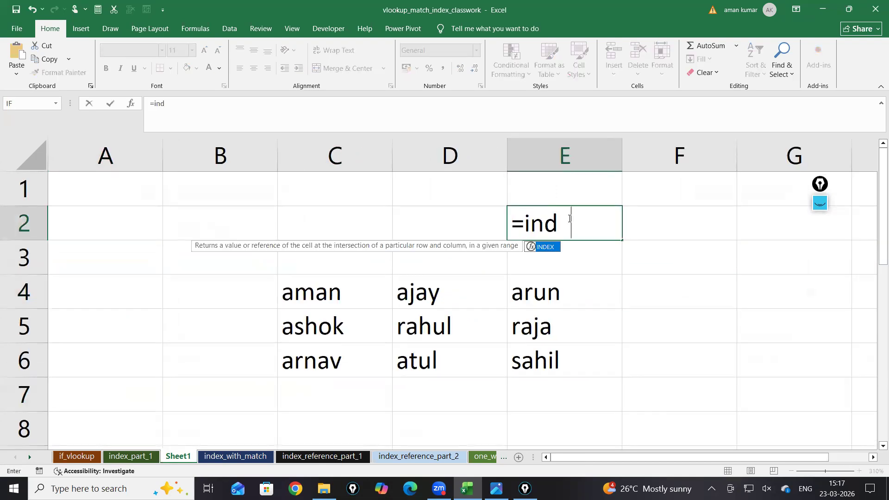
key(Tab)
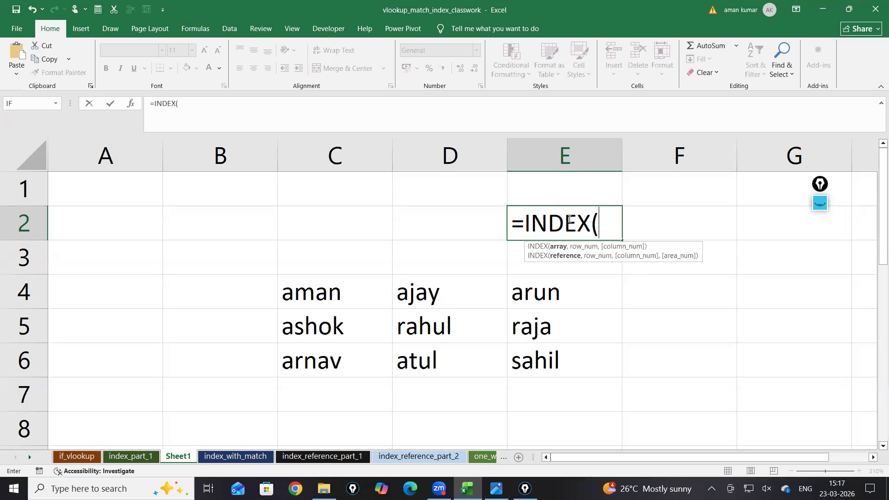
drag(311, 291, 561, 353)
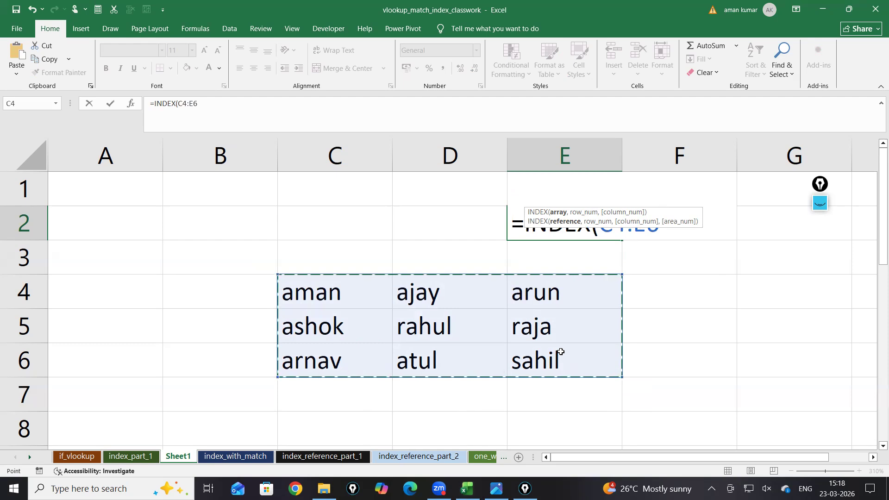
key(ctrl+super+o)
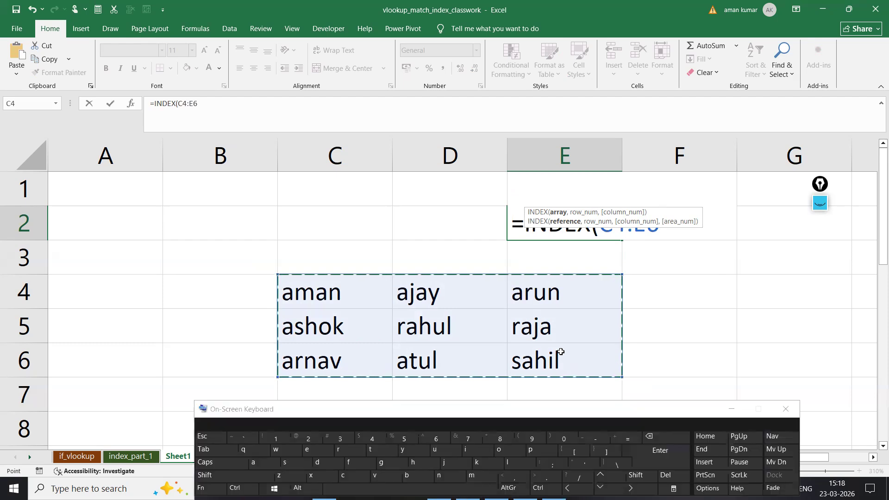
click(514, 477)
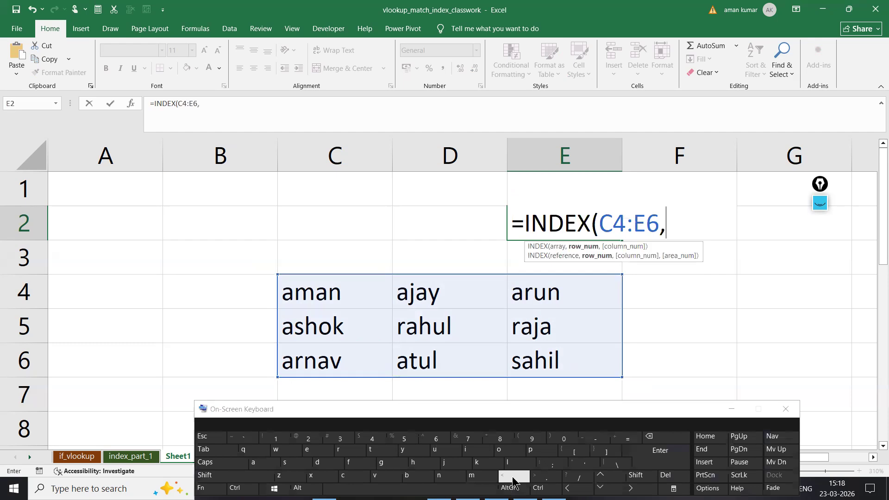
click(729, 412)
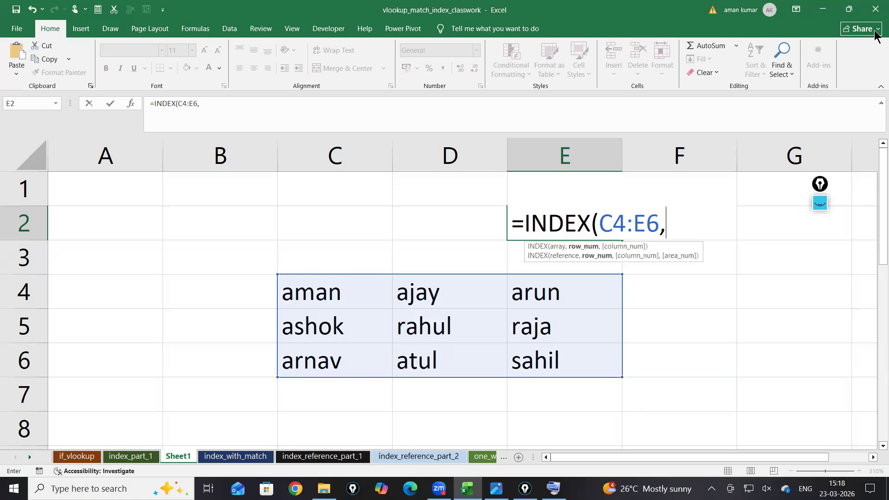
Complete the INDEX formula in E2 with row number 2 and column number 2.
key(ctrl+super+o)
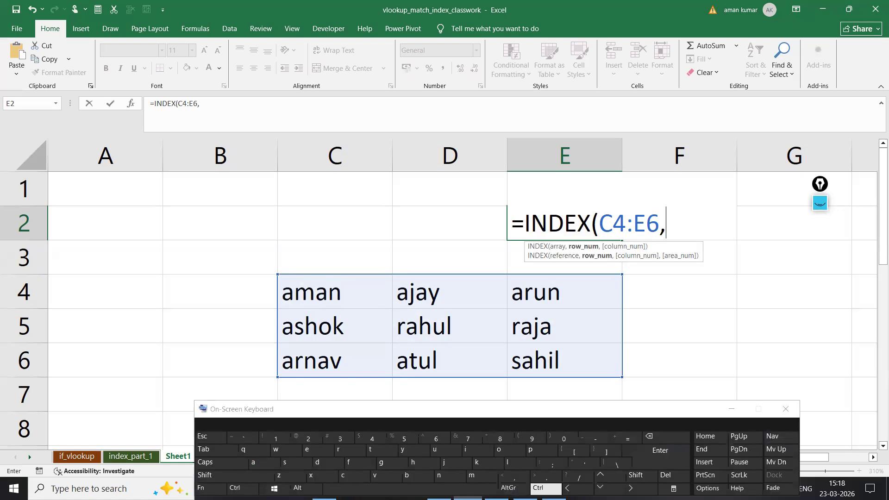
click(307, 440)
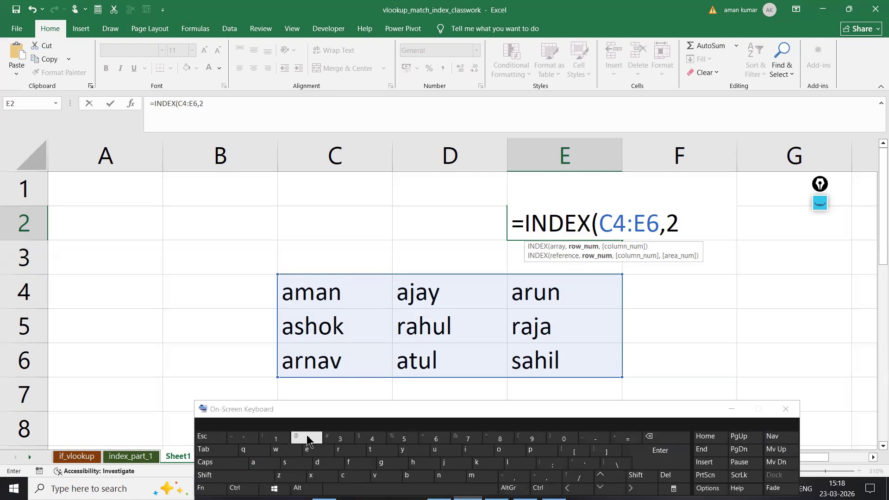
click(515, 477)
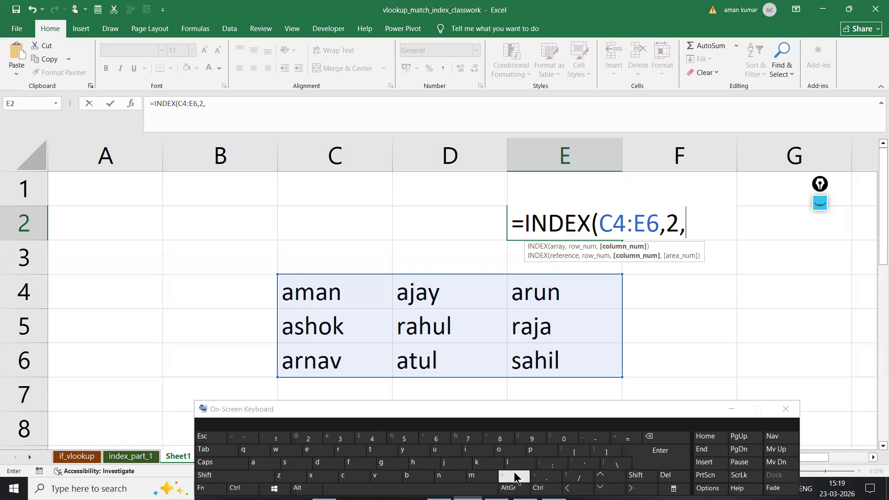
click(308, 438)
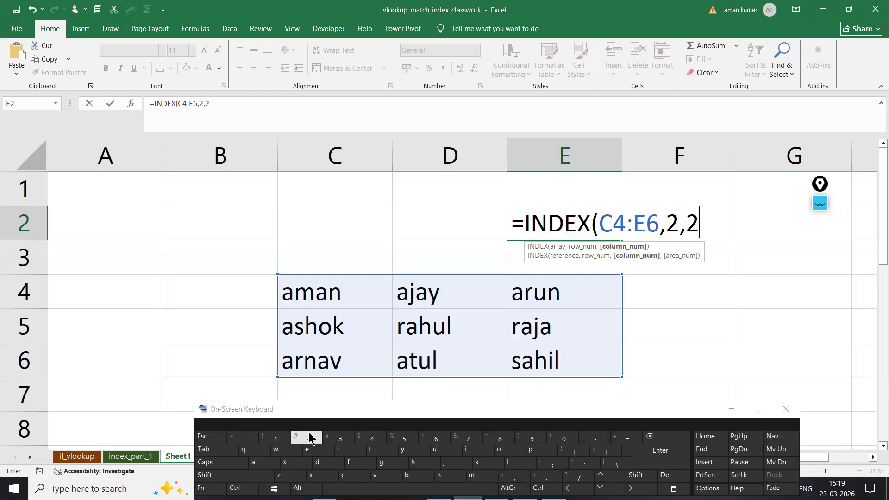
click(661, 454)
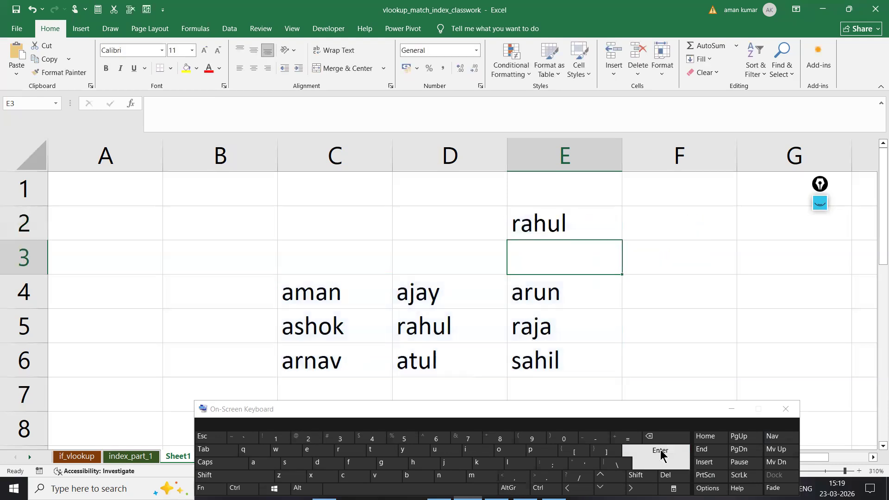
Review the INDEX formula in E2 and its arguments, with the On-Screen Keyboard minimised.
click(576, 218)
click(725, 294)
double_click(576, 226)
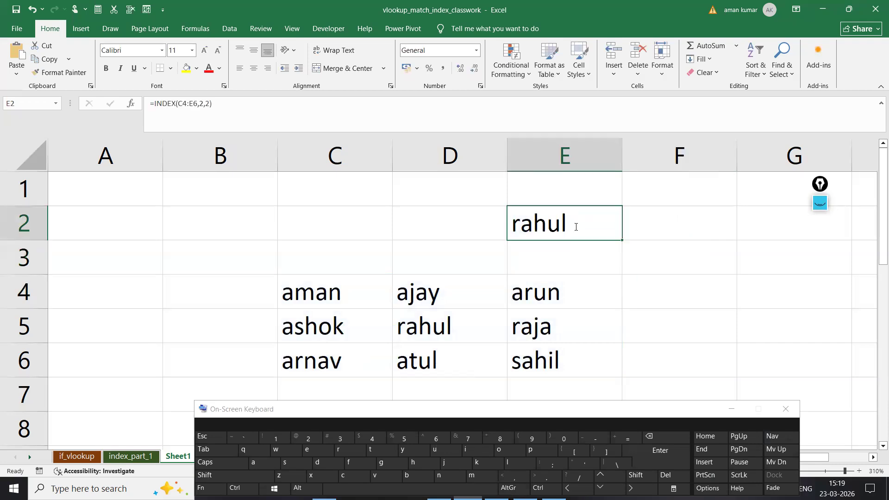
click(744, 303)
click(536, 222)
drag(709, 297, 710, 312)
click(536, 222)
double_click(554, 223)
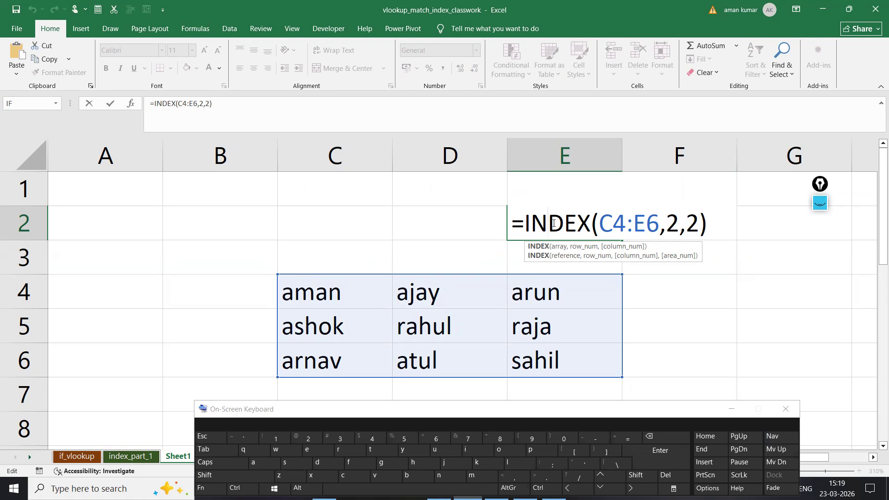
click(732, 411)
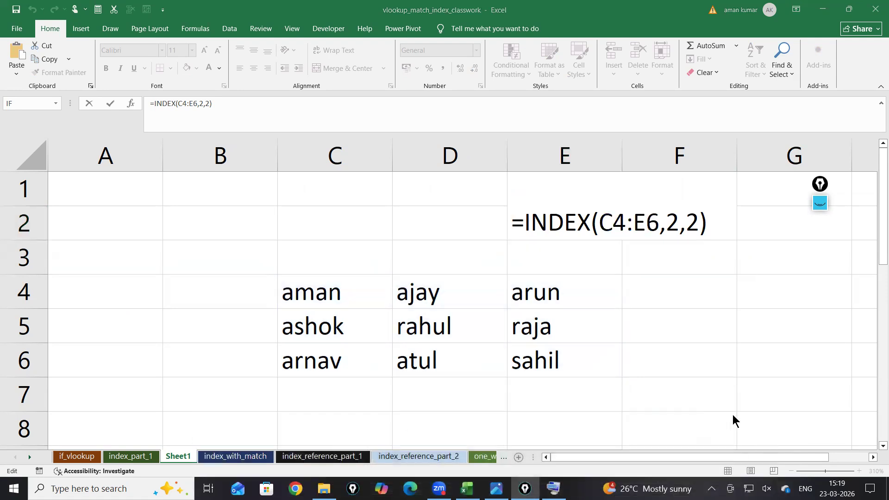
click(217, 398)
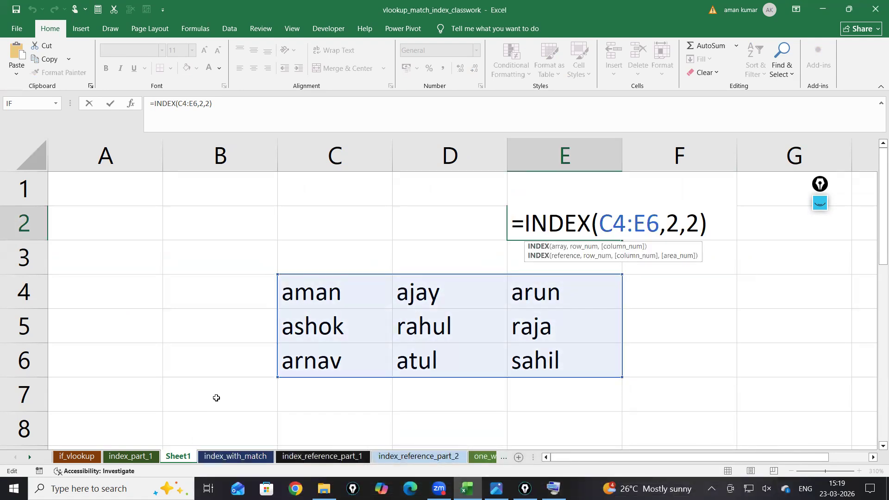
key(Return)
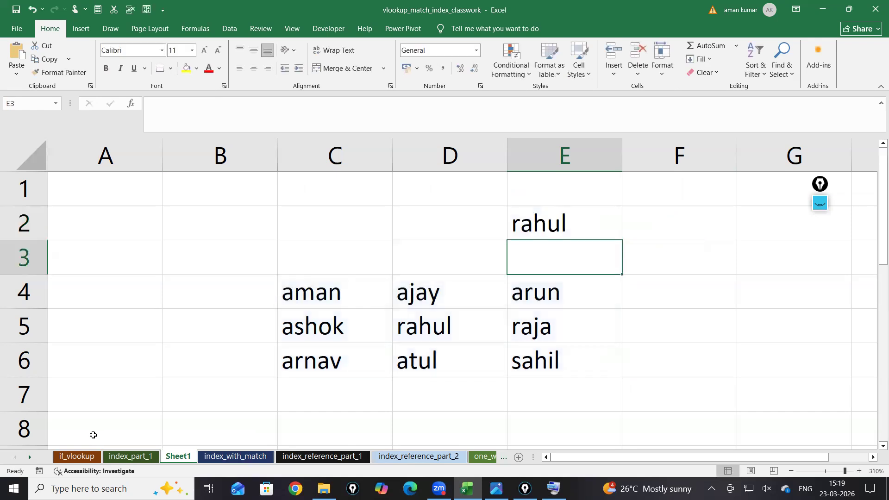
Enter an INDEX formula in F5 that returns row 3, column 3 of the name grid C4:E6.
scroll(429, 412, down, 1)
scroll(448, 386, down, 2)
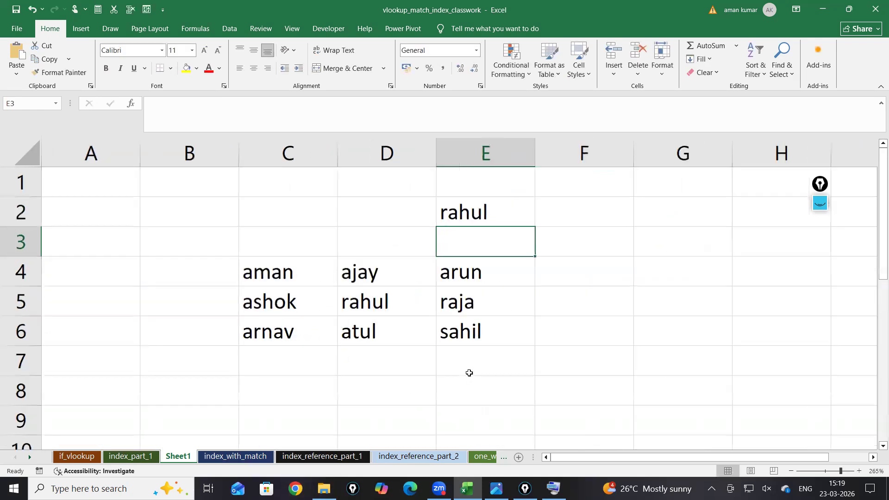
key(Down)
key(Down)
click(581, 310)
text(=id)
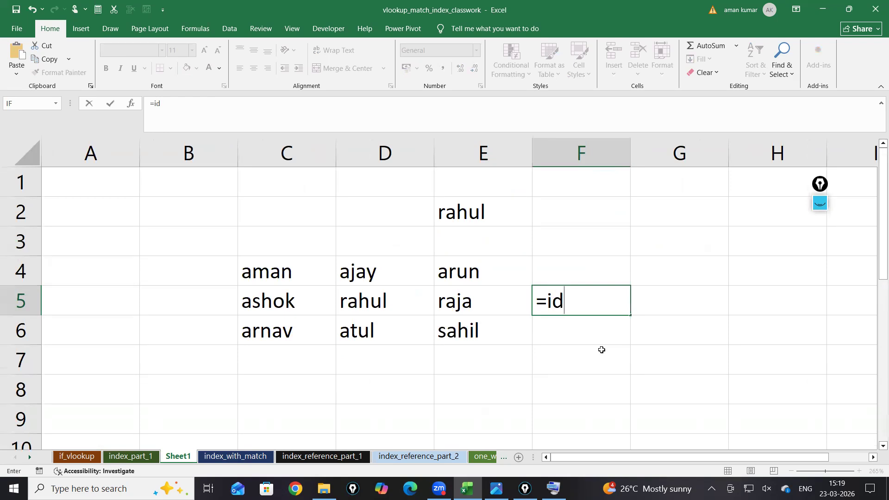
key(BackSpace)
text(nde)
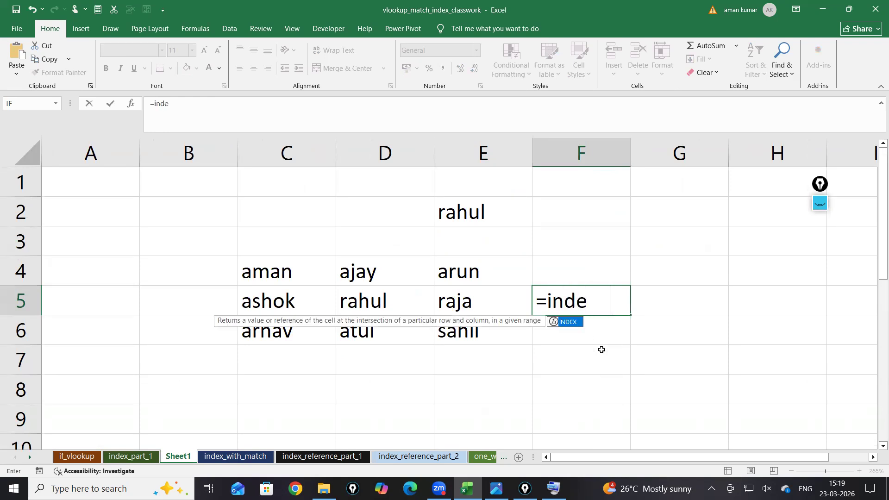
key(Tab)
drag(274, 273, 457, 321)
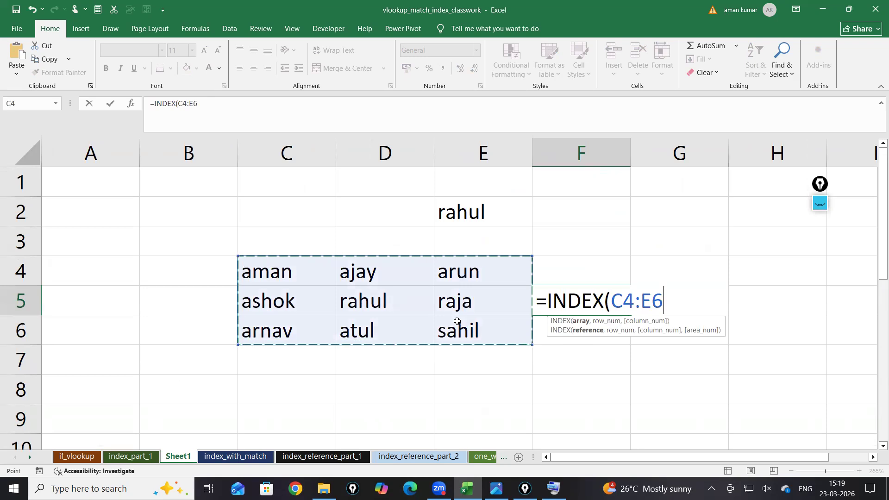
text(,)
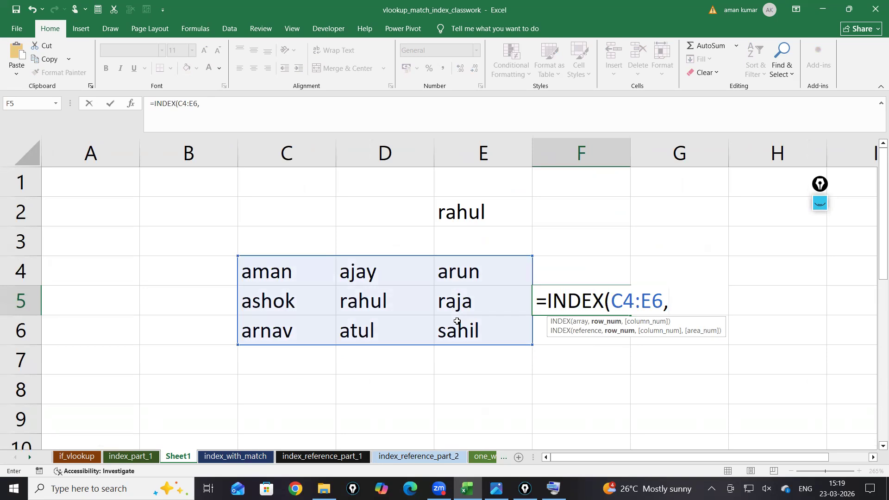
text(3,3)
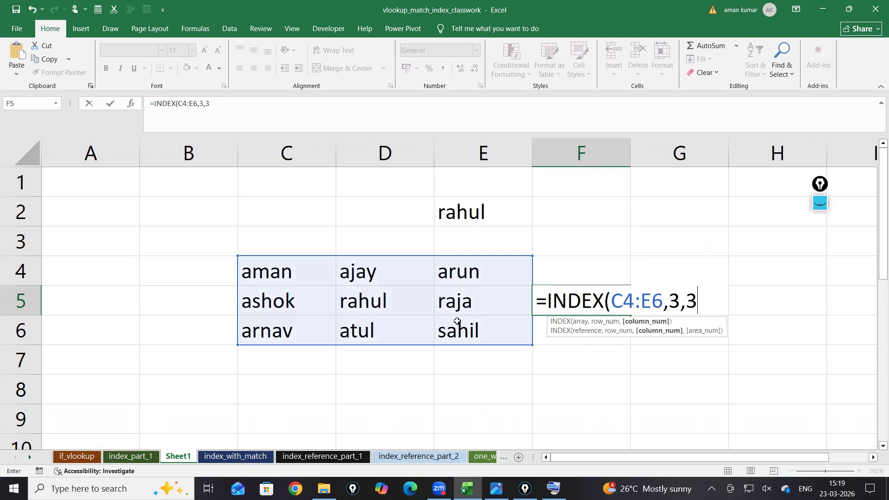
text())
key(Return)
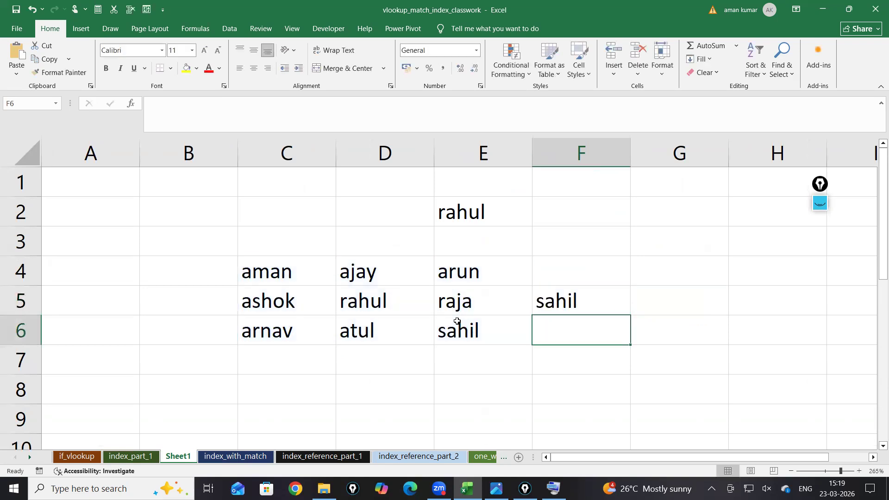
Enter an INDEX formula in F8 that returns row 1, column 1 of the name grid C4:E6.
click(556, 379)
text(=inde)
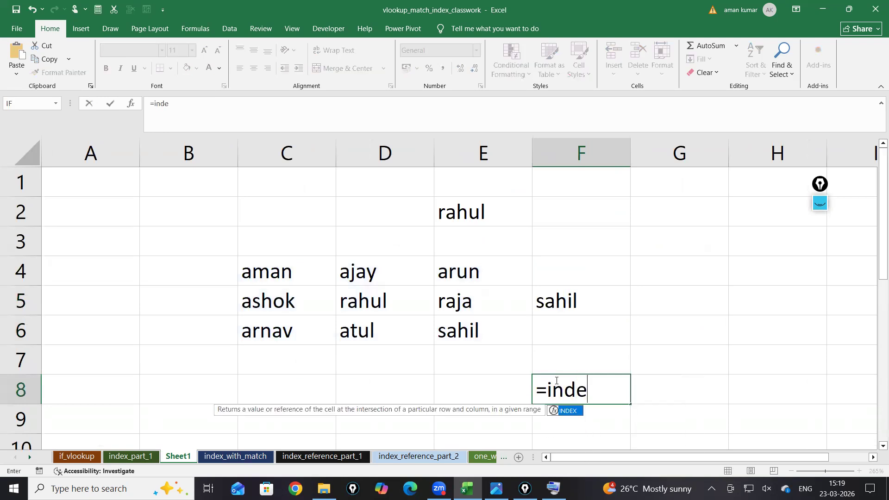
key(Tab)
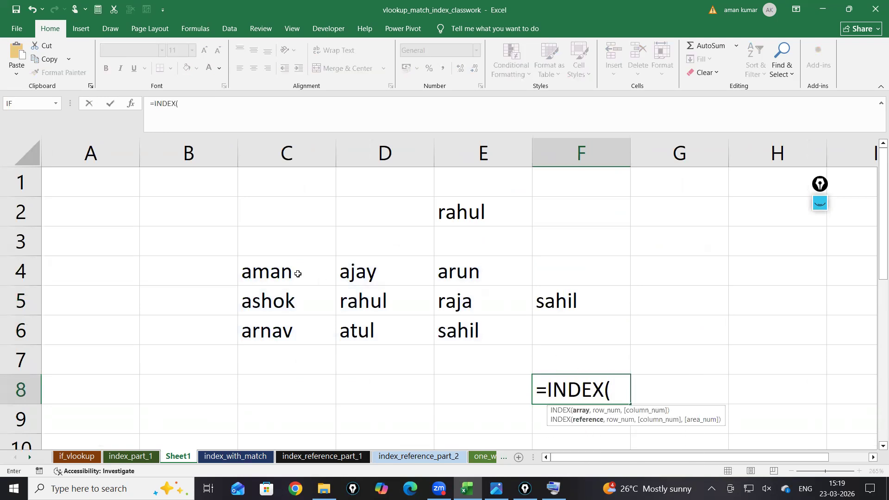
drag(296, 274, 471, 328)
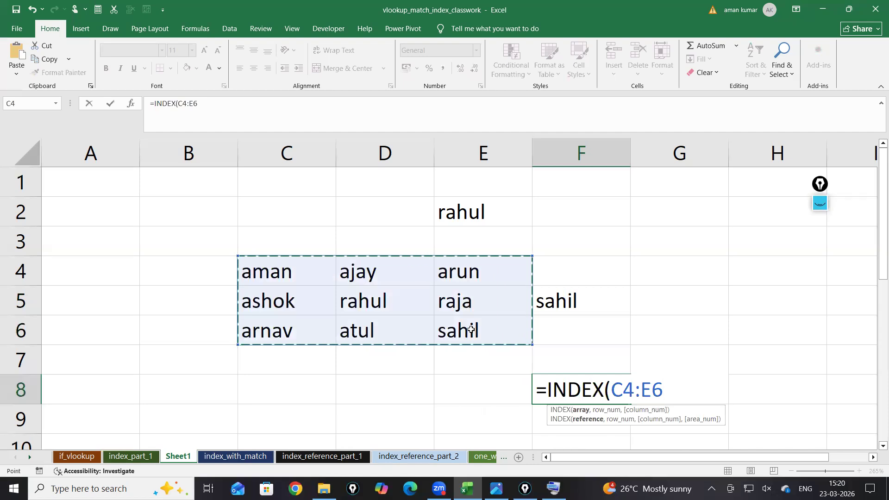
text(,1,1))
key(Return)
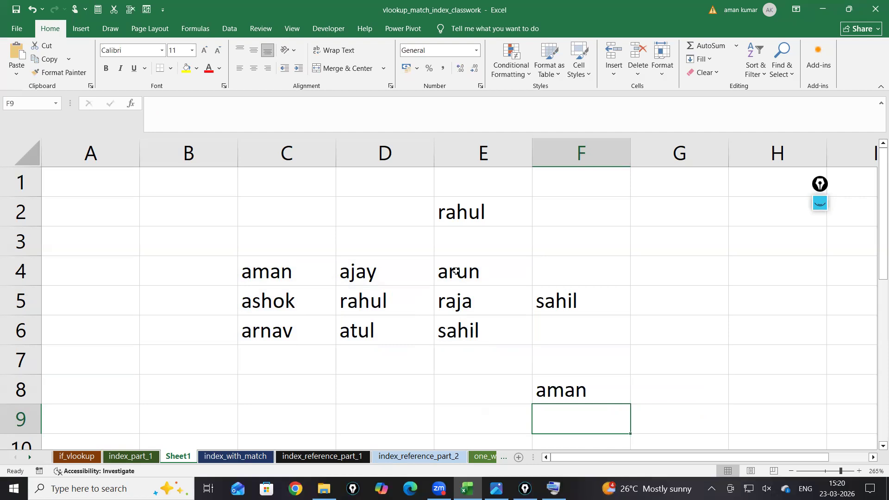
Clear the INDEX formulas from cells E2, F5 and F8.
click(446, 212)
key(Delete)
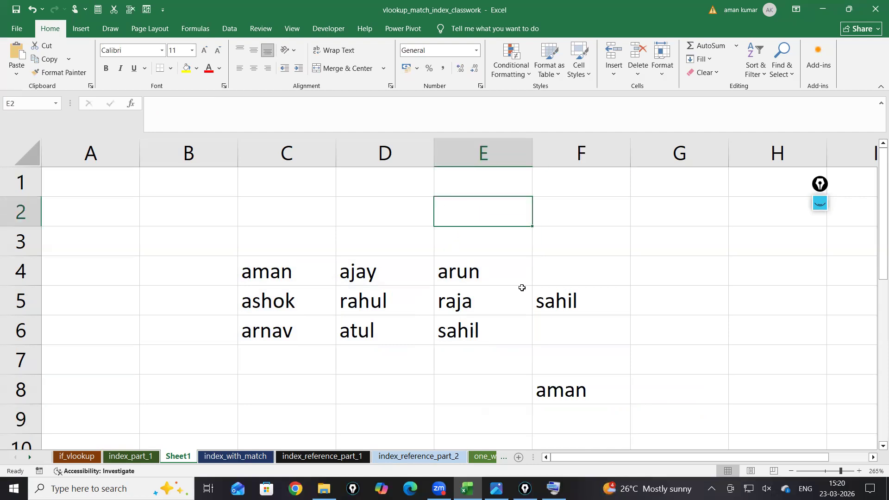
click(542, 301)
key(Delete)
click(578, 389)
key(Delete)
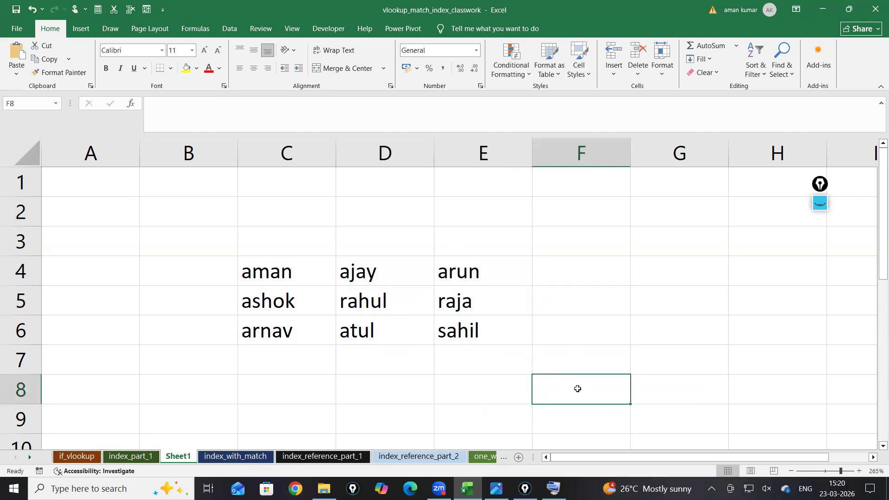
Enter an INDEX formula in F2 over the single column C4:C6 with row number 3 and column number 1.
click(538, 244)
click(578, 223)
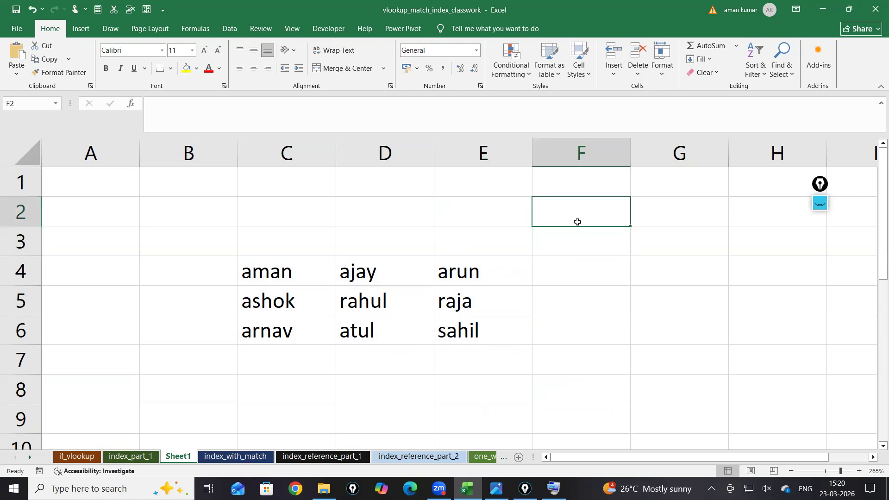
text(=in)
key(Tab)
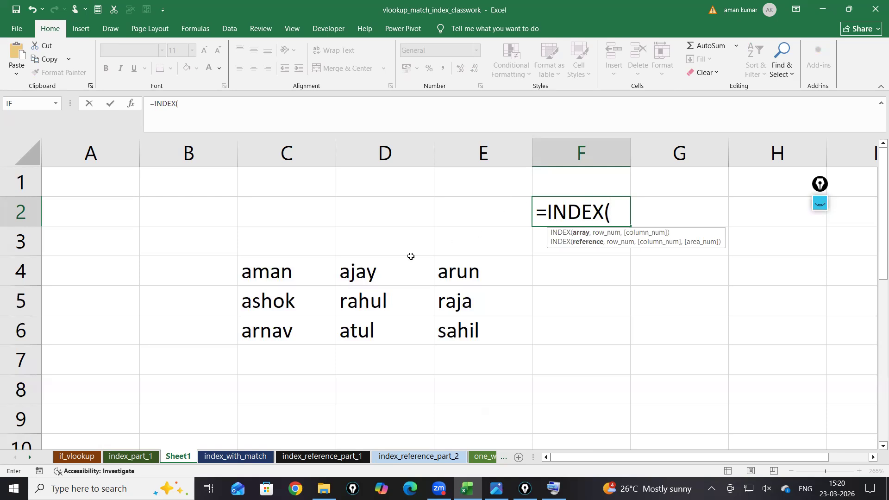
drag(293, 271, 284, 332)
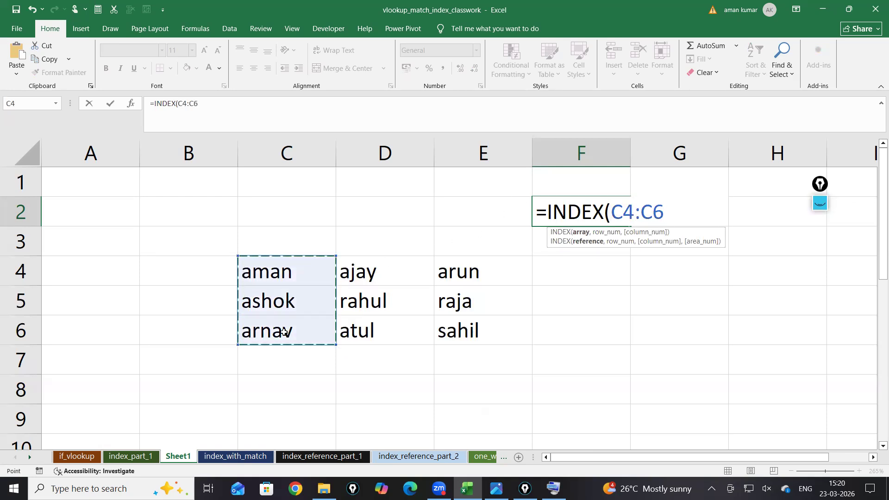
text(,)
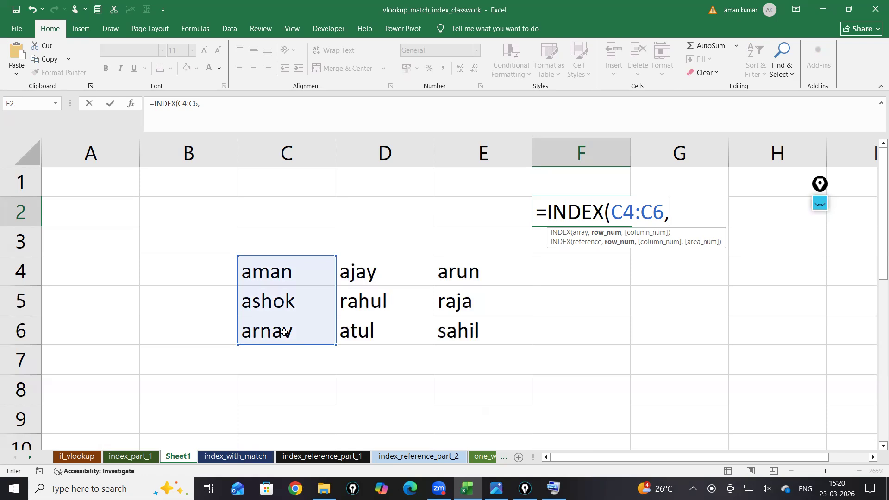
text(3)
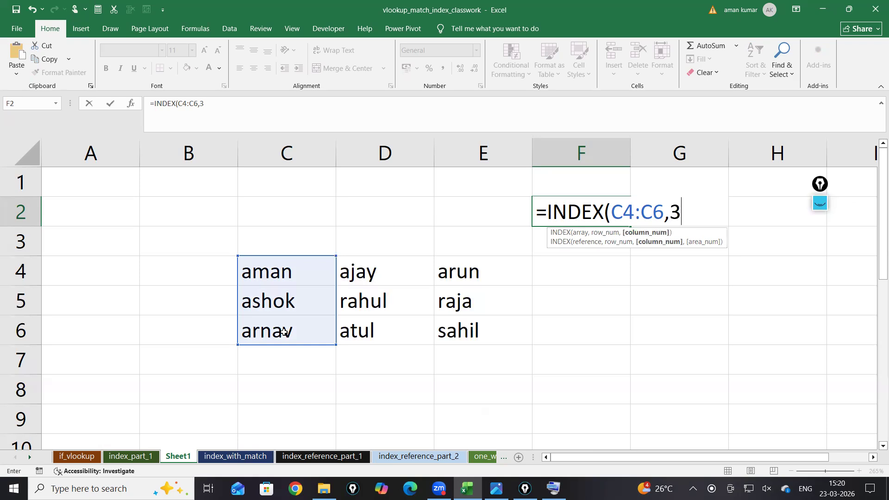
text(,1))
key(Return)
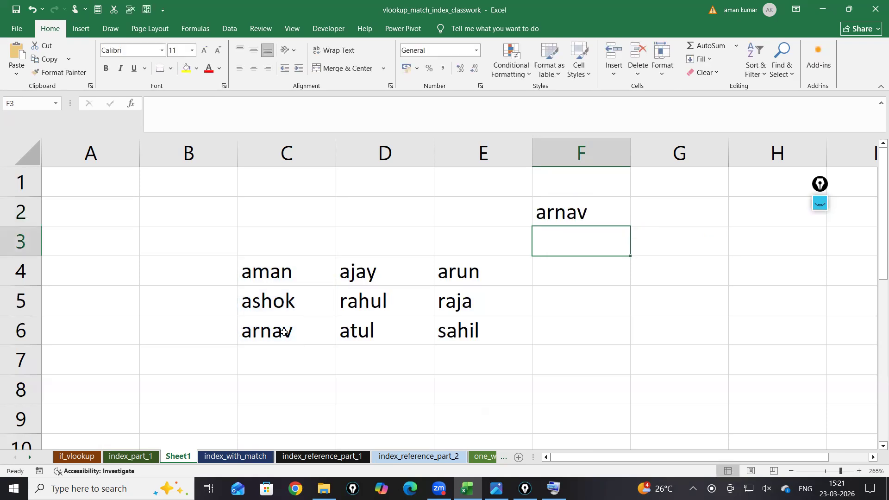
Enter an INDEX formula in F5 over the single row C4:E4 with row number 1 and column number 2.
click(621, 321)
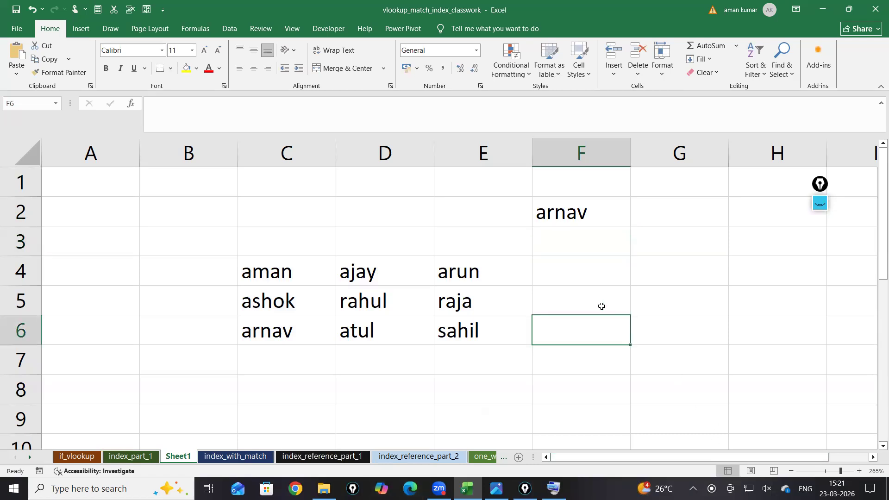
click(602, 306)
text(=inde)
key(Tab)
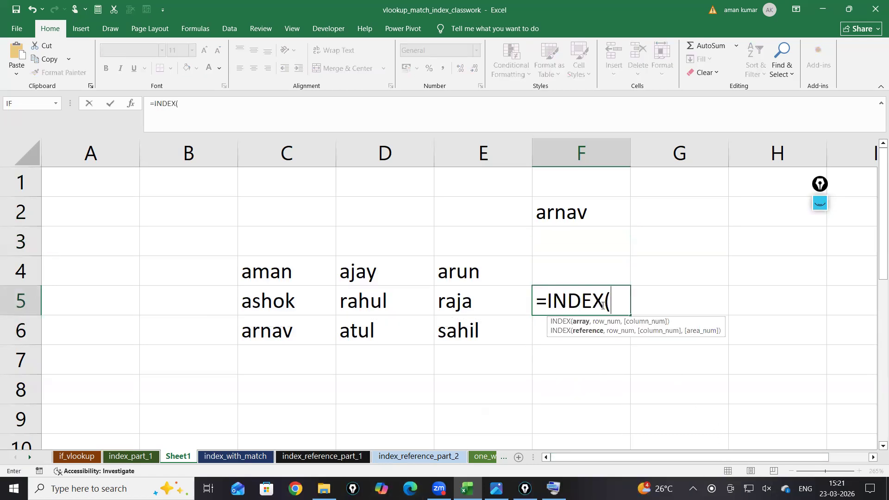
drag(256, 268, 454, 272)
text(,)
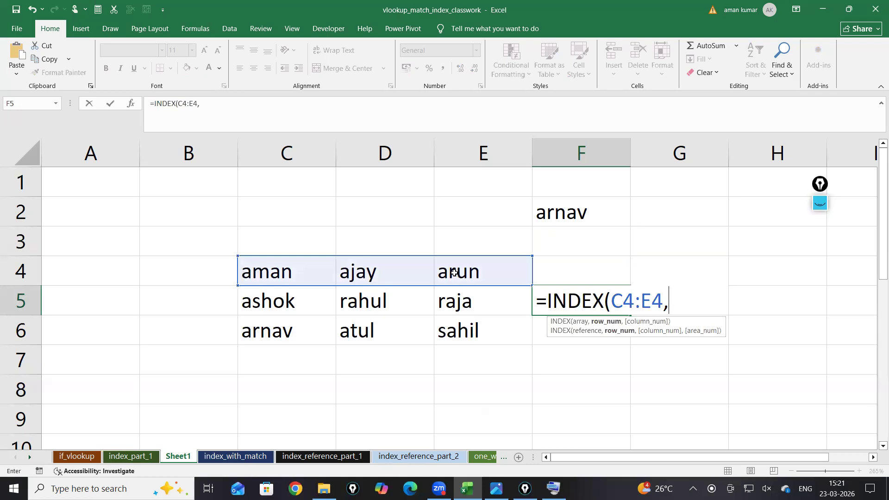
text(1,1)
key(BackSpace)
text(2))
key(Return)
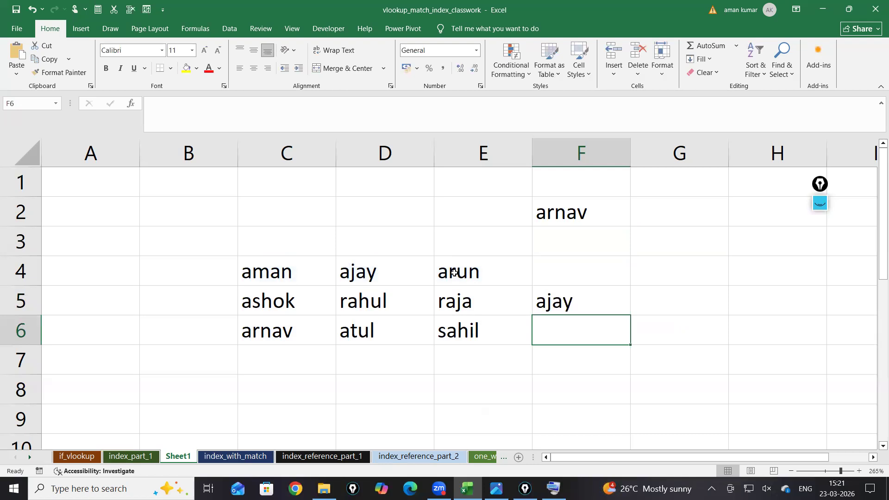
Clear the single-row and single-column INDEX formulas from F5 and F2.
click(574, 292)
key(Delete)
click(564, 215)
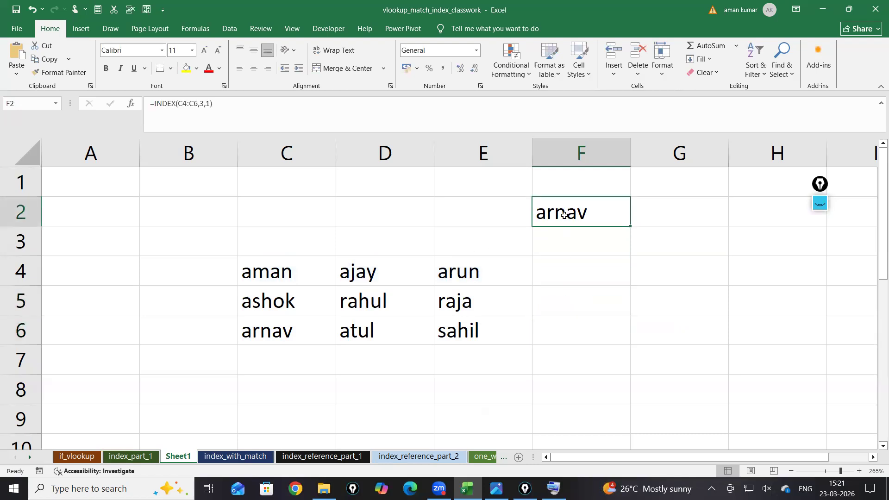
key(Delete)
Start an INDEX formula in F7 and try to complete it with only cell C4 as its argument.
click(577, 370)
click(577, 376)
click(600, 370)
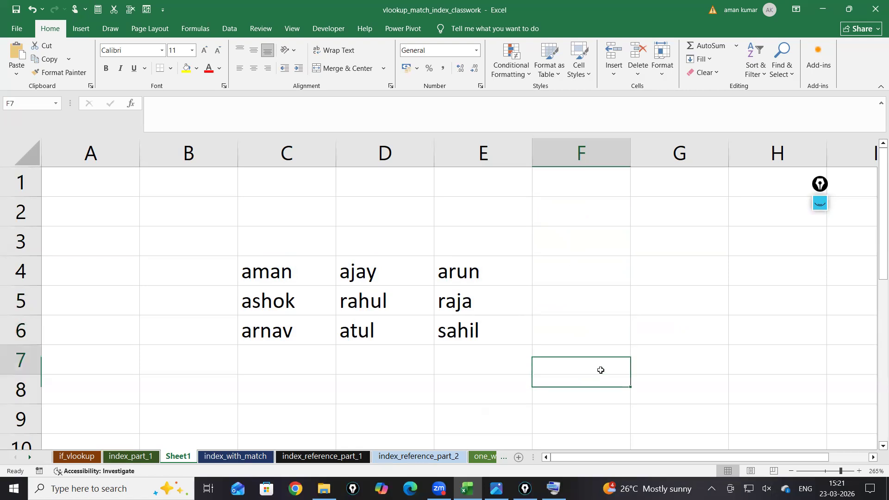
text(=in)
key(Tab)
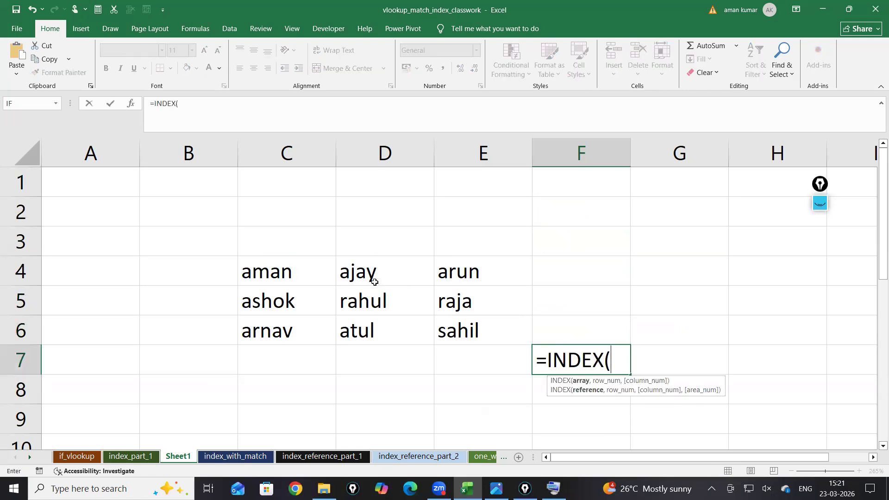
click(294, 270)
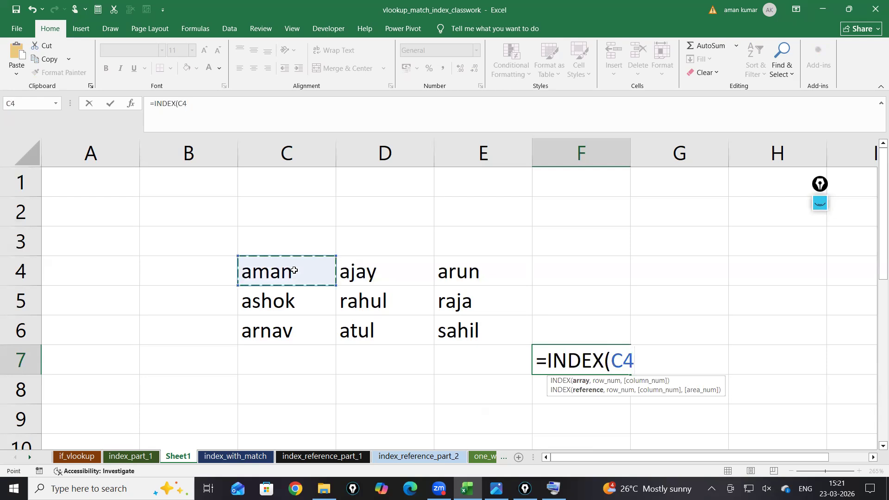
text(,)
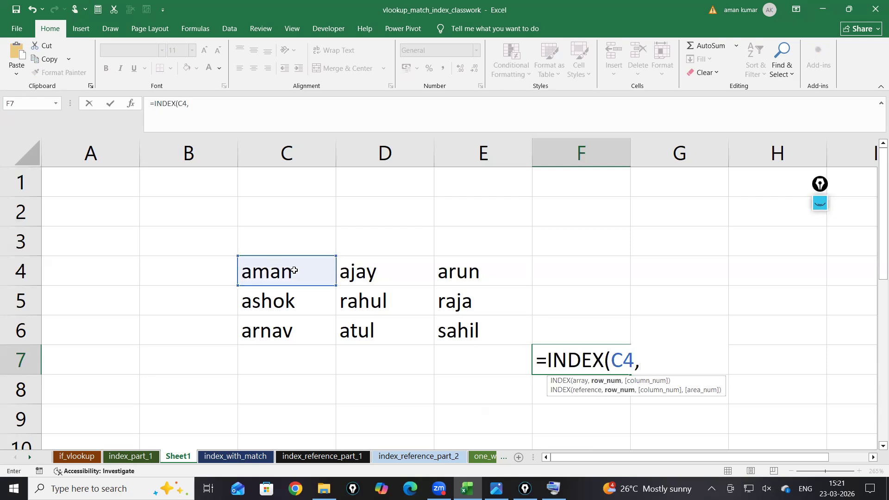
key(BackSpace)
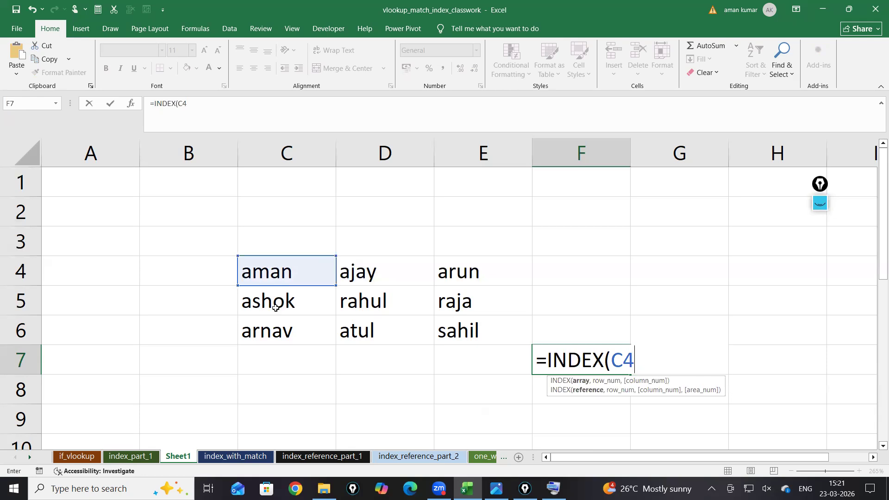
key(Return)
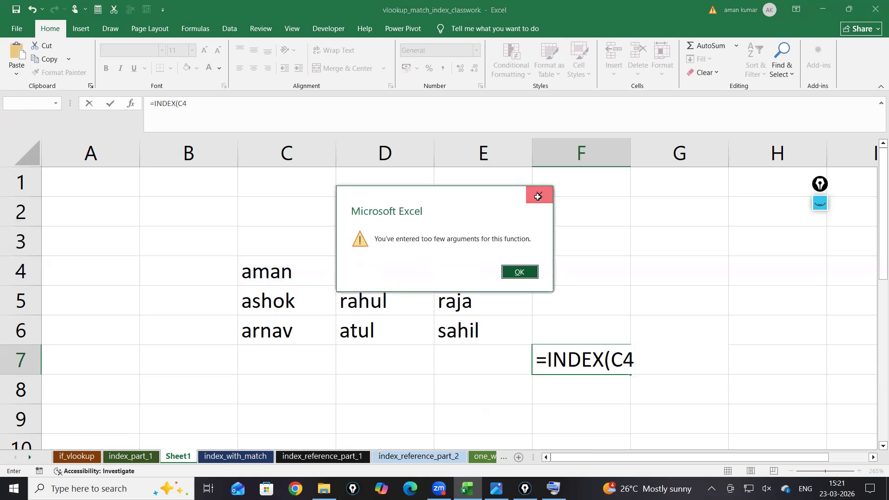
click(538, 195)
Complete the INDEX formula in F7 over the single column C4:C6 with row number 1 and no column number.
drag(298, 258, 297, 329)
text(,)
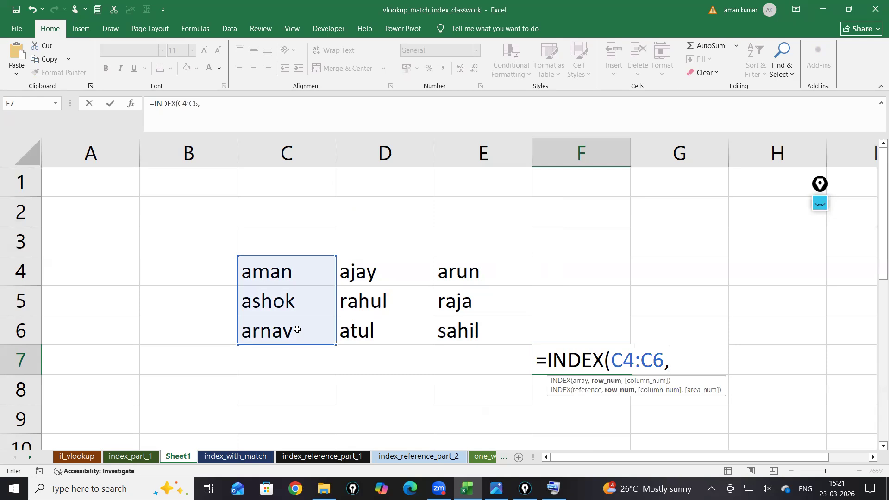
text(1,1)
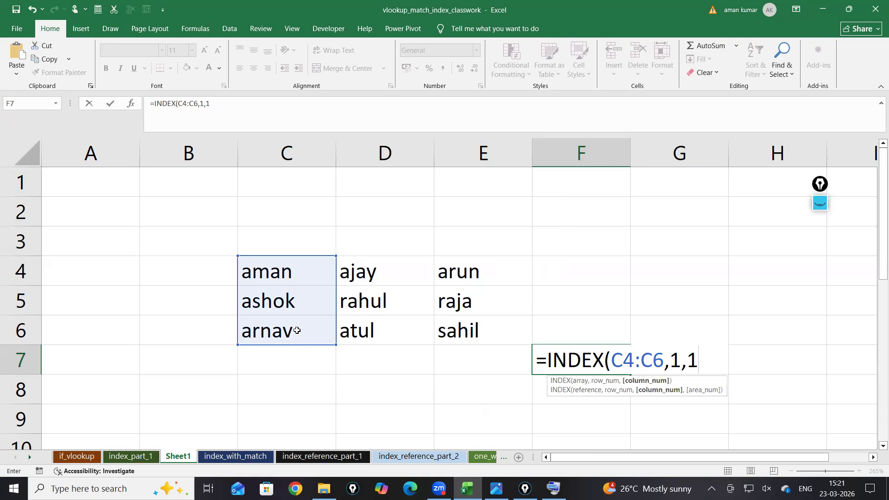
text())
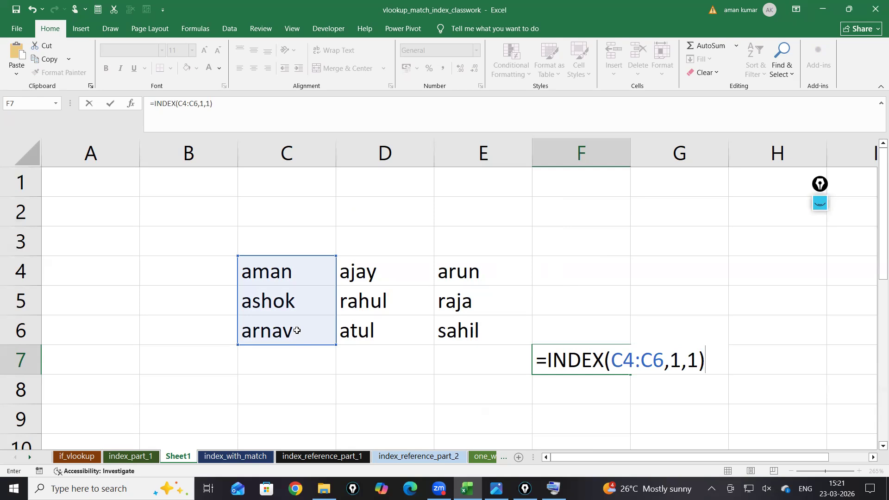
key(BackSpace)
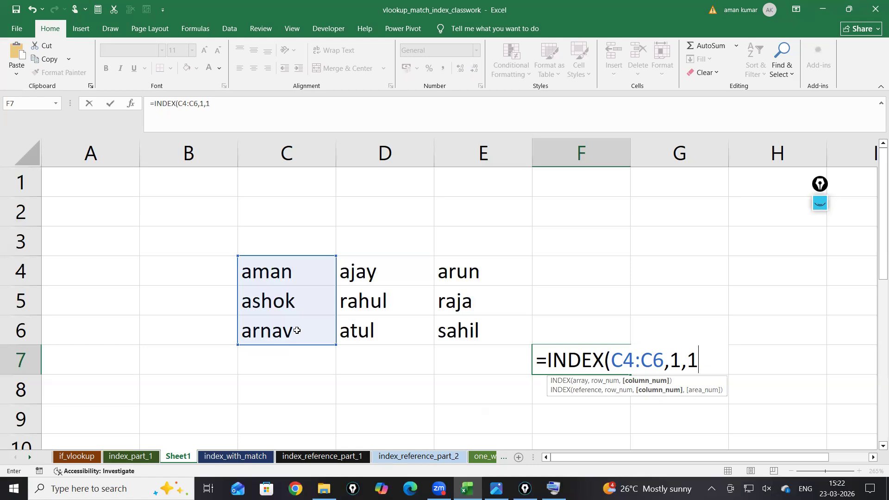
key(BackSpace)
key(BackSpace)
text())
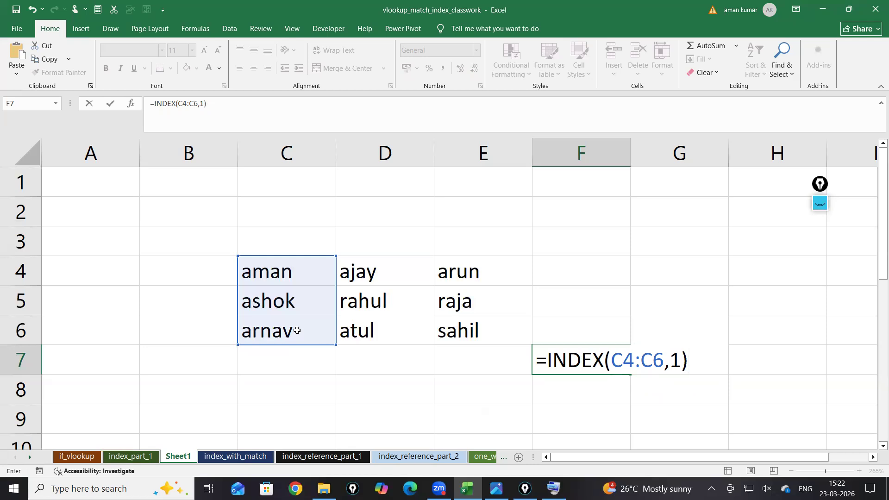
key(Return)
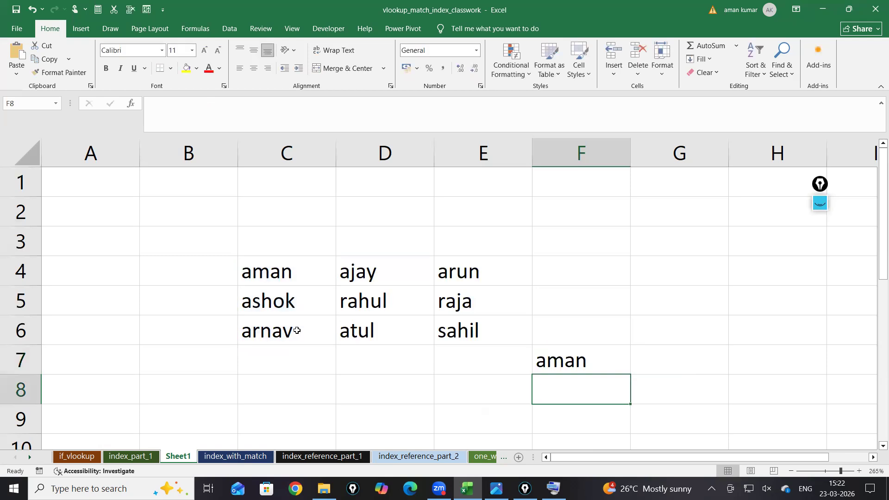
Rework the INDEX formula in F7 to cover the full grid C4:E6 with row number 1 and column number 1.
click(595, 361)
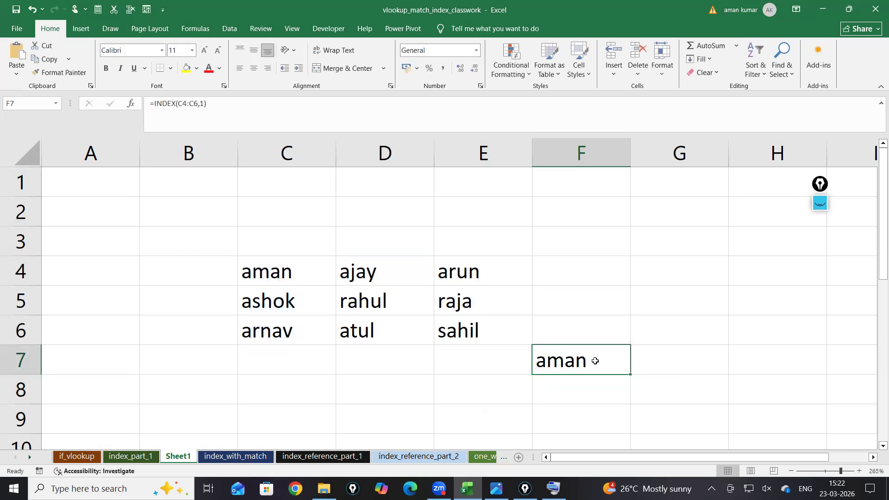
double_click(596, 361)
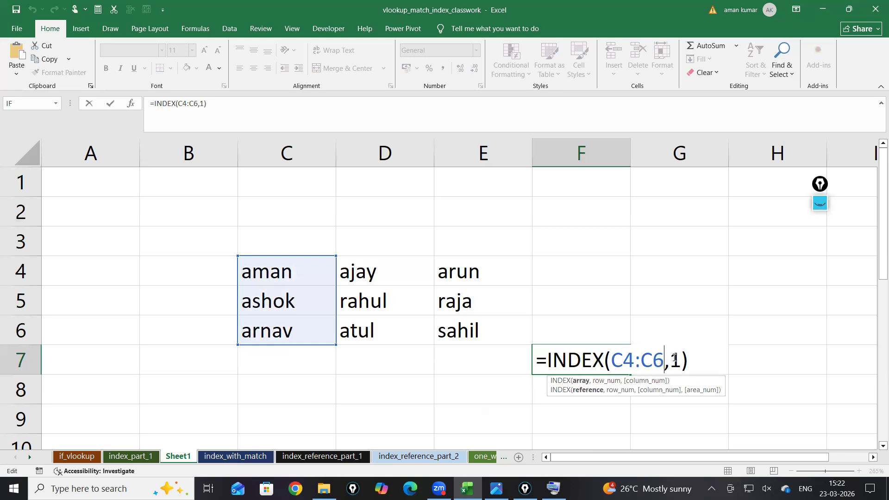
key(BackSpace)
key(BackSpace)
key(BackSpace)
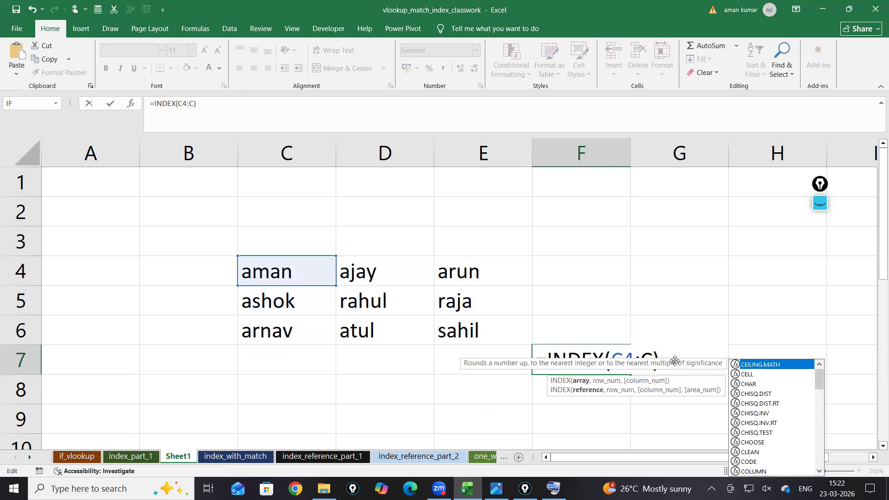
key(BackSpace)
drag(305, 273, 461, 331)
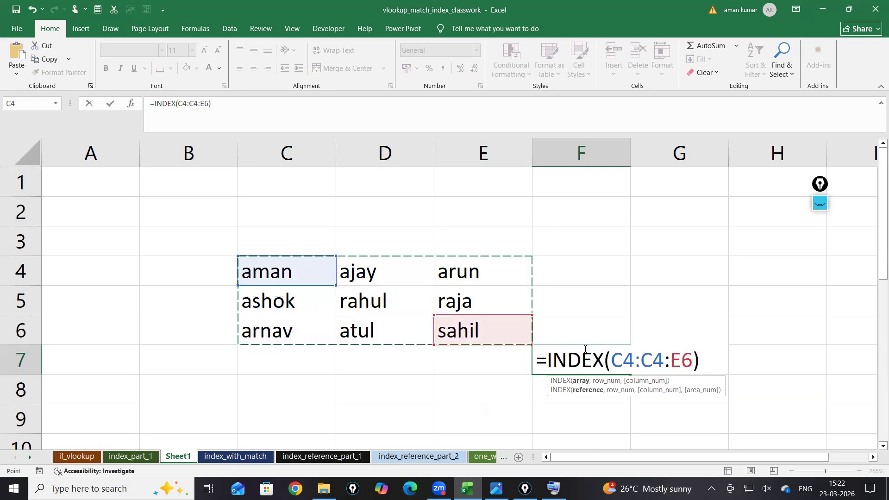
key(BackSpace)
key(BackSpace)
key(BackSpace)
key(BackSpace)
key(BackSpace)
key(BackSpace)
key(BackSpace)
key(BackSpace)
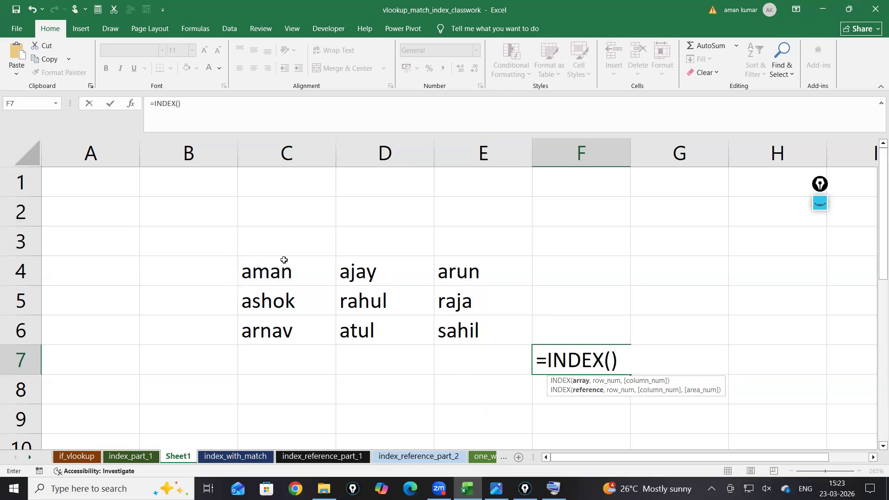
drag(284, 260, 464, 332)
text(,)
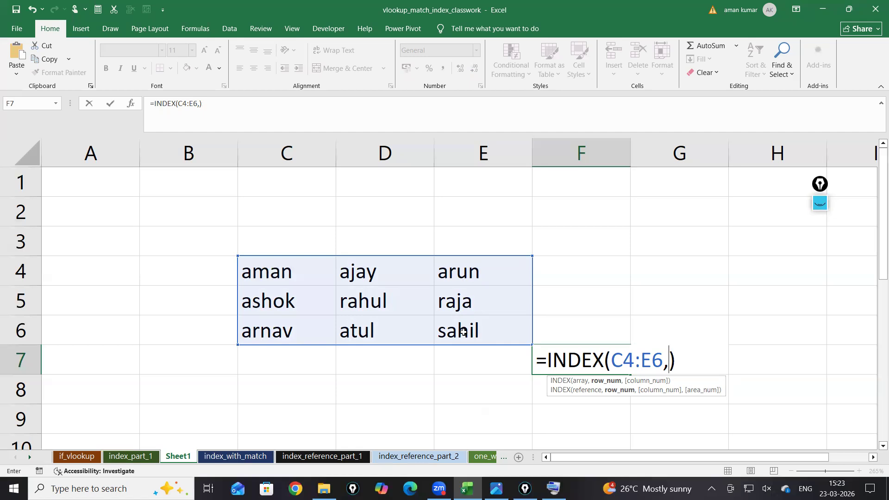
text(1,1)
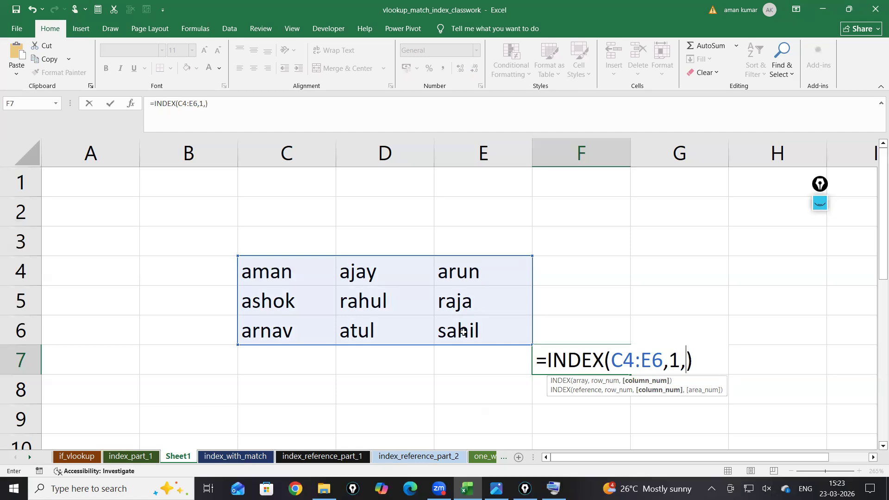
key(Return)
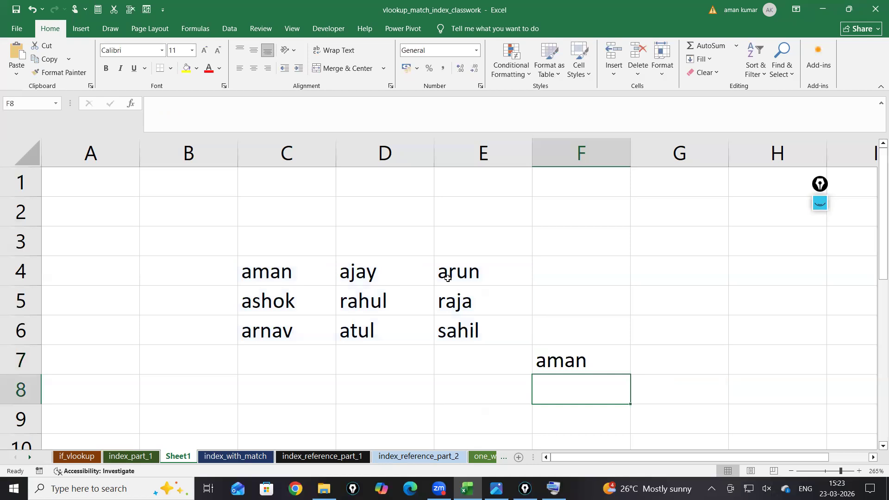
Try the full-grid INDEX formula in F7 with row number 1 and no column number.
double_click(623, 359)
key(BackSpace)
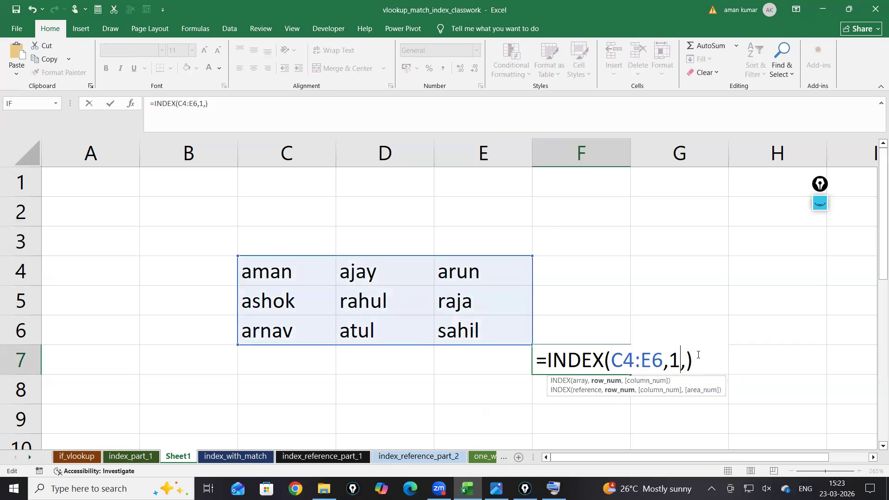
text(4)
key(Return)
Add column number 1 back to the INDEX formula in F7 so it reads =INDEX(C4:E6,1,1).
double_click(594, 354)
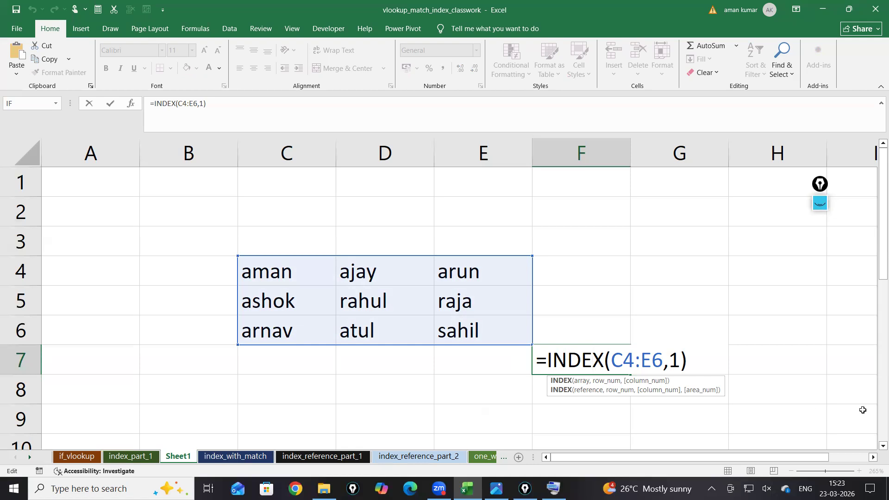
click(681, 366)
text(,1)
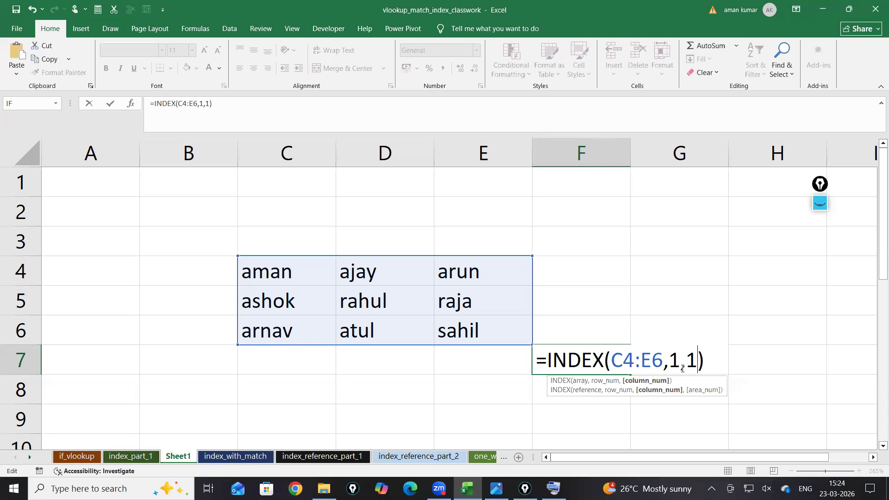
click(221, 294)
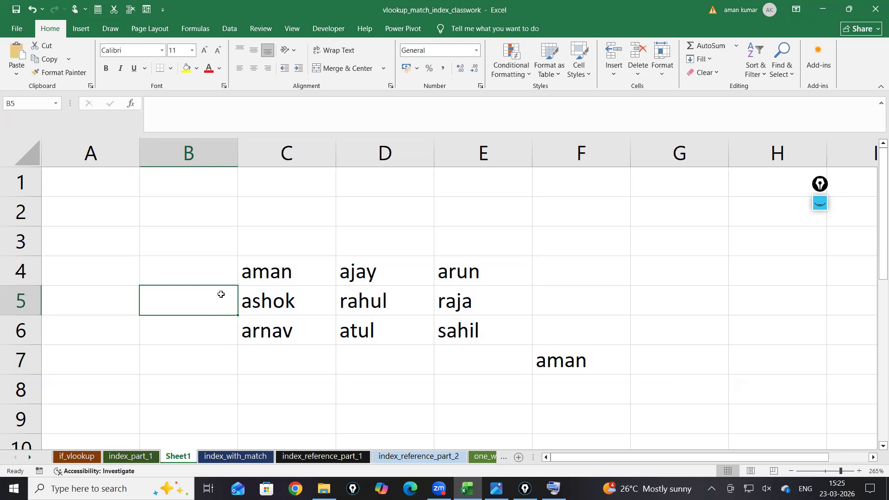
Go to the index_with_match sheet and bring the income and allowance tax table into a readable view.
click(112, 457)
click(227, 457)
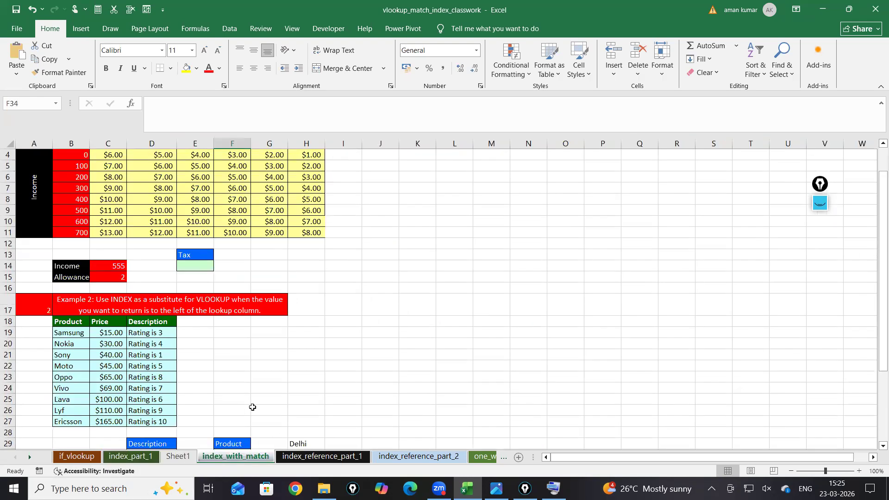
click(267, 389)
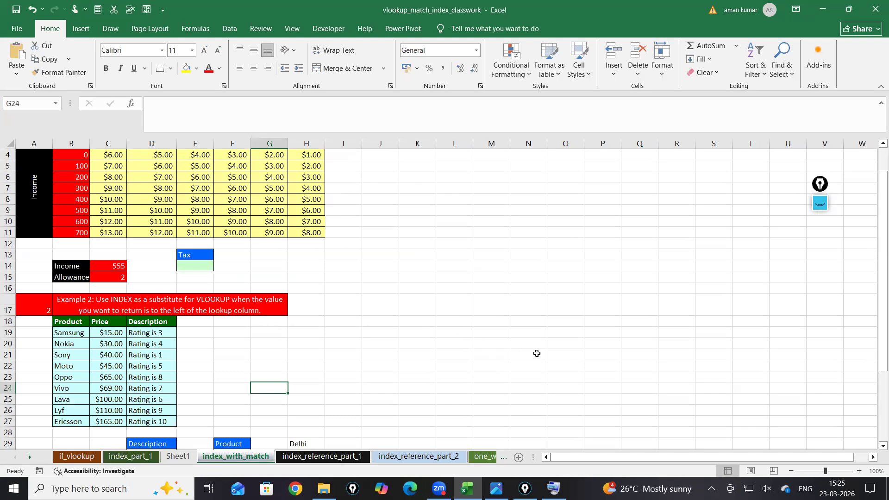
ctrl+scroll(536, 353, up, 4)
scroll(315, 406, up, 3)
scroll(314, 405, down, 2)
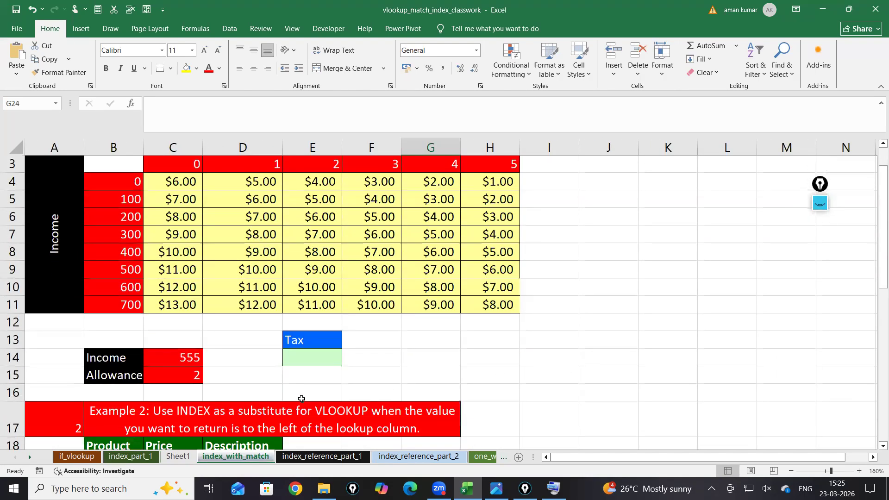
scroll(517, 372, down, 1)
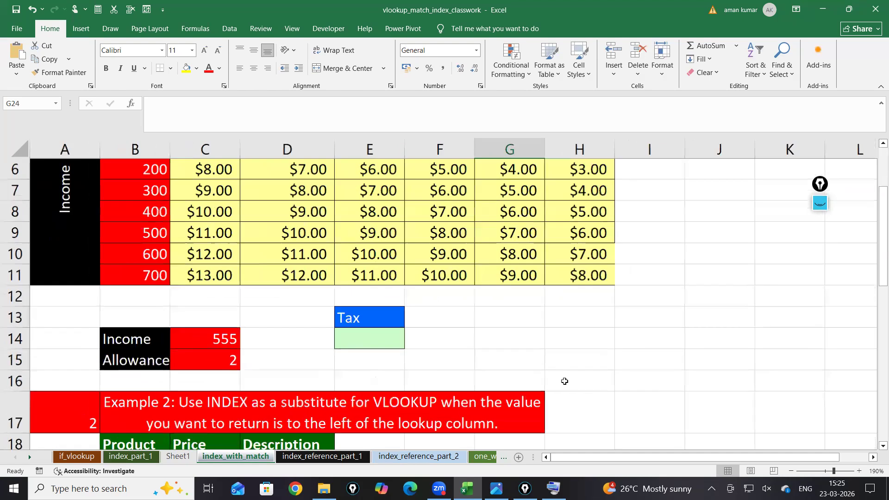
ctrl+scroll(566, 381, up, 2)
scroll(566, 381, up, 1)
Set the Income value in C14 to 500.
click(211, 404)
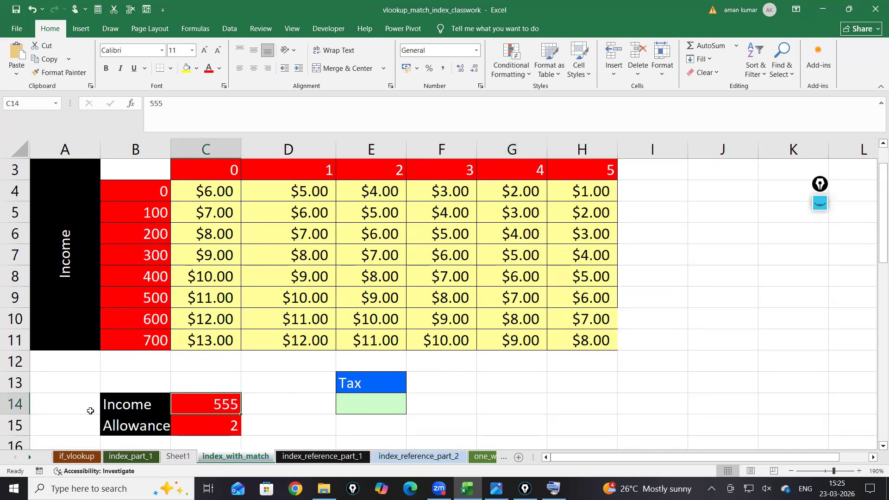
double_click(206, 408)
drag(209, 405, 248, 403)
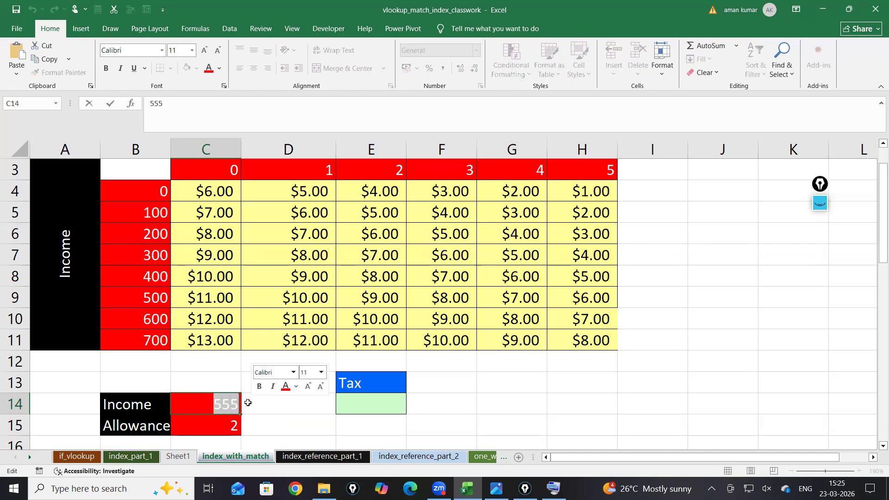
text(500)
key(ctrl+Return)
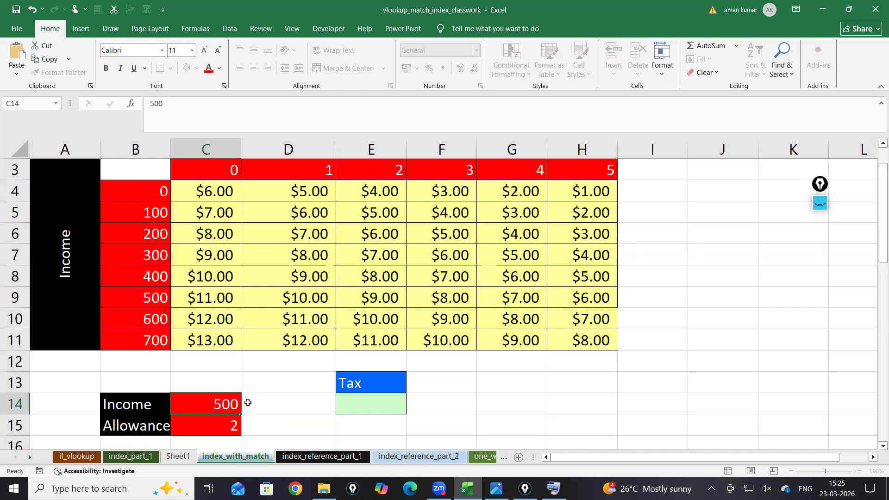
click(358, 401)
click(501, 408)
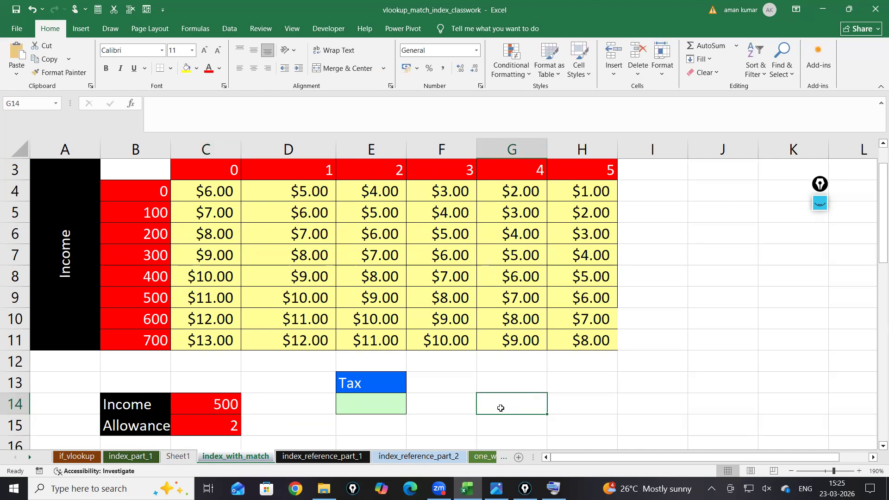
Compare the Income and Allowance inputs in C14 and C15 with the income column B4:B11 and the allowance headings in row 3.
click(194, 404)
drag(139, 191, 159, 334)
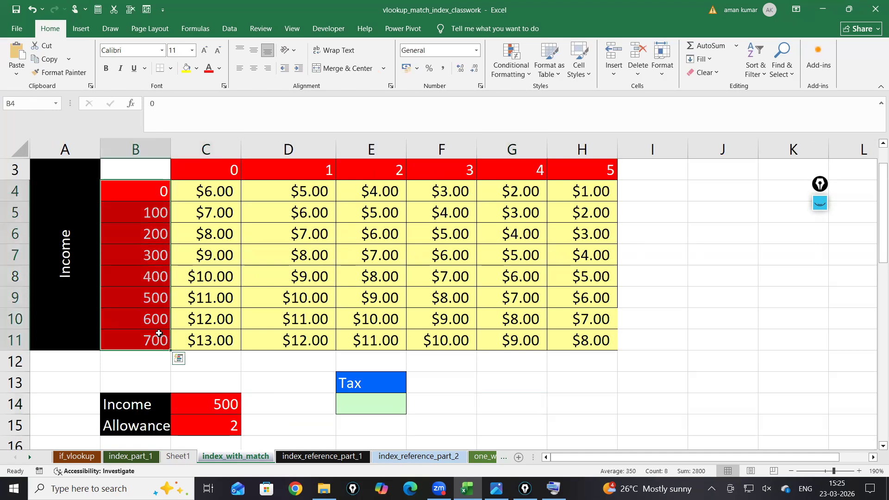
click(181, 424)
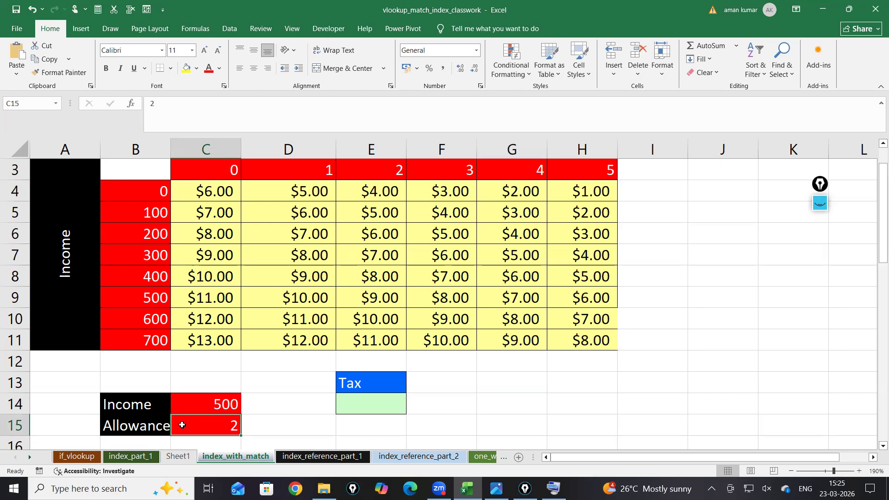
drag(232, 171, 601, 184)
click(206, 405)
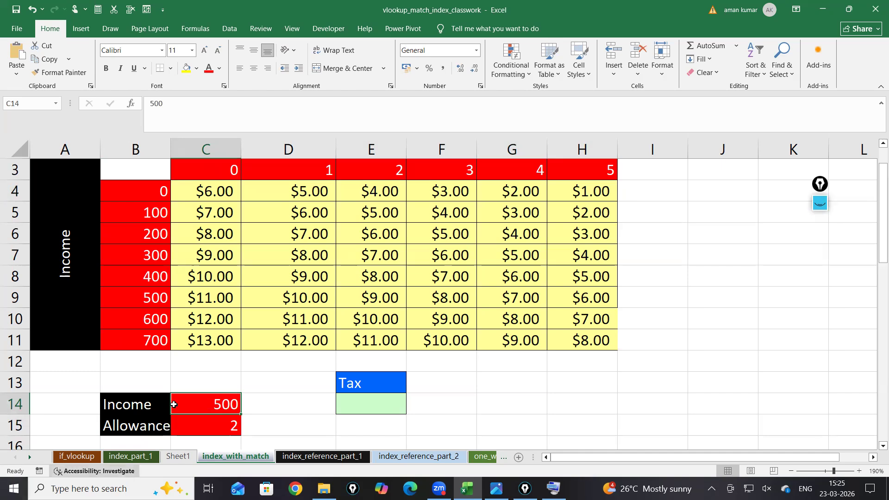
Enter 9 as the Tax value in E14.
click(396, 384)
click(391, 401)
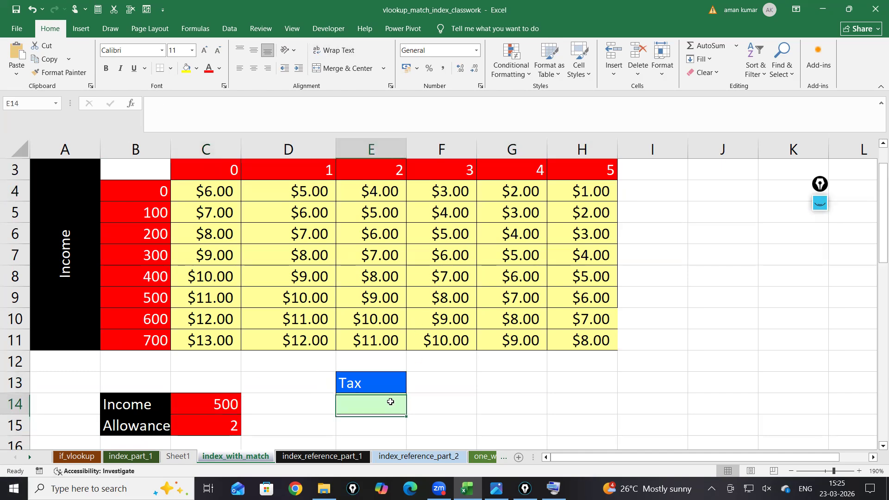
click(435, 402)
click(507, 399)
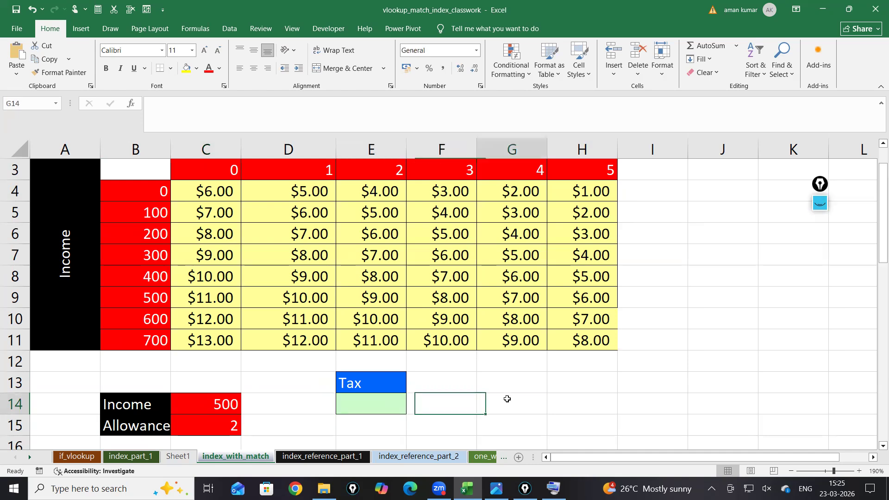
click(392, 404)
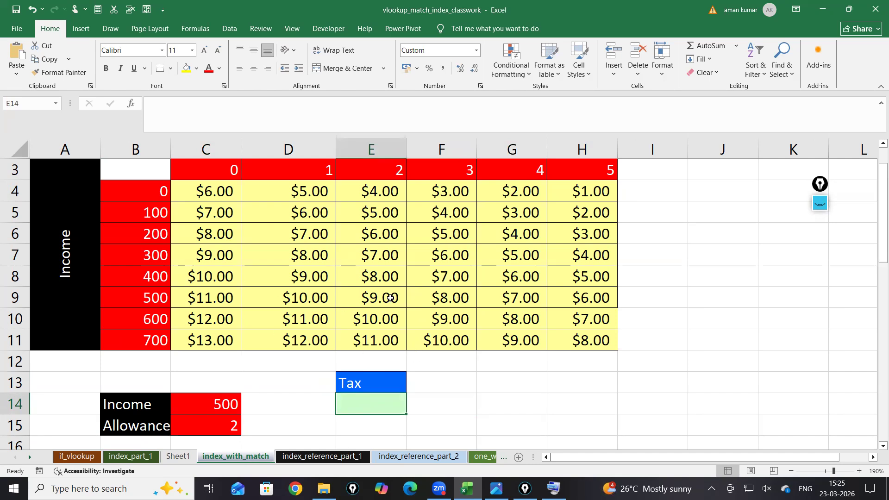
click(370, 302)
click(401, 409)
text(8)
key(BackSpace)
text(9)
key(Return)
click(436, 406)
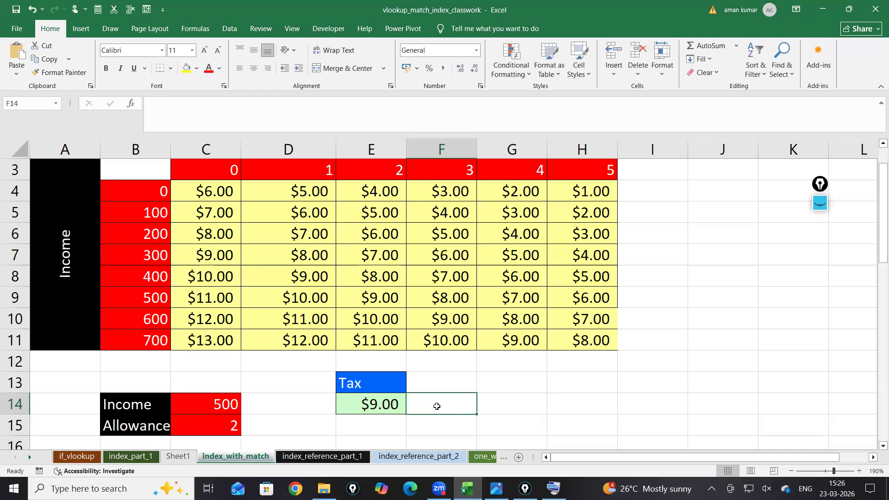
click(513, 386)
click(531, 395)
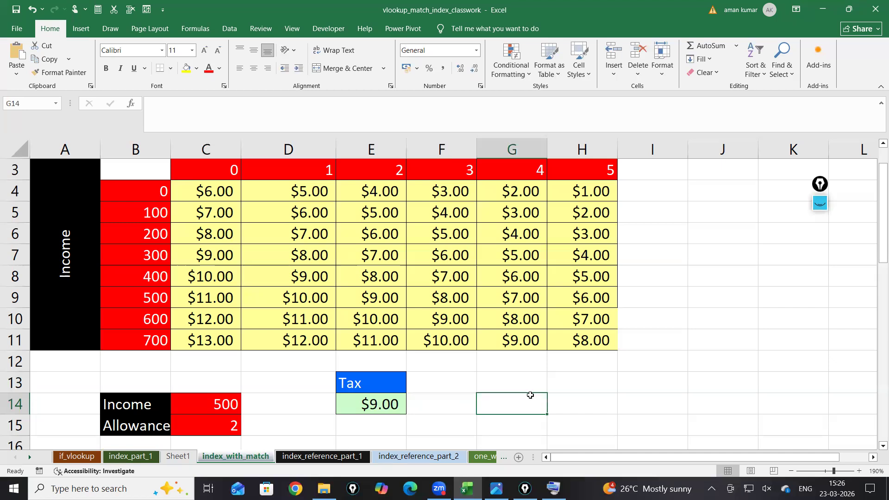
text(-in)
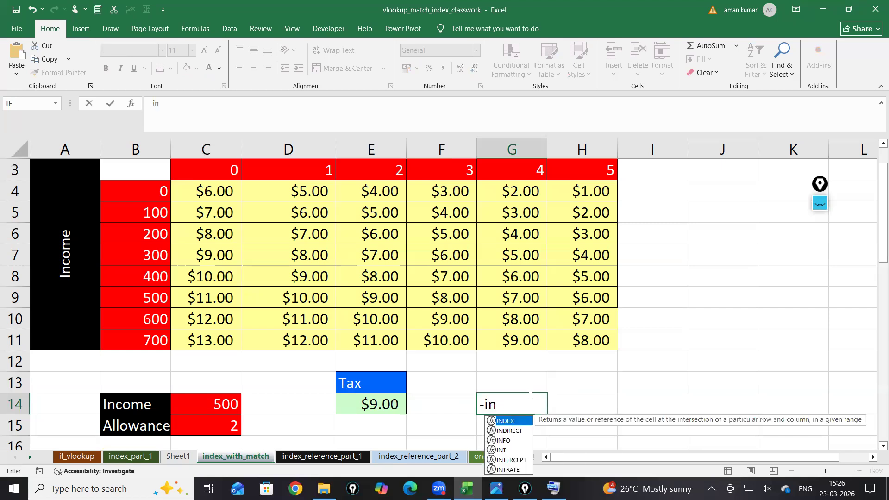
key(Tab)
key(Left)
key(Left)
key(Left)
key(BackSpace)
key(BackSpace)
key(BackSpace)
key(BackSpace)
key(BackSpace)
key(BackSpace)
key(BackSpace)
key(BackSpace)
key(BackSpace)
key(BackSpace)
Start an INDEX formula in G14, try B3:H11 as its array, and remove that range.
text(=in)
key(Tab)
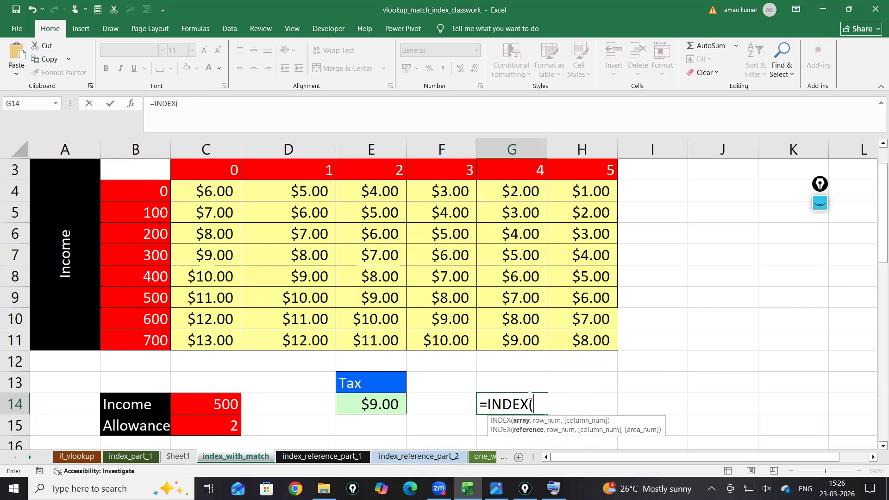
drag(136, 171, 594, 337)
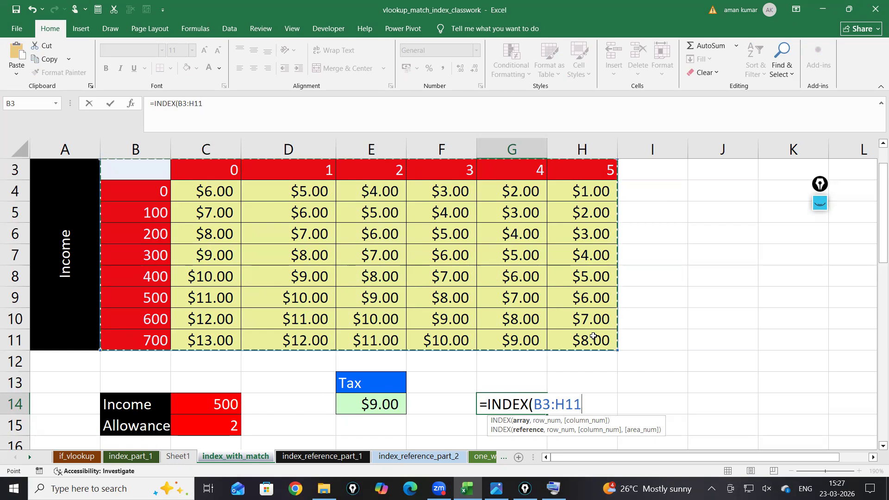
key(BackSpace)
key(BackSpace)
key(BackSpace)
key(BackSpace)
key(BackSpace)
key(BackSpace)
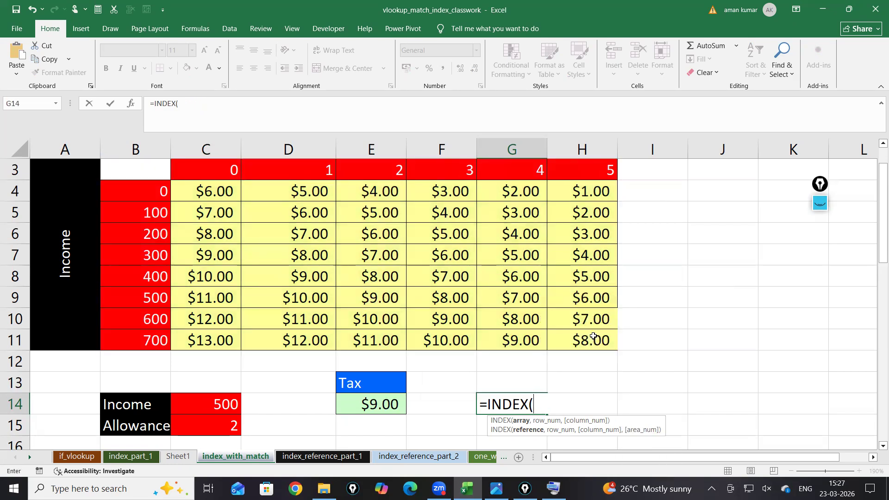
Complete the G14 formula with the income 500 row as its array, as =INDEX(C9:H9,1,3).
drag(204, 192, 599, 337)
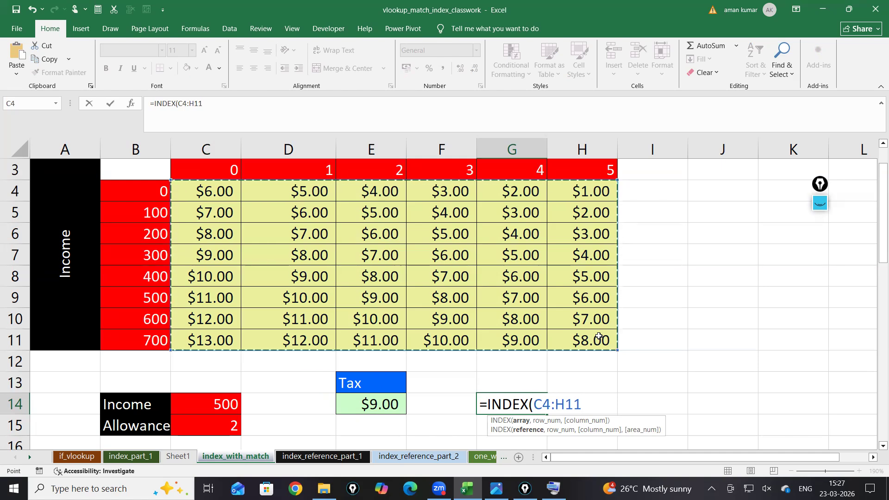
click(211, 256)
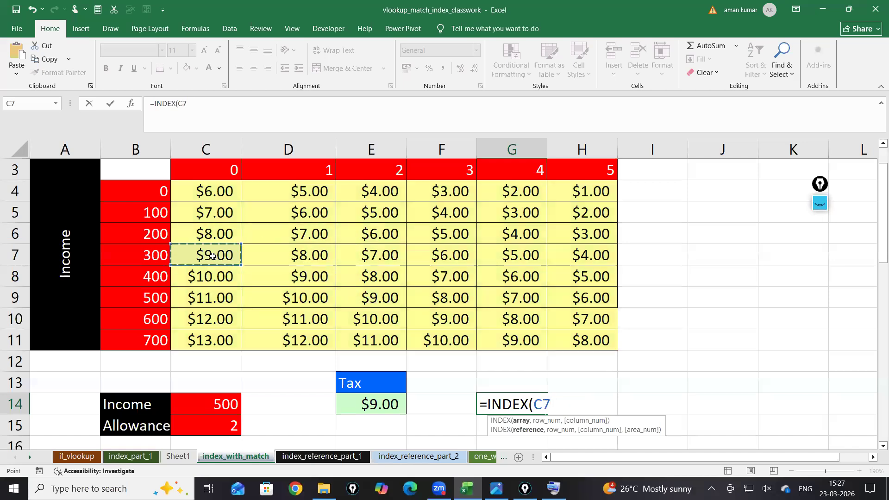
click(204, 281)
click(204, 295)
drag(204, 294, 584, 302)
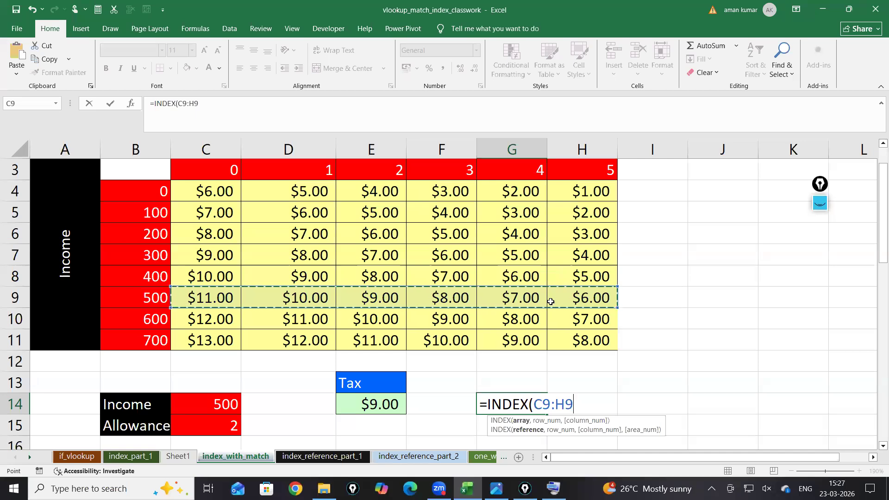
text(,)
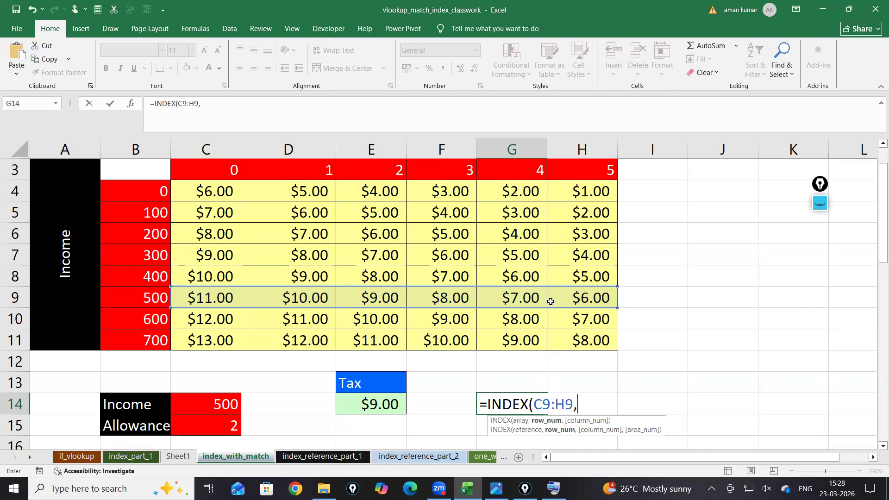
text(1,)
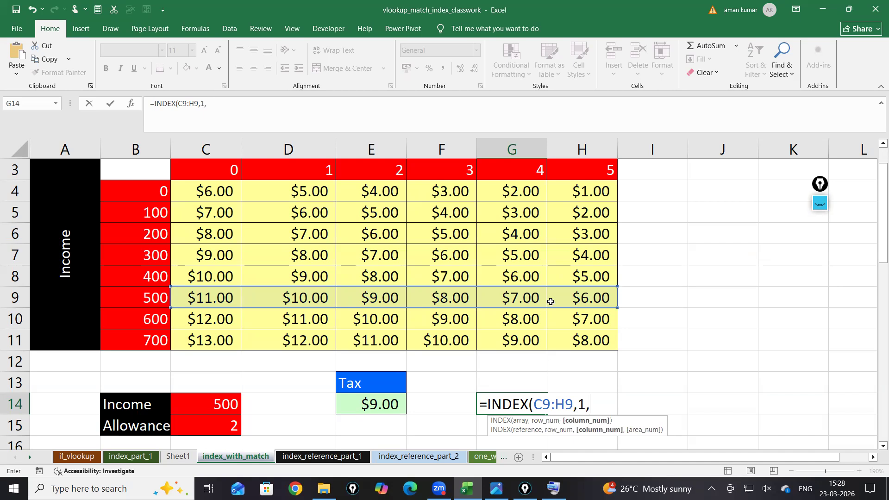
text(3))
key(Return)
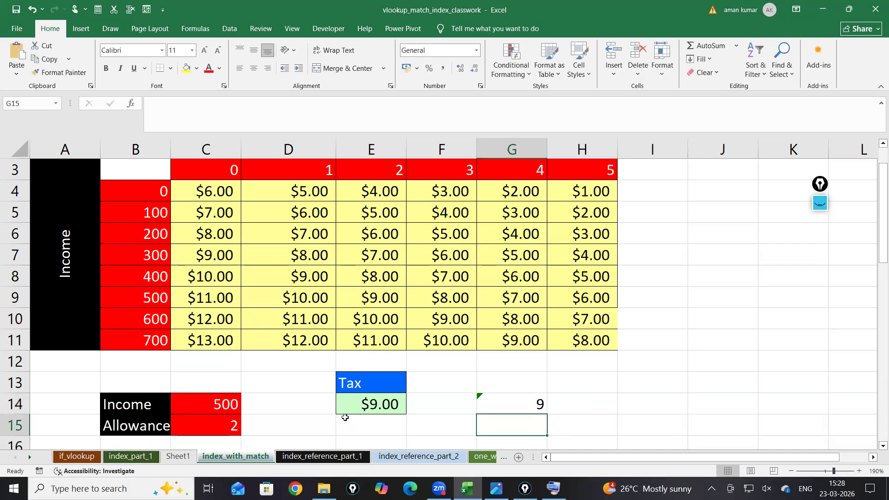
Clear the INDEX formula from G14 and the Tax value from E14.
double_click(509, 409)
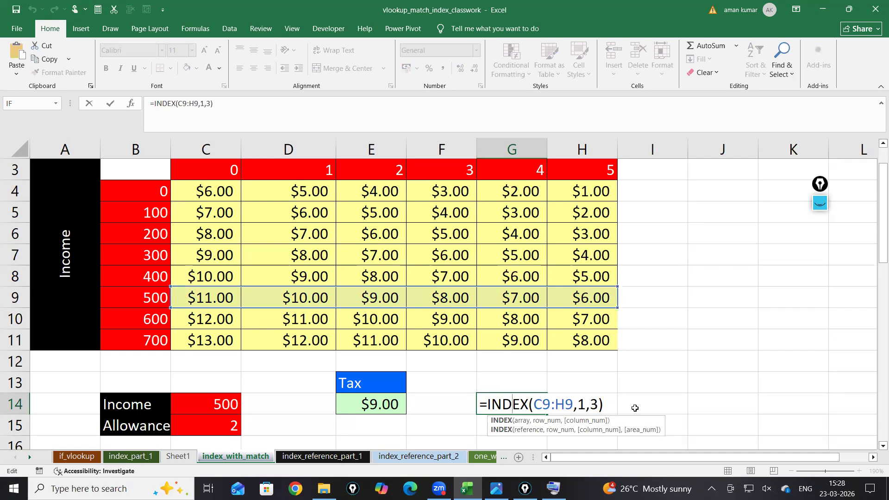
click(605, 412)
key(BackSpace)
key(BackSpace)
key(BackSpace)
key(BackSpace)
key(BackSpace)
key(BackSpace)
key(BackSpace)
key(BackSpace)
key(BackSpace)
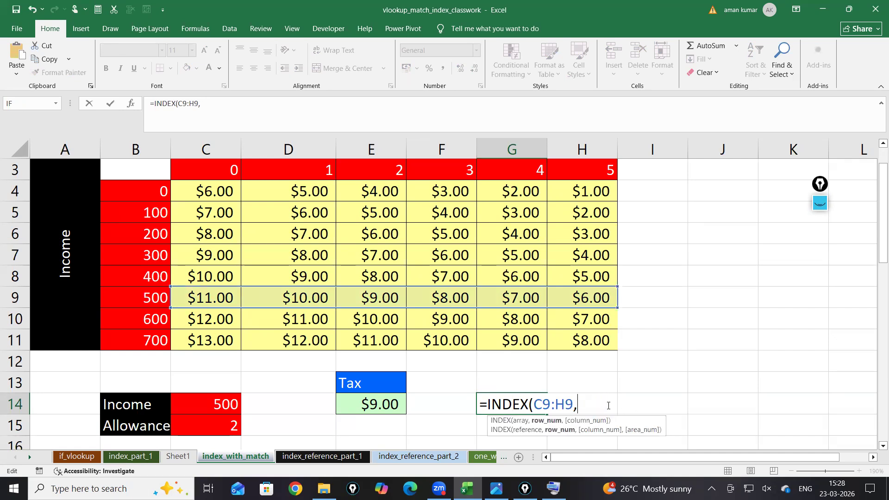
key(BackSpace)
key(BackSpace)
key(BackSpace)
key(BackSpace)
key(BackSpace)
key(BackSpace)
key(BackSpace)
key(BackSpace)
click(390, 402)
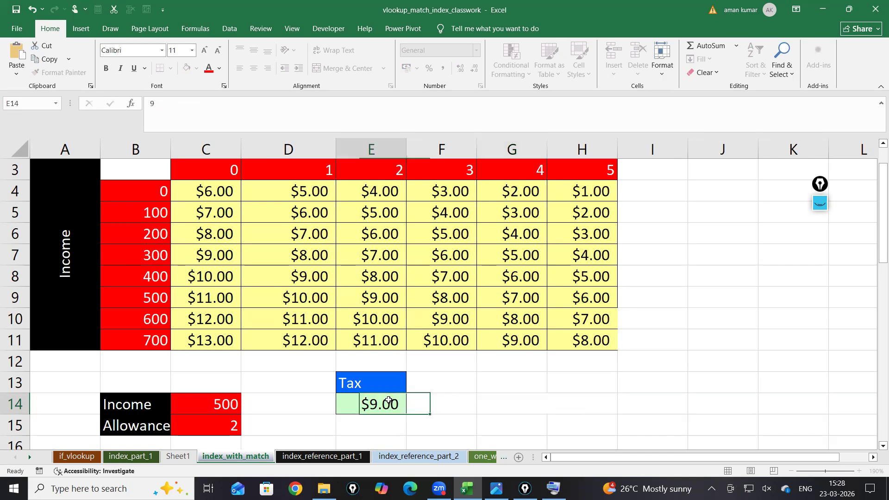
key(BackSpace)
Start an INDEX formula in G13 with the tax grid C4:H11 as its array.
click(498, 394)
click(508, 389)
click(500, 401)
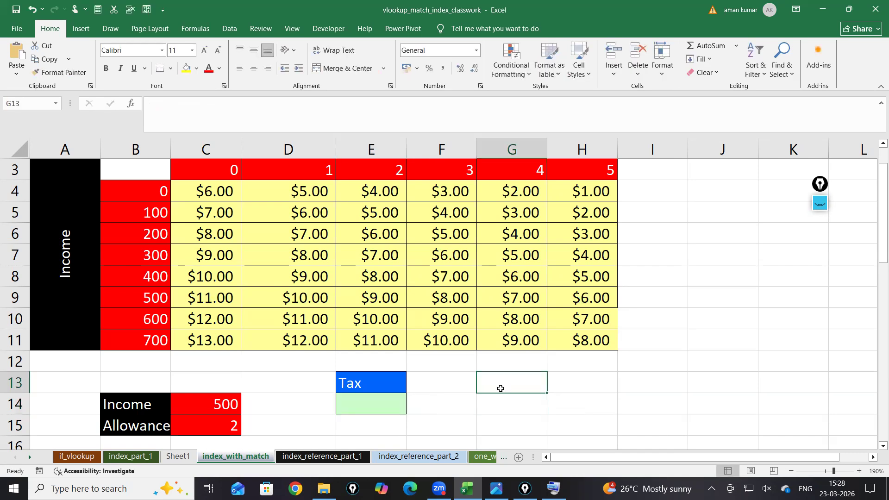
text(=in)
key(Tab)
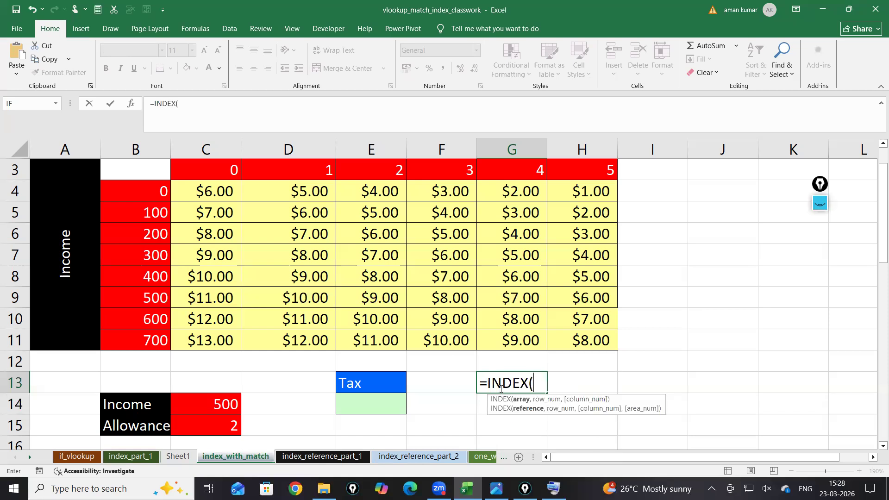
drag(192, 195, 556, 343)
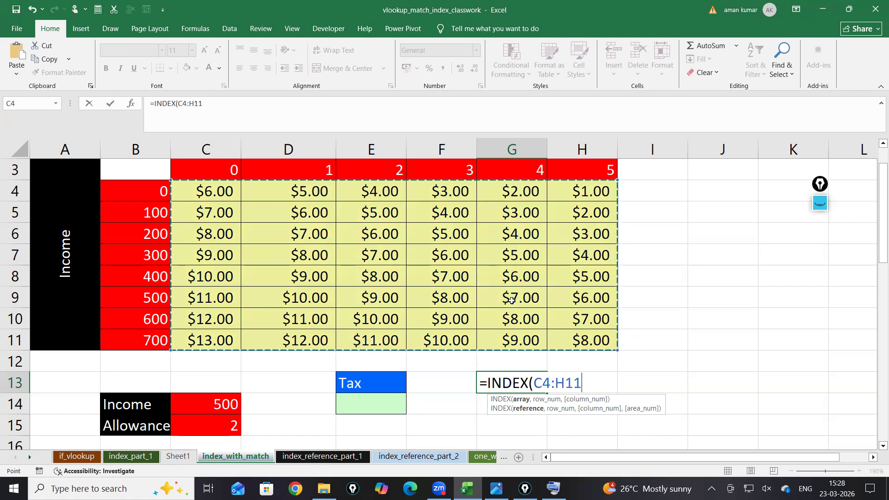
text(,)
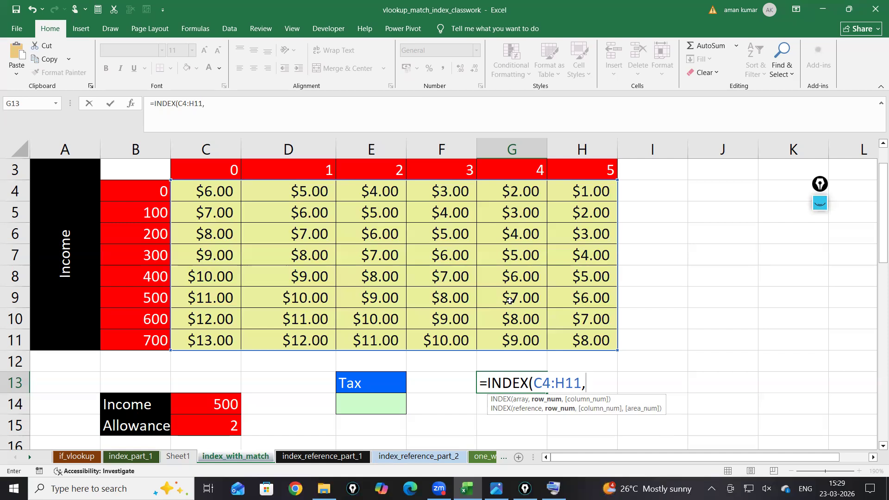
Add MATCH(C14,B4:B11,0) as the row number of the INDEX formula in G13.
text(matc)
key(Tab)
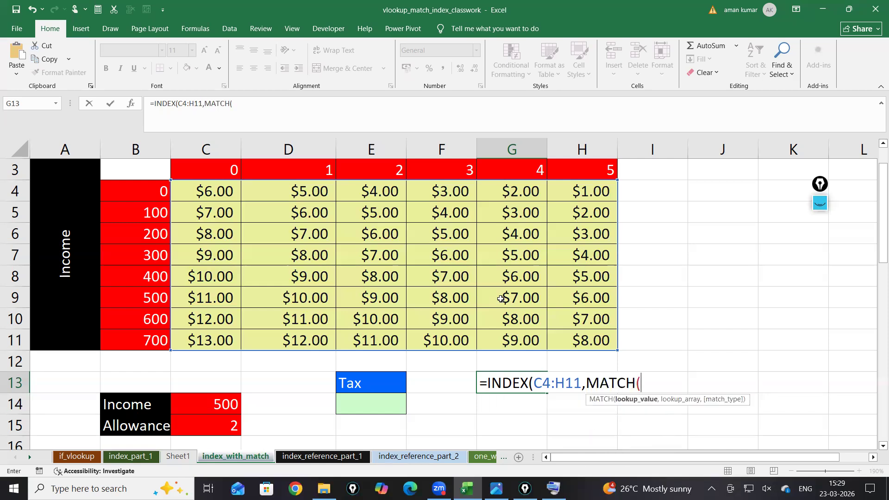
click(172, 407)
text(,)
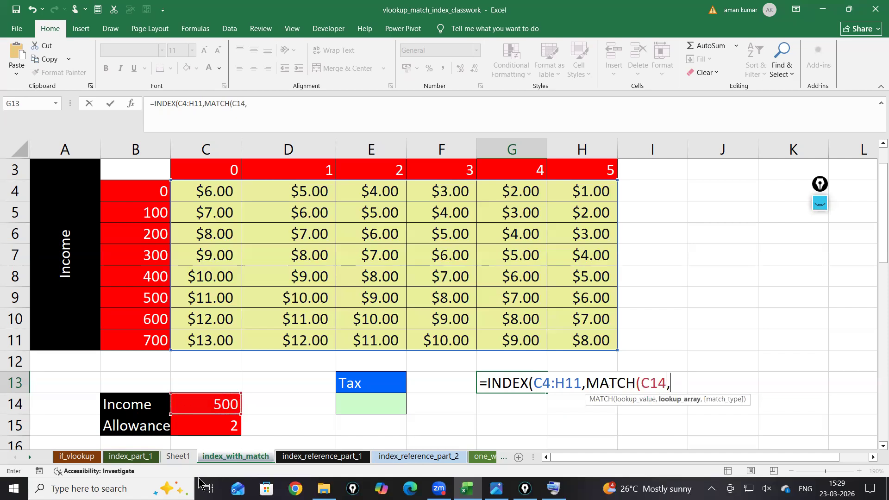
drag(151, 192, 140, 341)
text(,)
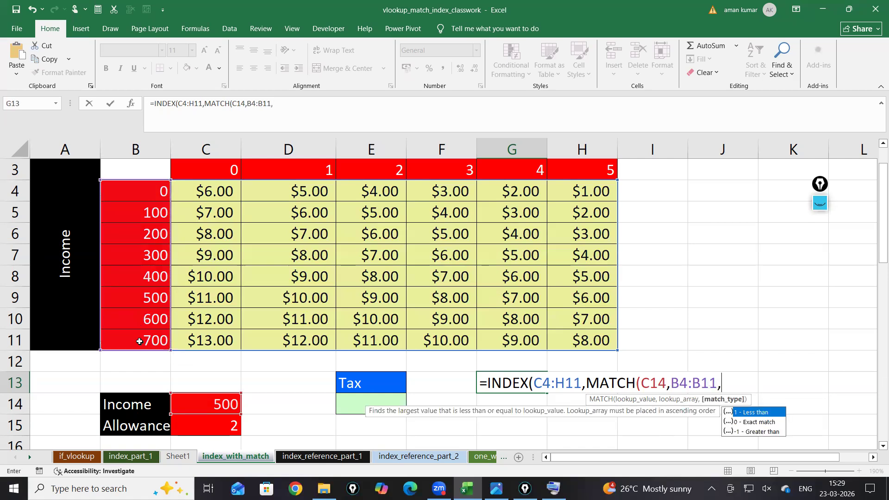
text(0)
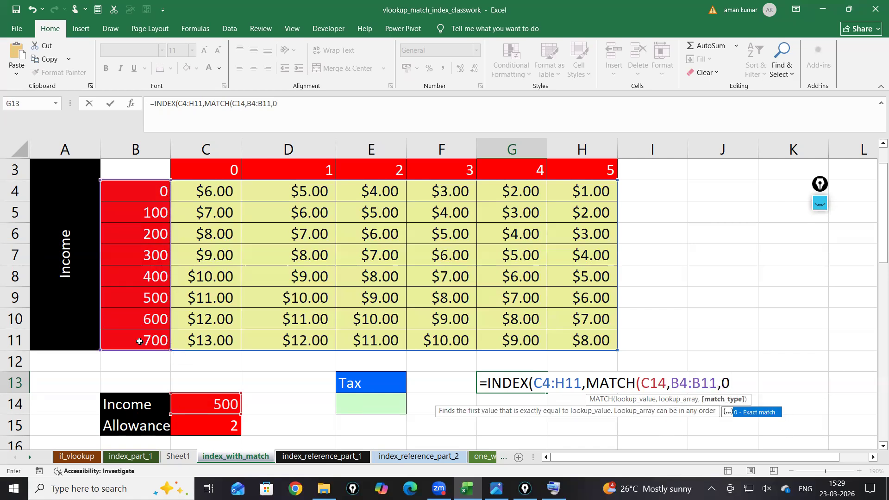
text(,)
key(BackSpace)
text())
Add MATCH(C15,$C$3:$H$3,0) as the column number and enter the INDEX formula in G13.
text(,ma)
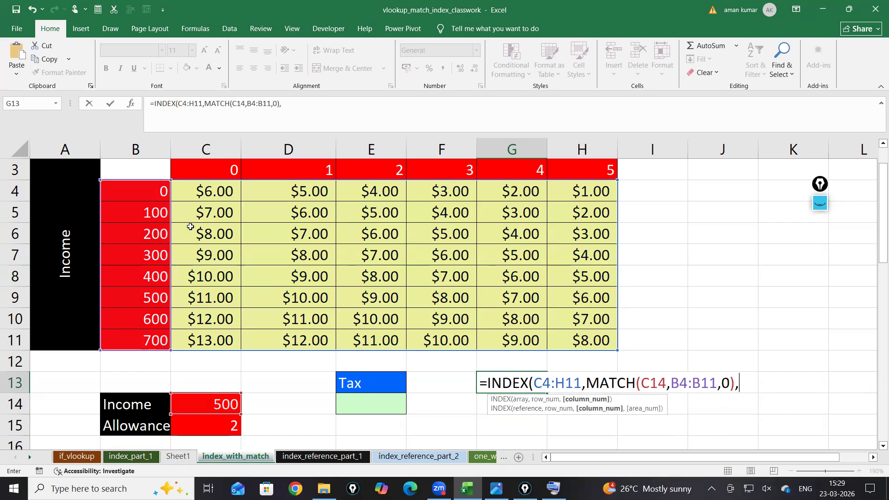
key(Tab)
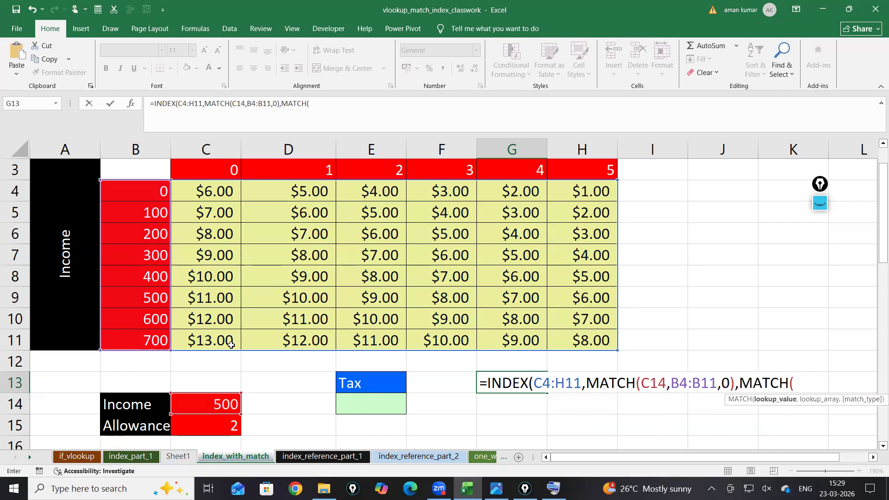
click(216, 428)
text(,)
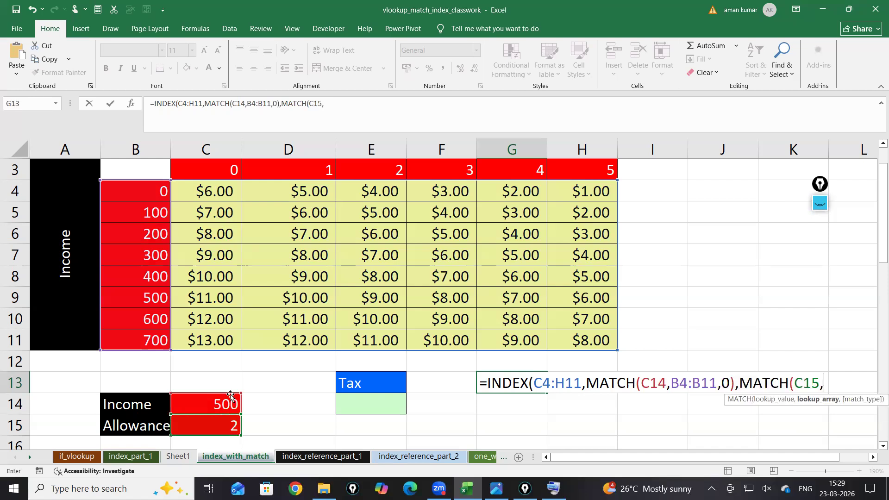
drag(222, 170, 598, 171)
key(F4)
text(,)
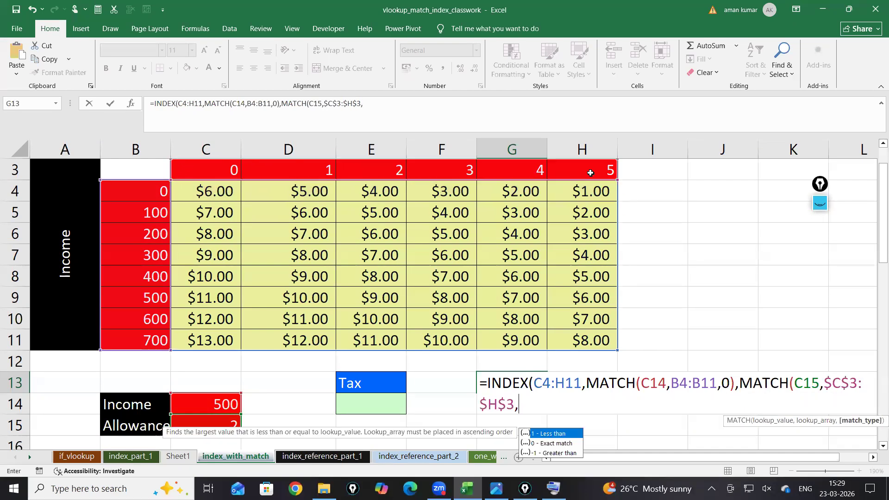
text(0))
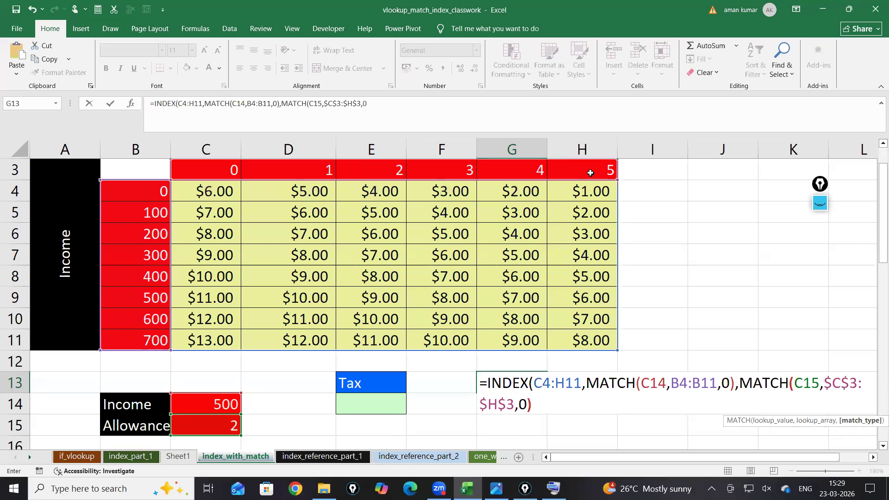
key(Return)
key(Return)
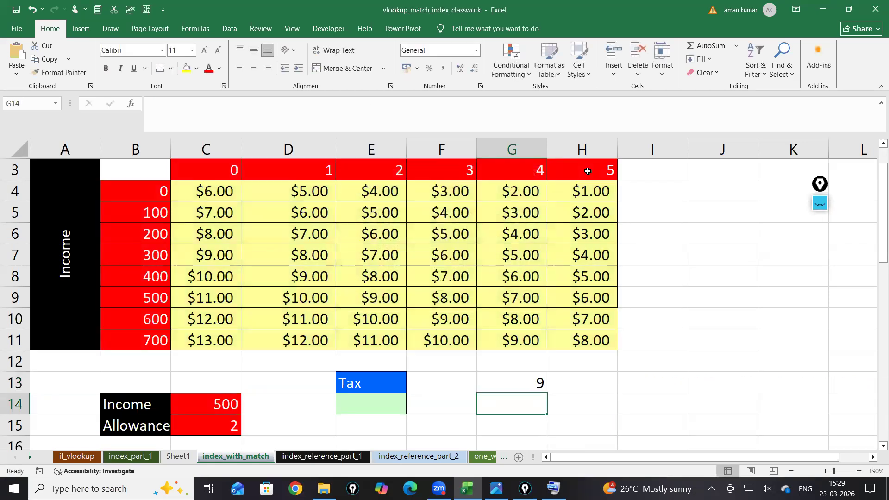
Make the first MATCH's references in the G13 formula absolute as $C$14 and $B$4:$B$11.
double_click(538, 380)
double_click(690, 384)
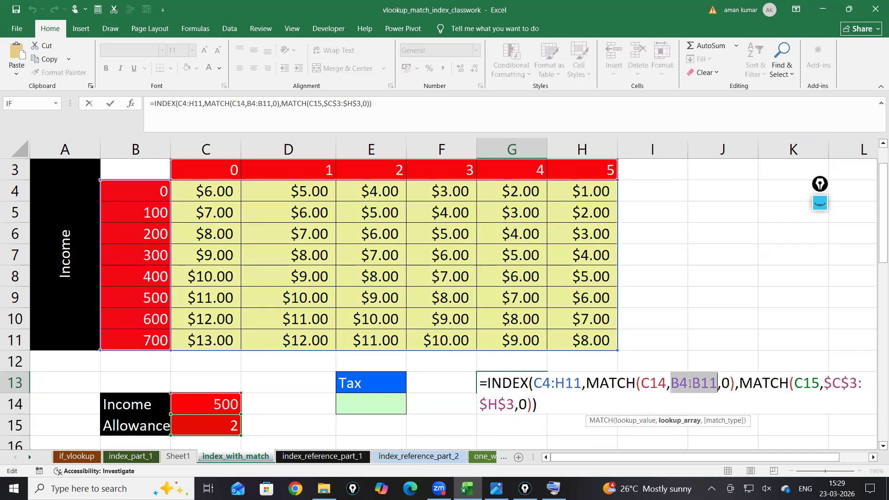
key(F4)
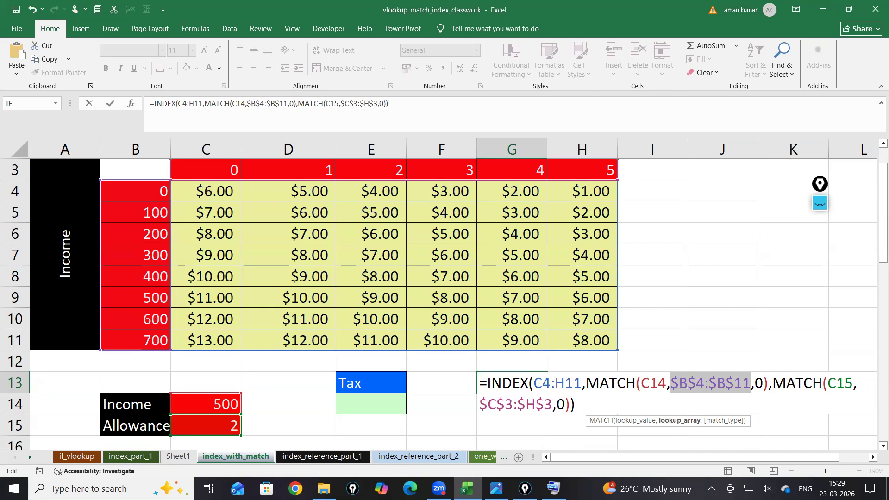
double_click(652, 383)
key(F4)
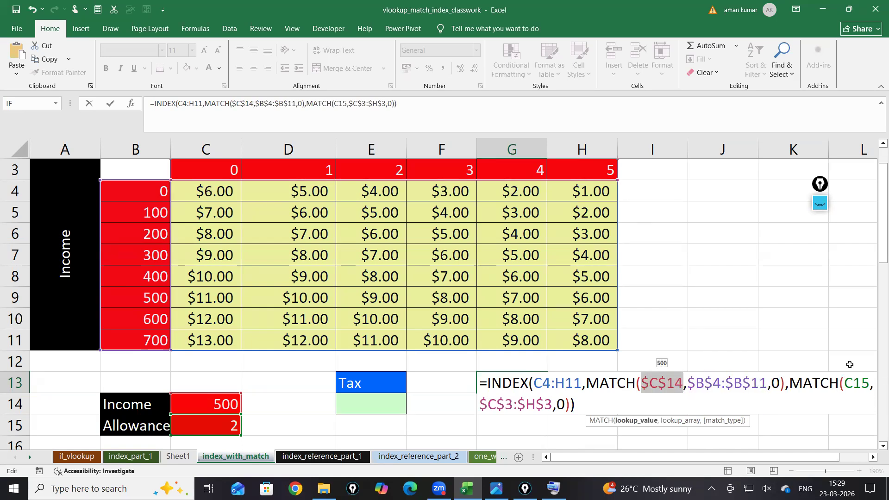
Make C15 and the array C4:H11 absolute in the G13 formula as $C$15 and $C$4:$H$11, and enter it.
key(F5)
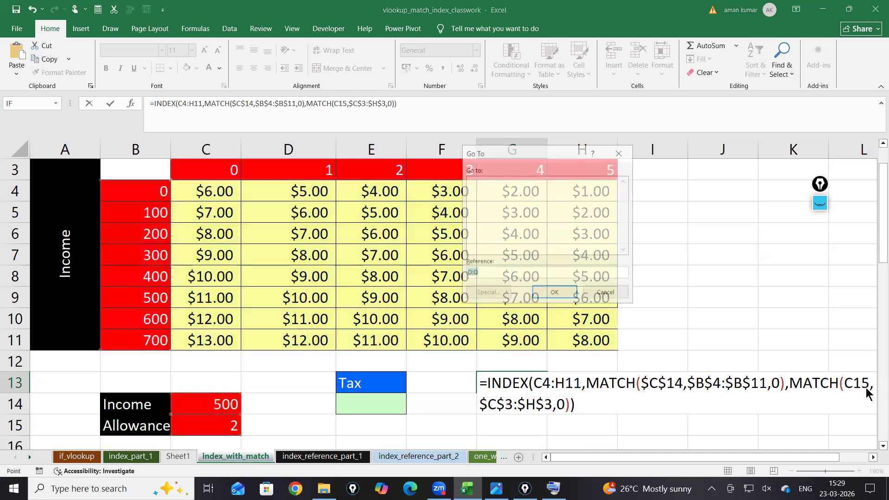
click(606, 294)
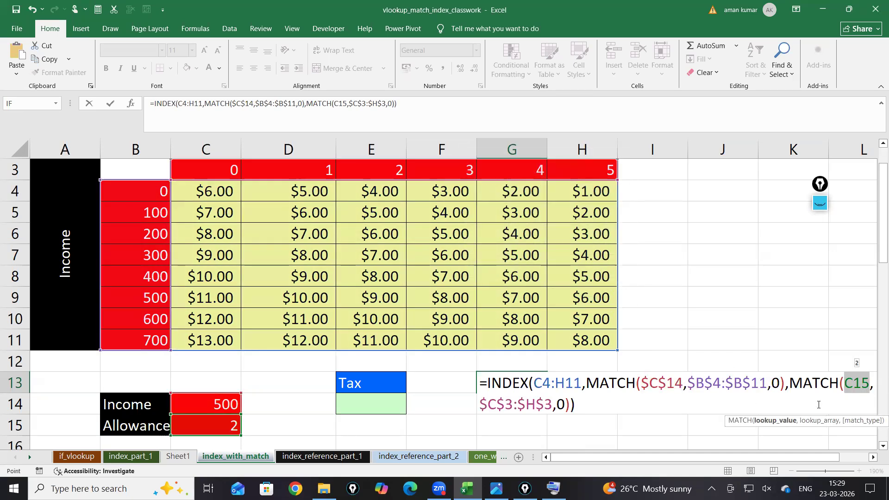
key(F4)
click(654, 401)
drag(535, 382, 582, 382)
key(F4)
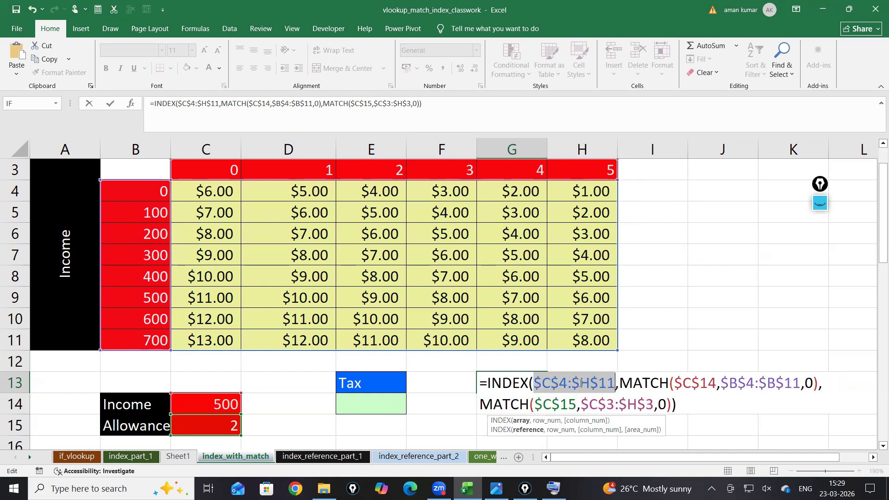
key(Return)
Enlarge the view and examine the absolute references of the INDEX formula in G13.
ctrl+scroll(616, 422, up, 4)
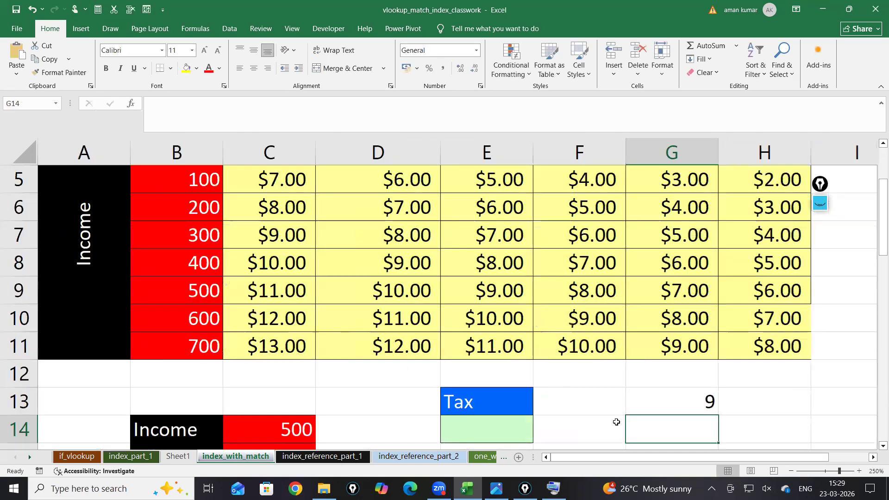
drag(724, 457, 857, 459)
double_click(608, 402)
scroll(632, 384, down, 2)
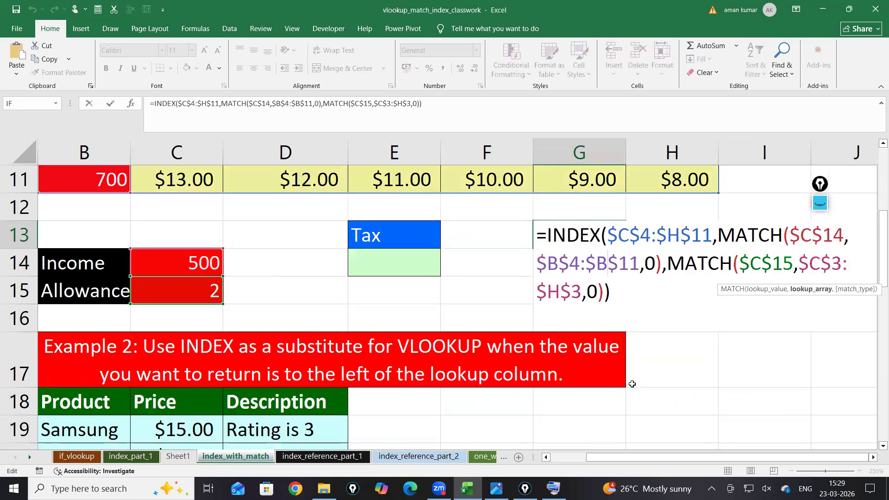
click(821, 184)
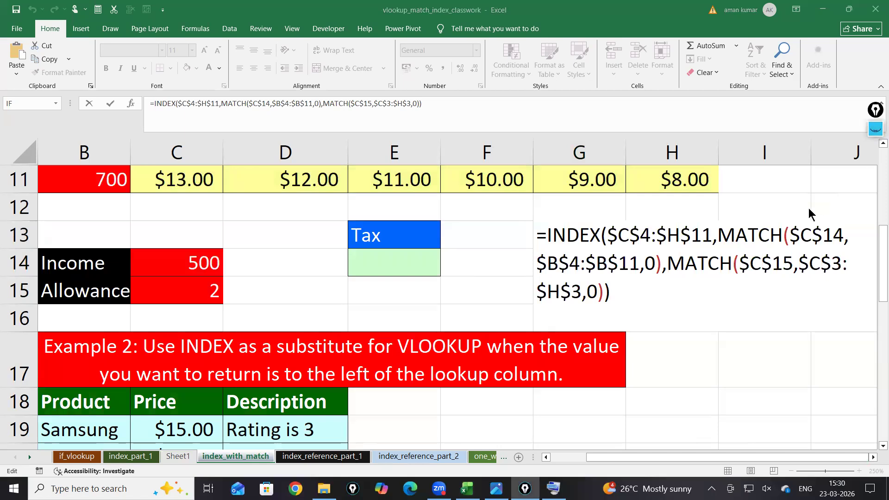
key(Return)
Move the INDEX formula from G13 to the Tax result cell E14.
scroll(578, 301, down, 1)
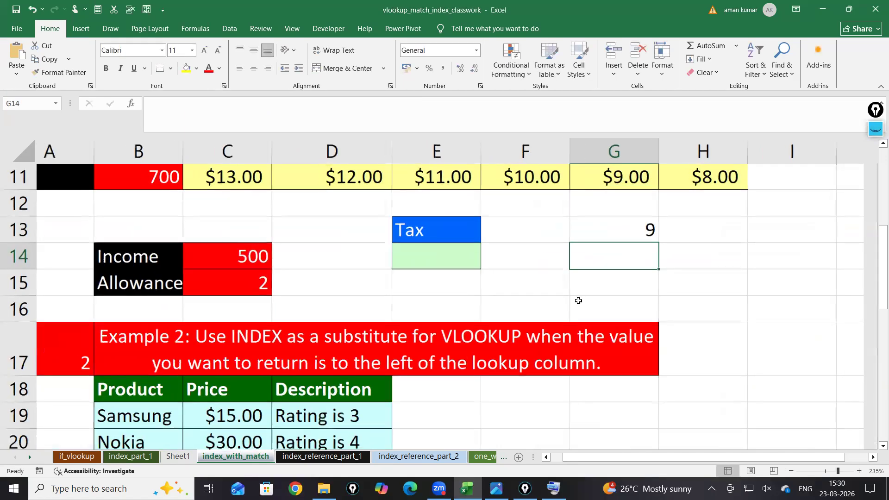
scroll(579, 301, down, 2)
click(574, 245)
key(ctrl+c)
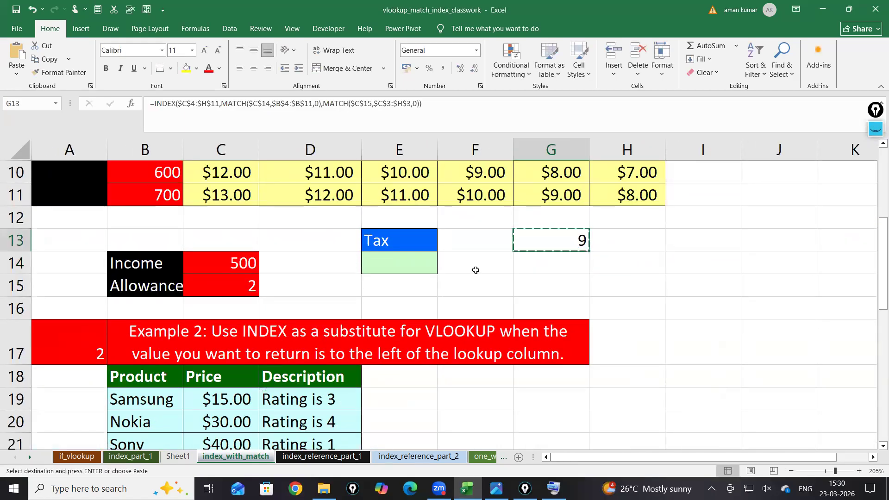
click(427, 270)
key(ctrl+v)
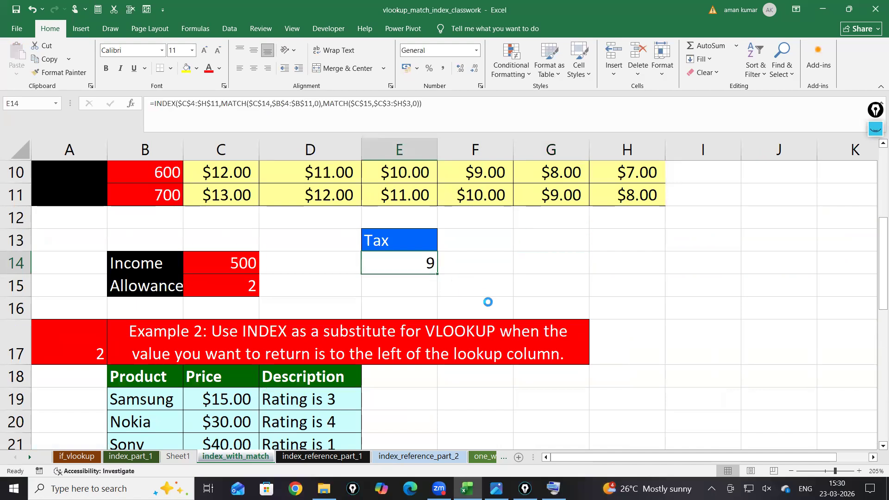
Examine the moved INDEX formula in E14 and leave it unchanged.
scroll(487, 302, up, 3)
scroll(535, 321, down, 2)
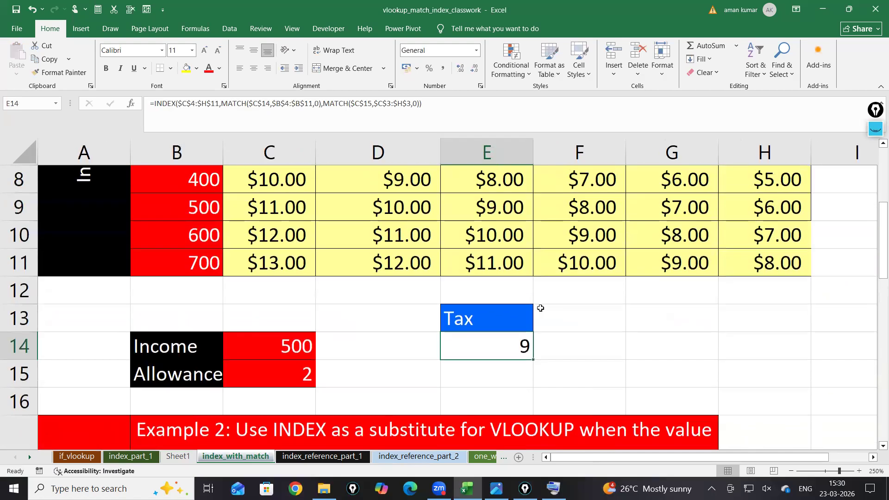
double_click(484, 321)
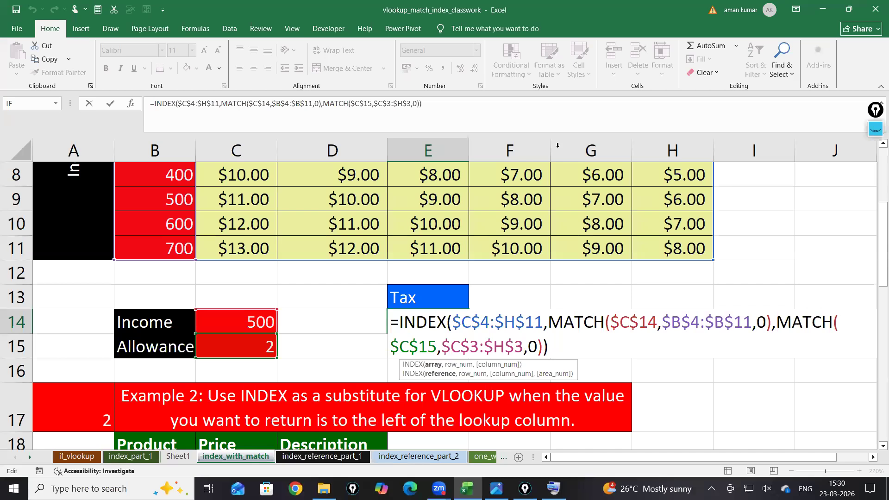
click(665, 368)
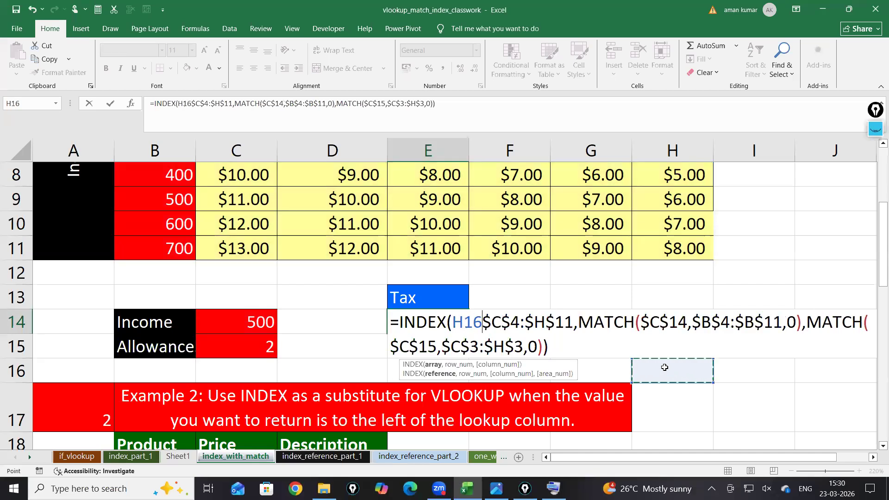
key(Escape)
Enlarge the sheet and reopen the E14 formula to examine its INDEX and MATCH arguments.
scroll(644, 371, up, 1)
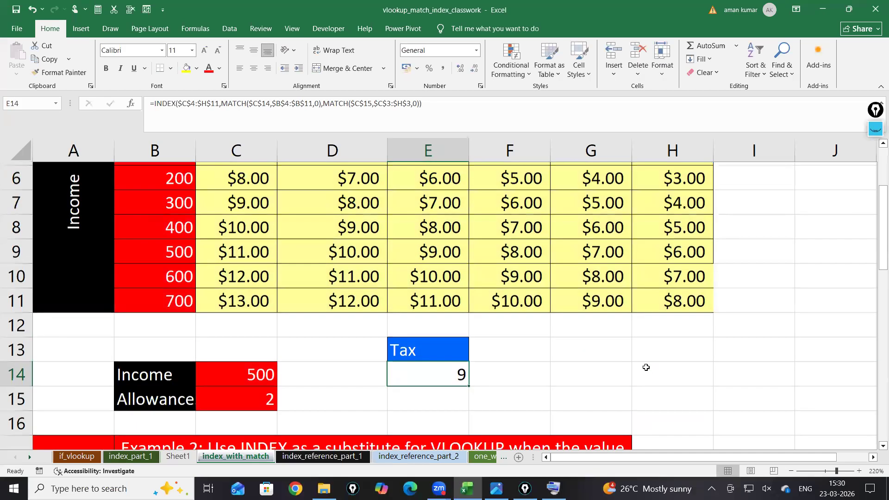
ctrl+scroll(618, 362, up, 2)
scroll(604, 409, down, 5)
scroll(584, 377, up, 3)
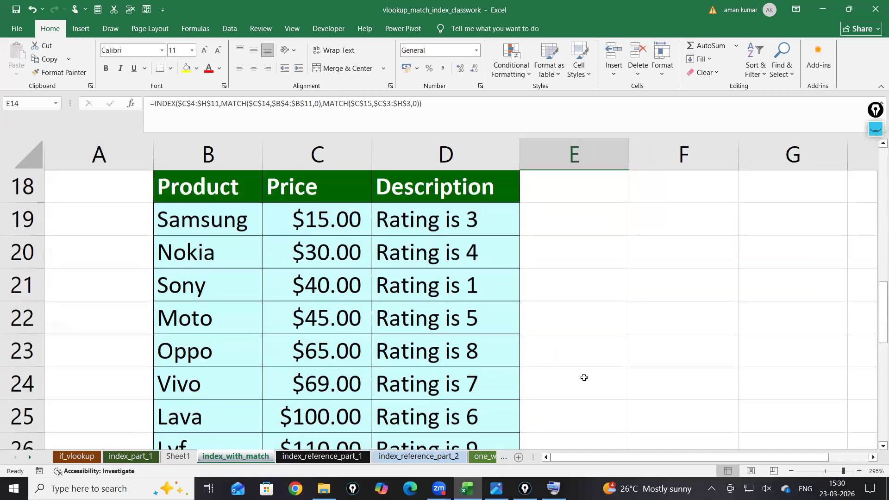
ctrl+scroll(594, 359, up, 3)
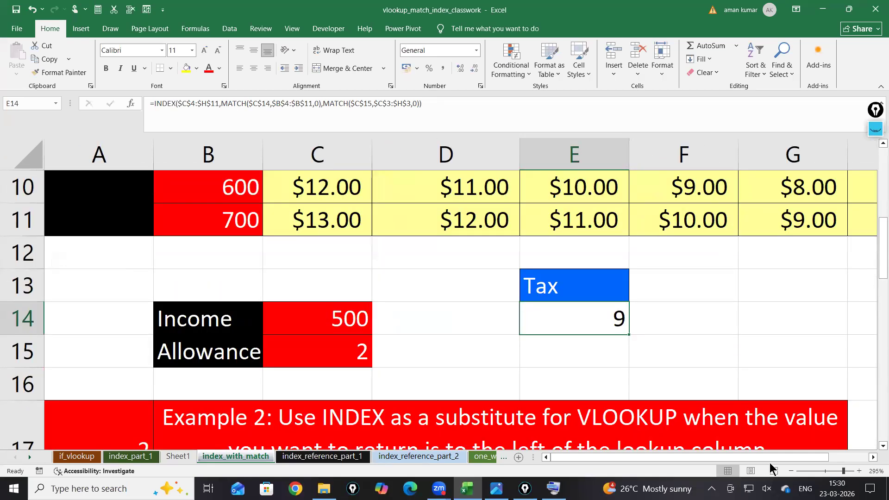
scroll(466, 329, right, 1)
double_click(461, 316)
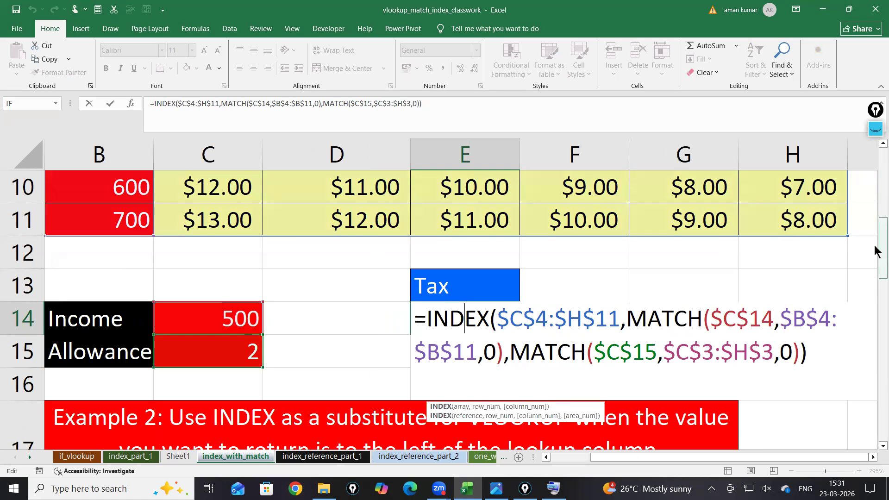
scroll(870, 249, down, 1)
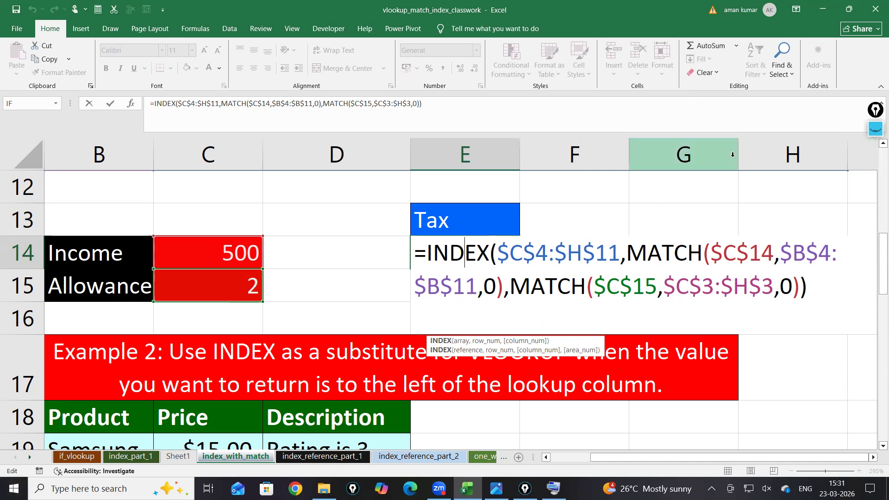
Sketch the tax grid with the screen pen, with incomes in hundreds from 0, allowances 0 to 4, and a box for the taxes.
drag(878, 110, 417, 107)
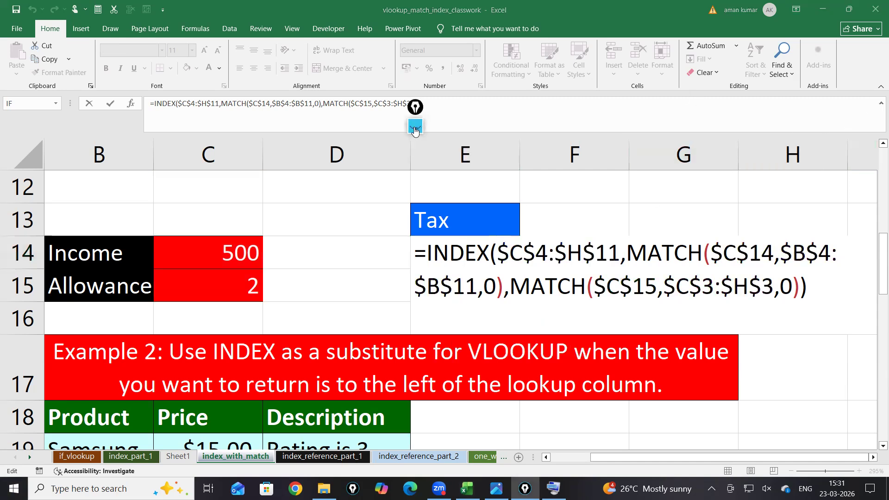
click(415, 127)
click(415, 224)
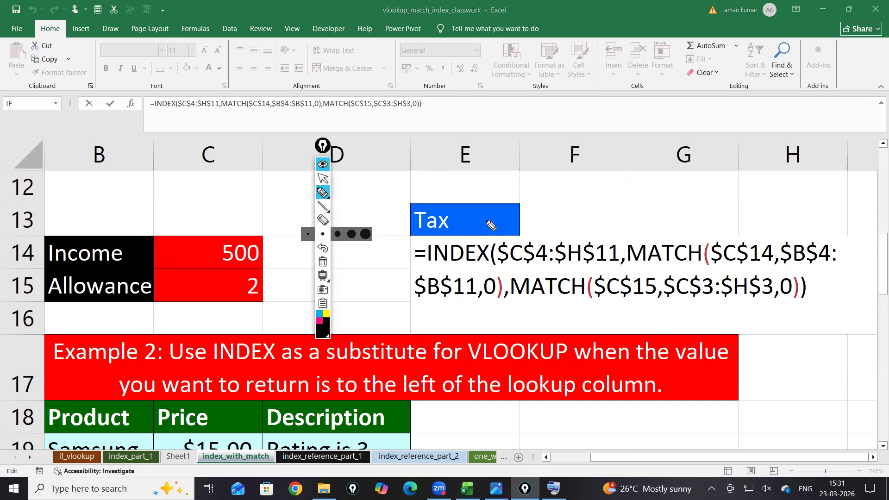
mouse_move(668, 72)
mouse_down()
mouse_move(649, 110)
mouse_move(682, 100)
mouse_move(659, 131)
mouse_move(688, 119)
mouse_move(657, 153)
mouse_move(685, 136)
mouse_up()
mouse_move(658, 163)
mouse_down()
mouse_move(689, 171)
mouse_move(675, 198)
mouse_move(695, 186)
mouse_up()
mouse_move(663, 213)
mouse_down()
mouse_move(665, 226)
mouse_move(698, 211)
mouse_up()
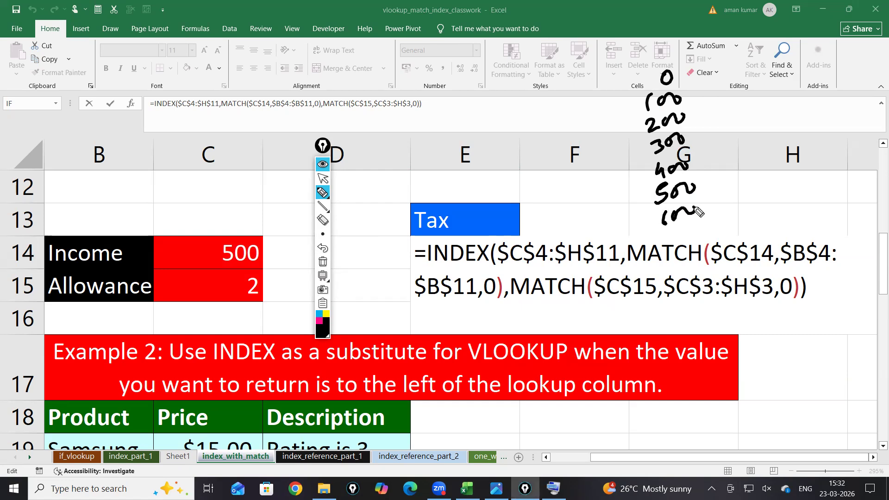
mouse_move(707, 30)
mouse_down()
mouse_move(747, 47)
mouse_move(782, 29)
mouse_move(797, 42)
mouse_move(822, 40)
mouse_move(857, 55)
mouse_up()
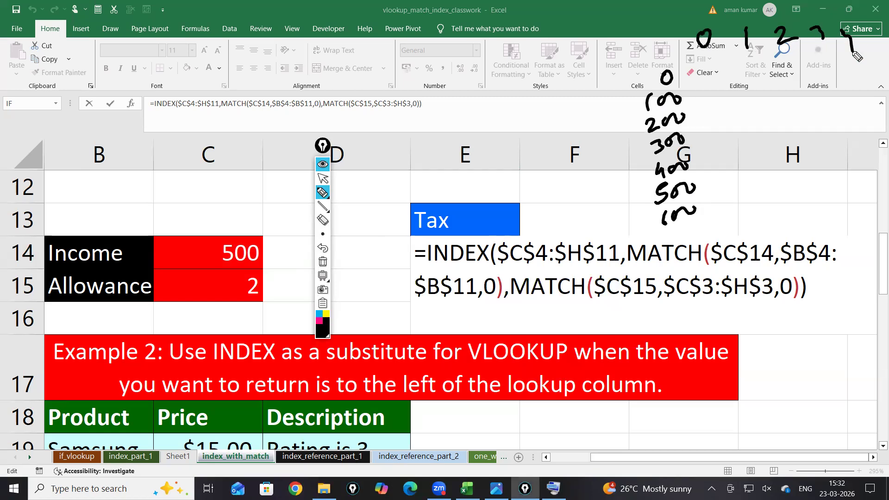
mouse_move(692, 70)
mouse_down()
mouse_move(697, 139)
mouse_move(811, 204)
mouse_move(871, 97)
mouse_move(745, 72)
mouse_move(701, 74)
mouse_up()
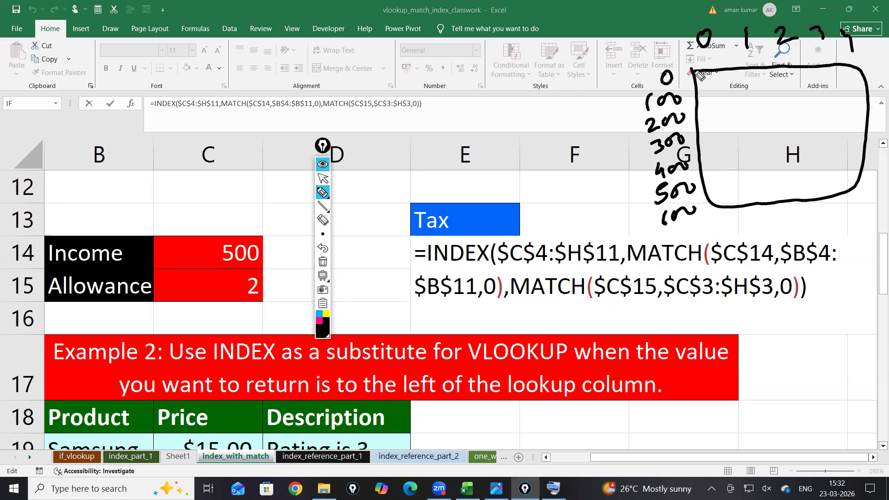
Underline the array $C$4:$H$11 in the formula and cross through the sketched tax box.
drag(508, 267, 603, 267)
drag(720, 91, 854, 160)
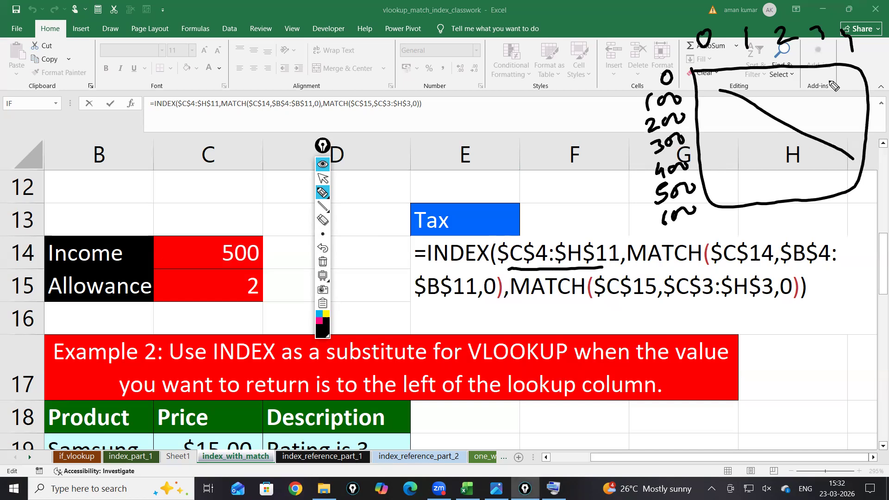
drag(836, 78, 759, 174)
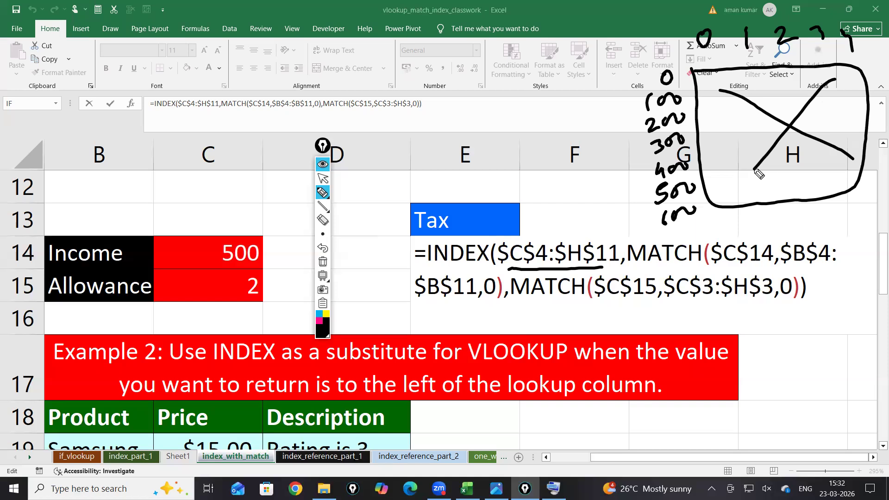
Number the sketched incomes 1 to 6 and mark the first MATCH's lookup value and range in the formula, input cells and sketch.
mouse_move(613, 76)
mouse_down()
mouse_move(617, 174)
mouse_move(633, 201)
mouse_up()
drag(636, 269, 771, 272)
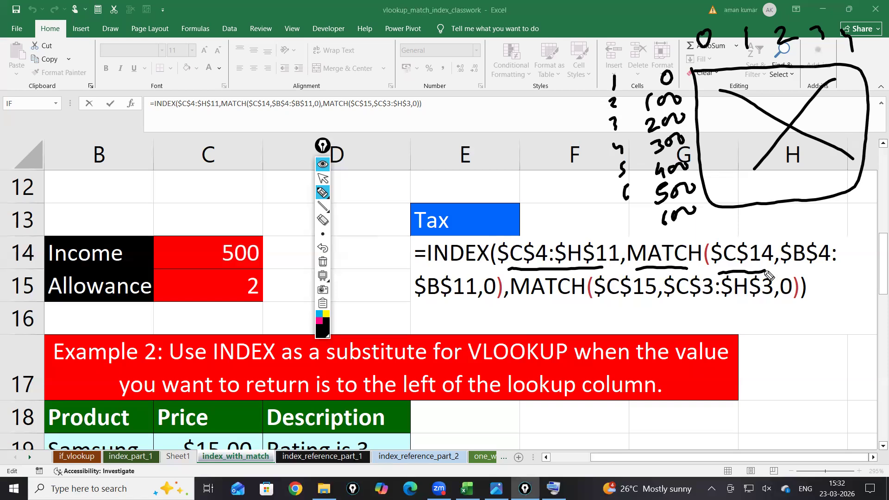
mouse_move(260, 236)
mouse_down()
mouse_move(183, 259)
mouse_move(278, 248)
mouse_move(236, 241)
mouse_up()
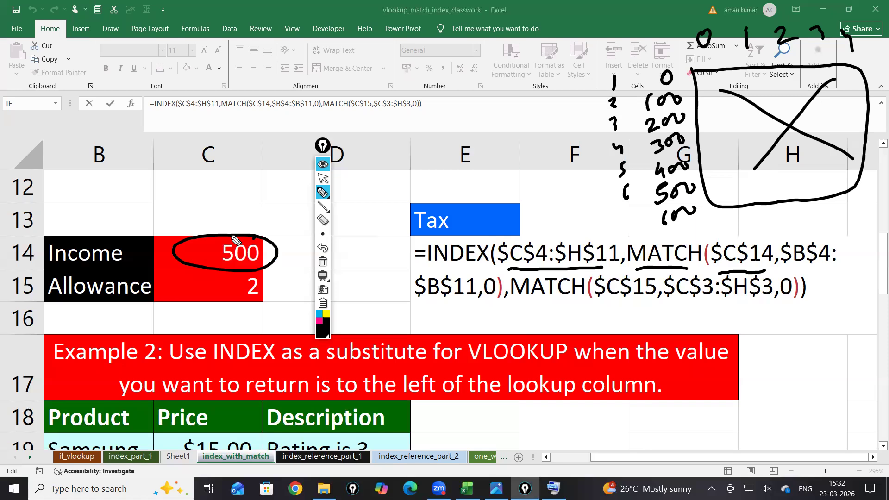
drag(790, 267, 827, 269)
drag(430, 300, 470, 299)
mouse_move(674, 62)
mouse_down()
mouse_move(632, 67)
mouse_move(642, 181)
mouse_move(695, 229)
mouse_move(693, 117)
mouse_move(676, 59)
mouse_up()
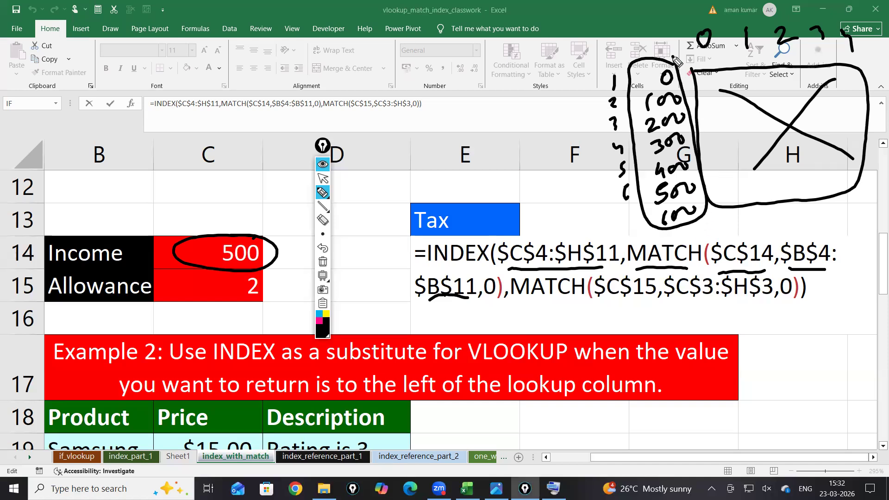
Draw a line below the sketched 500, then strike through the first MATCH and write 6 above it.
drag(628, 204, 709, 202)
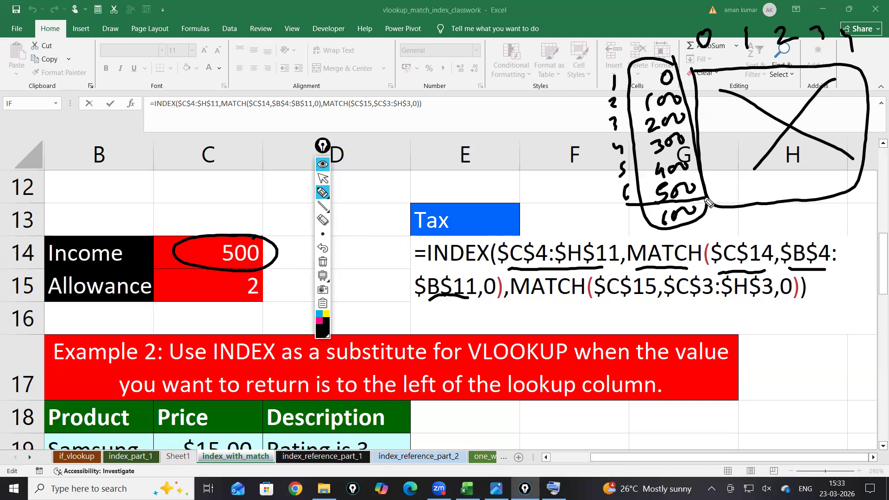
mouse_move(625, 250)
mouse_down()
mouse_move(838, 249)
mouse_move(639, 255)
mouse_move(707, 259)
mouse_move(665, 260)
mouse_up()
mouse_move(429, 300)
mouse_down()
mouse_move(458, 288)
mouse_move(449, 283)
mouse_up()
mouse_move(741, 217)
mouse_down()
mouse_move(752, 225)
mouse_move(734, 237)
mouse_up()
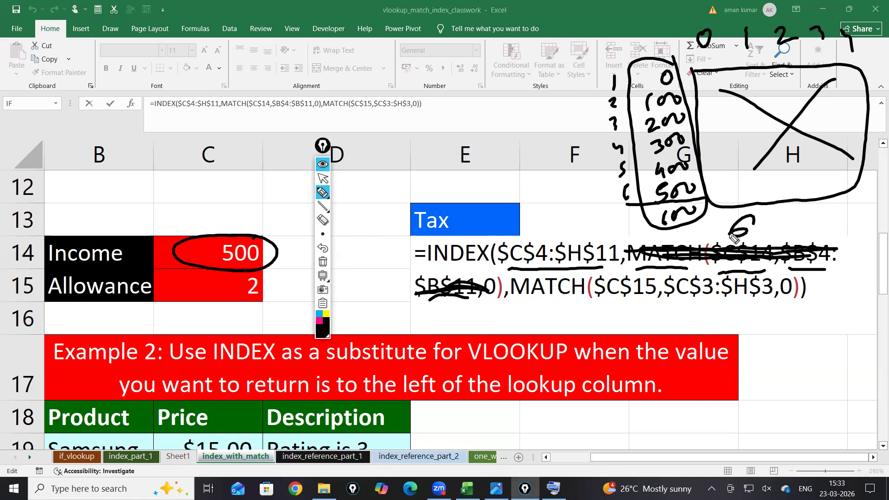
Mark the second MATCH's lookup value $C$15 and the allowance 2, and number the sketched allowance columns 1 to 5.
drag(514, 302, 645, 306)
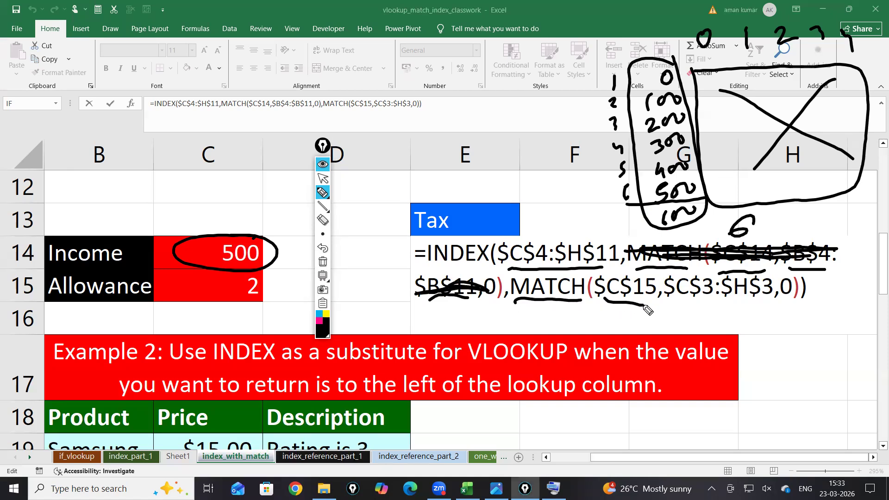
mouse_move(294, 287)
mouse_down()
mouse_move(249, 306)
mouse_move(292, 270)
mouse_up()
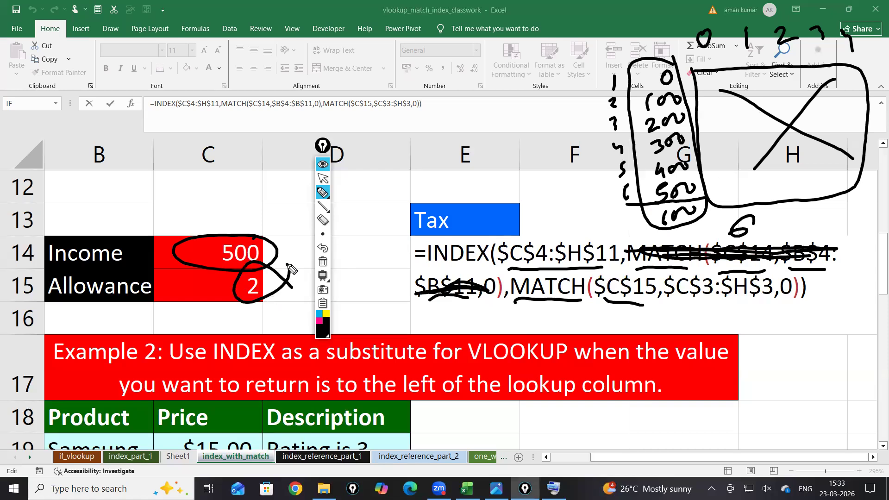
mouse_move(696, 8)
mouse_down()
mouse_move(700, 18)
mouse_move(790, 18)
mouse_move(782, 28)
mouse_up()
mouse_move(807, 8)
mouse_down()
mouse_move(813, 18)
mouse_move(851, 20)
mouse_up()
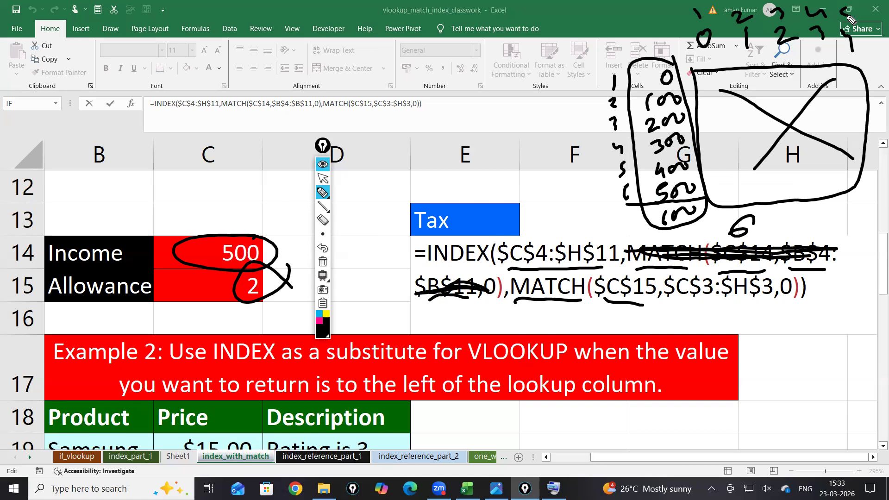
Circle the sketched third allowance column, strike through the second MATCH, write 3 below it, and hide the pen annotations.
mouse_move(813, 48)
mouse_down()
mouse_move(816, 33)
mouse_move(779, 9)
mouse_move(766, 41)
mouse_move(813, 33)
mouse_up()
mouse_move(801, 285)
mouse_down()
mouse_move(509, 296)
mouse_move(795, 290)
mouse_move(518, 302)
mouse_up()
mouse_move(664, 314)
mouse_down()
mouse_move(682, 326)
mouse_move(658, 338)
mouse_up()
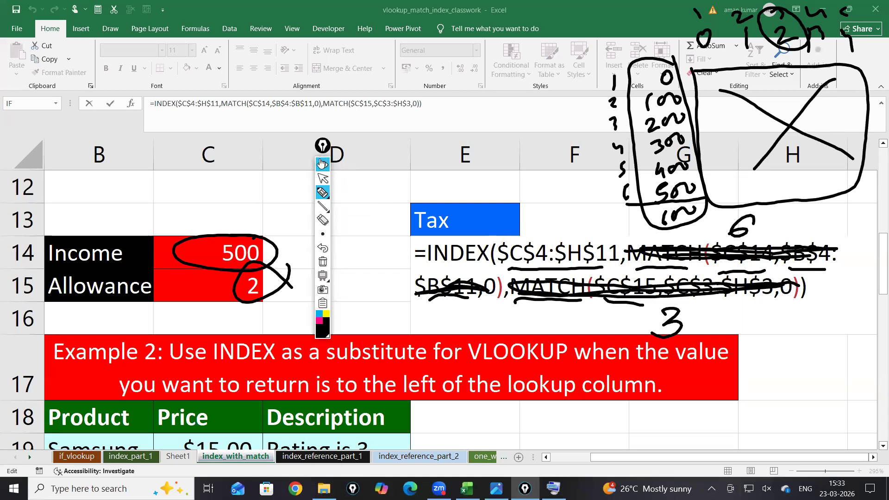
click(323, 164)
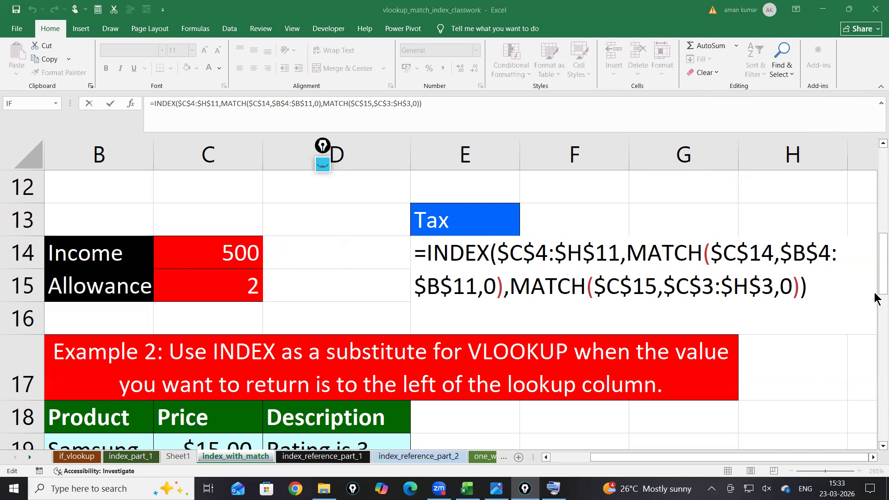
Add a leading apostrophe to the INDEX formula in E14 so the cell shows it as text.
click(425, 252)
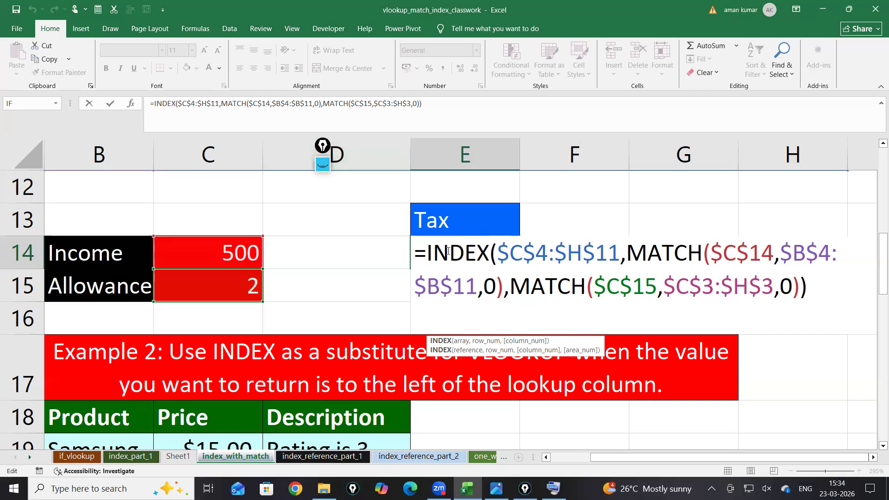
key(Home)
text(')
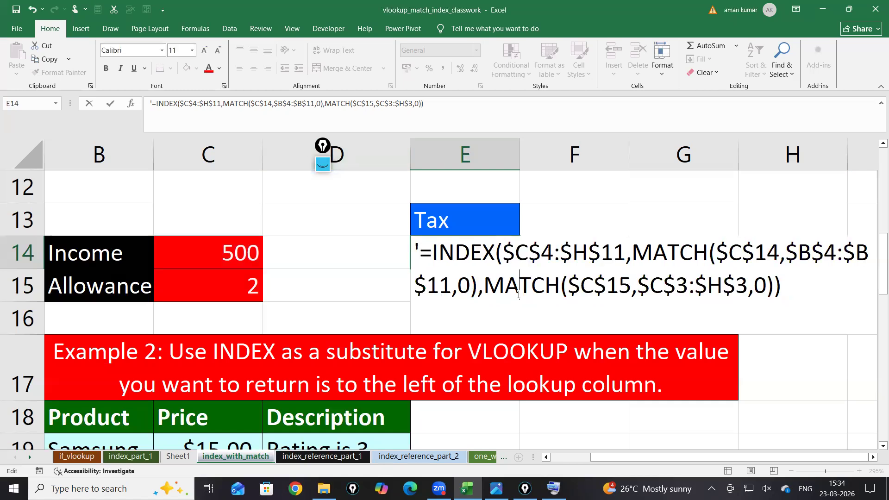
scroll(518, 294, down, 1)
click(496, 318)
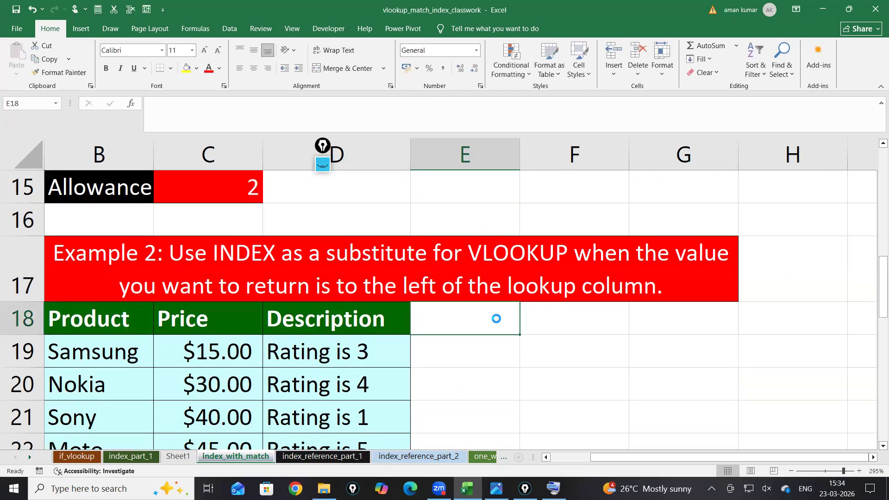
Examine Example 2's product table and its Description and Product cells in row 30.
scroll(497, 319, down, 5)
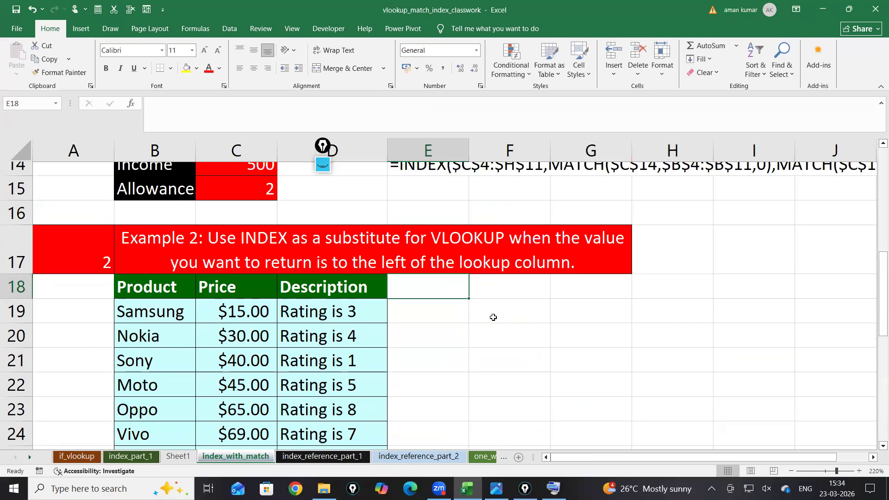
scroll(494, 317, up, 1)
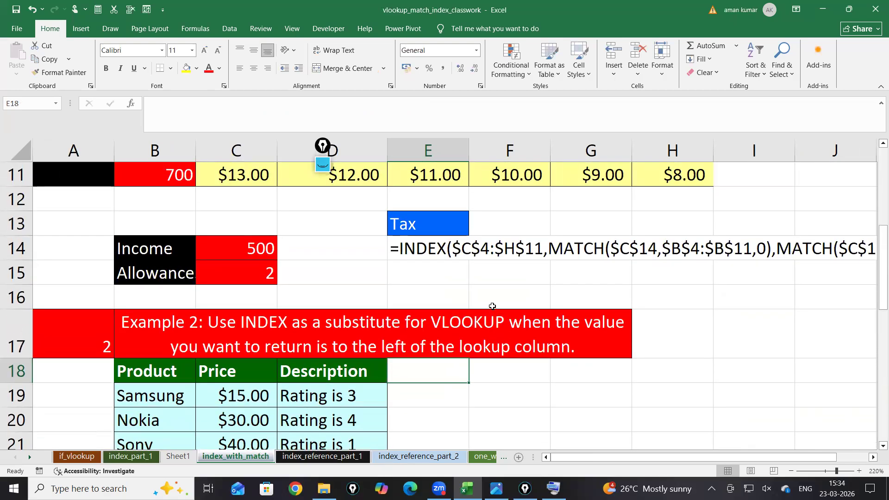
scroll(492, 306, down, 4)
click(302, 345)
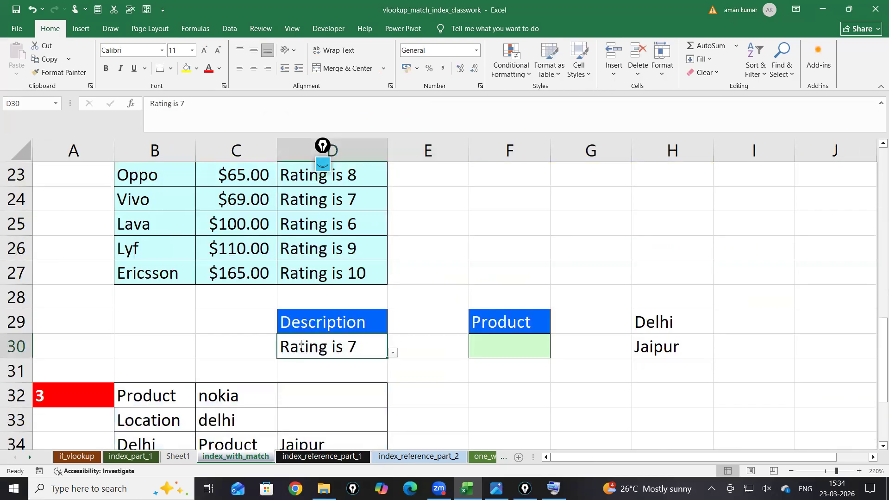
click(515, 345)
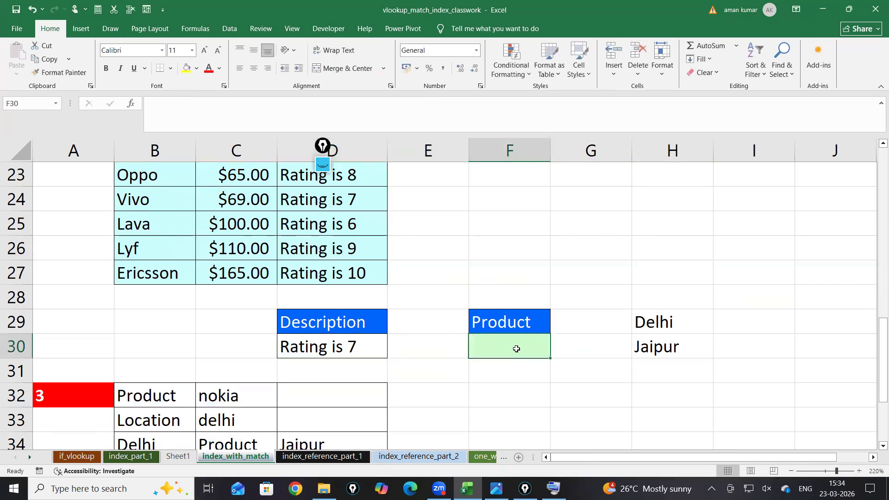
scroll(363, 290, up, 3)
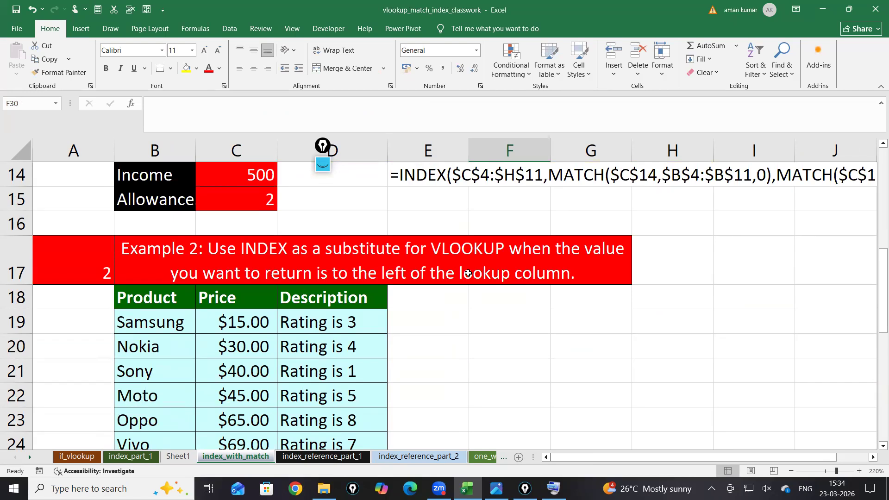
Reopen the tax formula in E14 for editing and remove its leading apostrophe.
scroll(468, 274, up, 2)
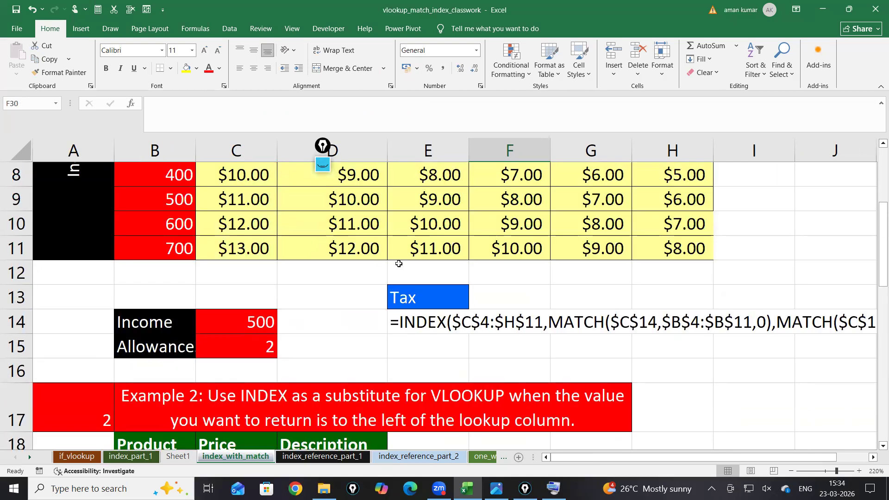
double_click(386, 325)
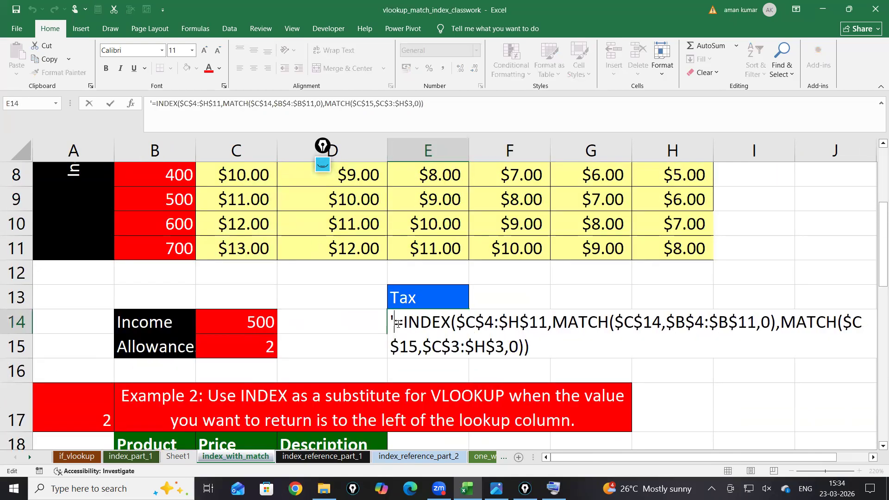
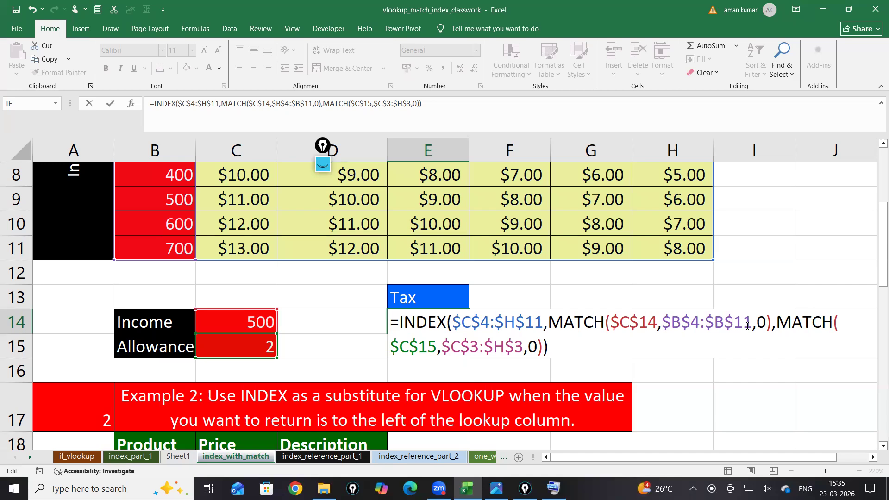
scroll(747, 326, up, 1)
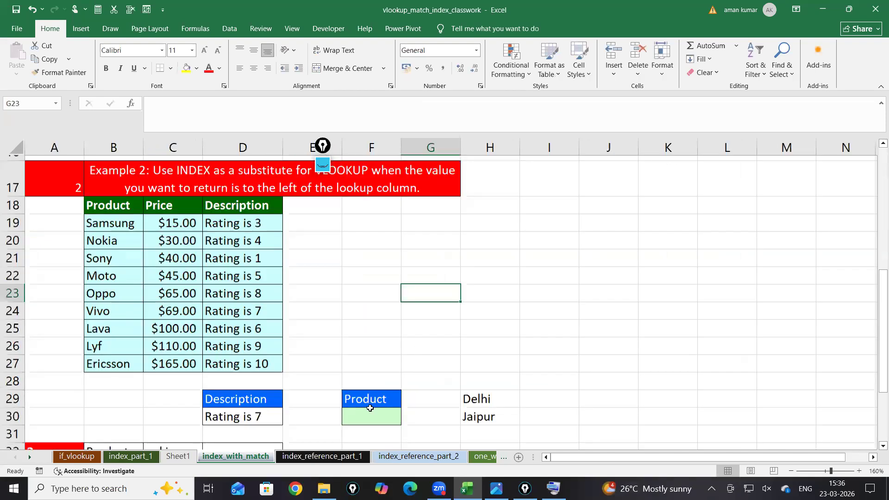
click(370, 408)
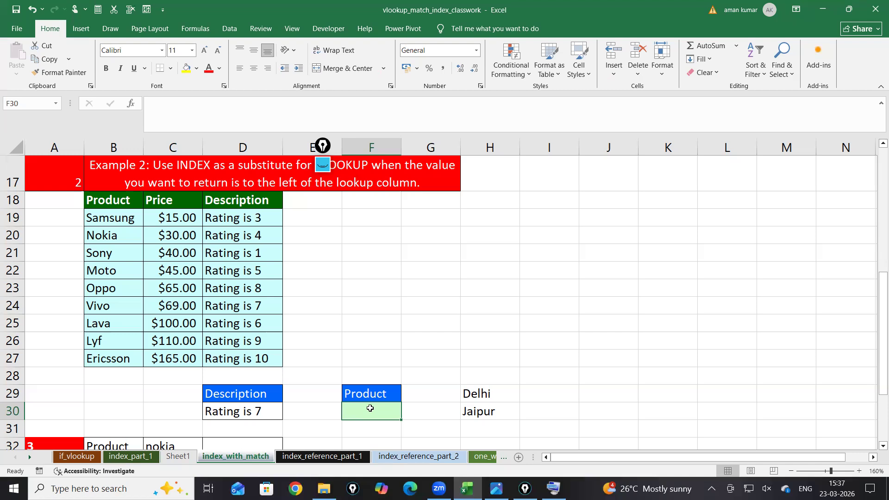
click(458, 285)
click(516, 282)
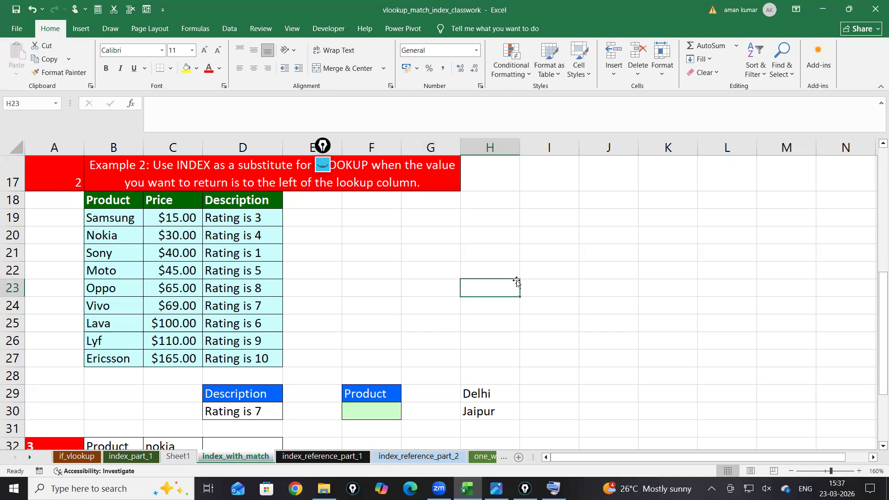
click(503, 275)
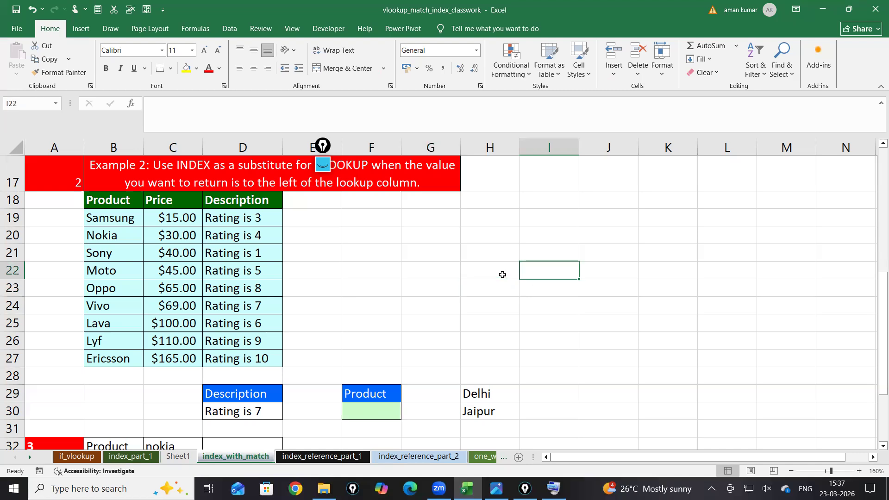
text(=ind)
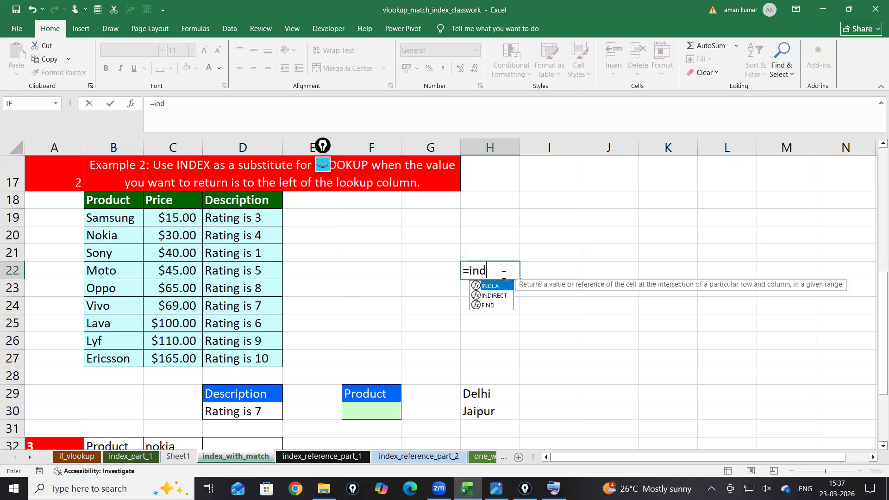
key(Tab)
key(BackSpace)
key(BackSpace)
key(BackSpace)
key(BackSpace)
key(BackSpace)
key(BackSpace)
key(BackSpace)
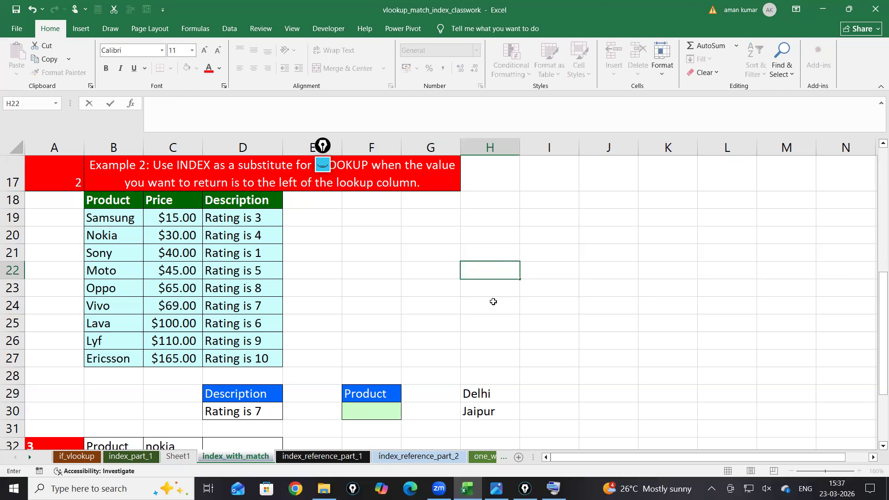
click(495, 303)
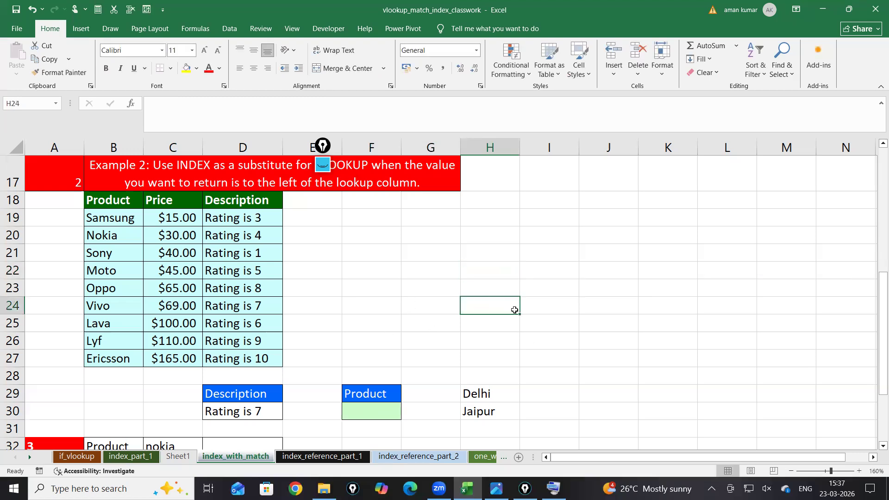
Start an INDEX formula in F23, beside Example 2's product table.
click(559, 319)
scroll(559, 318, up, 4)
drag(879, 326, 536, 266)
click(536, 266)
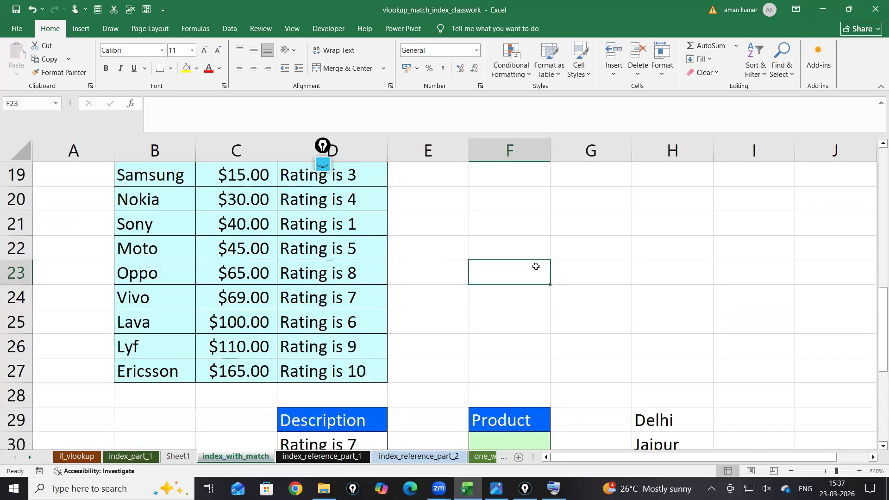
key(Down)
key(Up)
text(=in)
key(Tab)
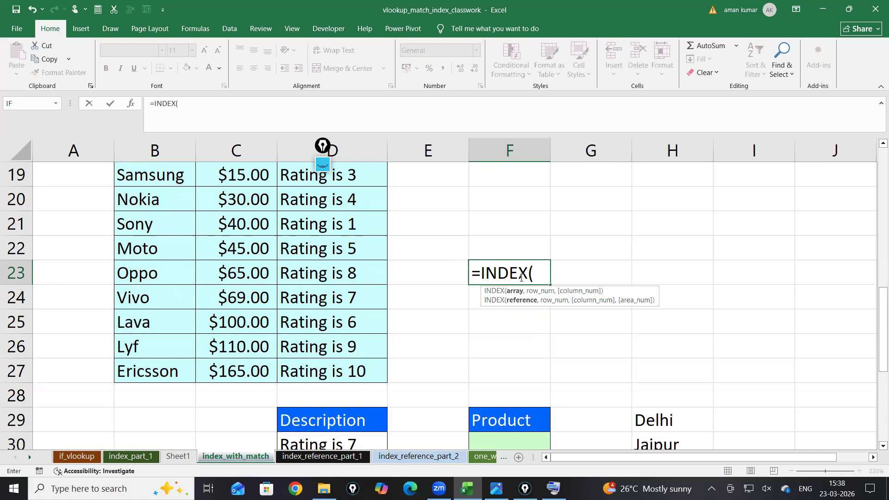
scroll(343, 261, up, 1)
drag(137, 265, 375, 394)
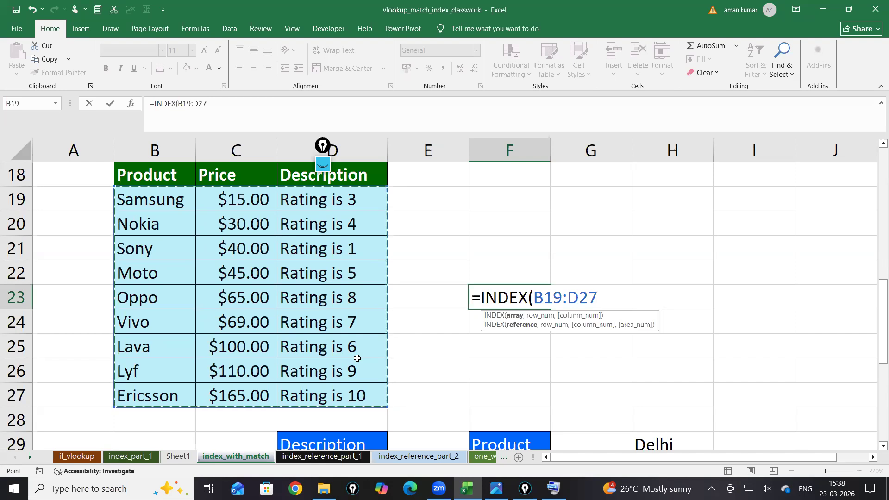
key(BackSpace)
key(BackSpace)
key(BackSpace)
key(BackSpace)
key(BackSpace)
key(BackSpace)
key(BackSpace)
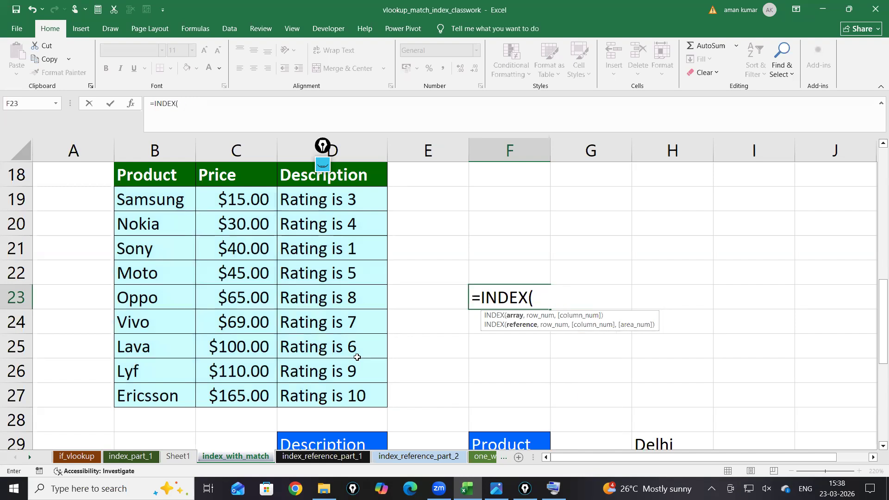
Use the product names B19:B27 as the INDEX array.
click(151, 201)
drag(153, 298, 143, 397)
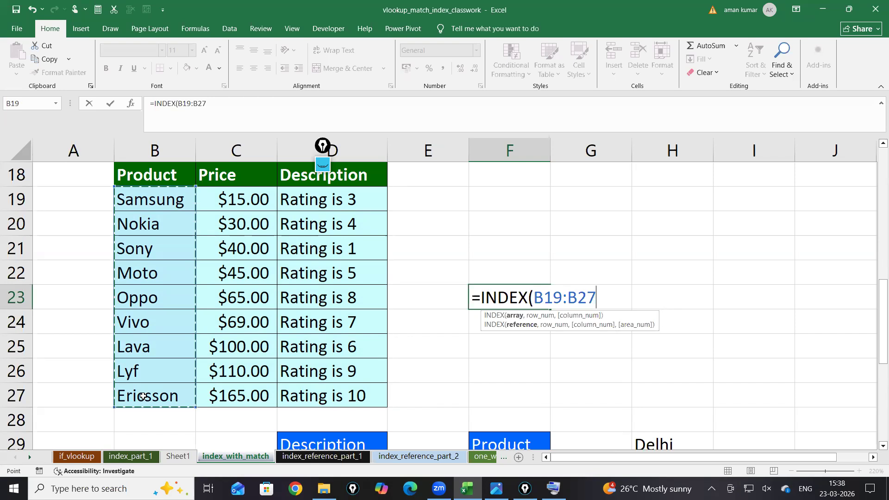
text(,)
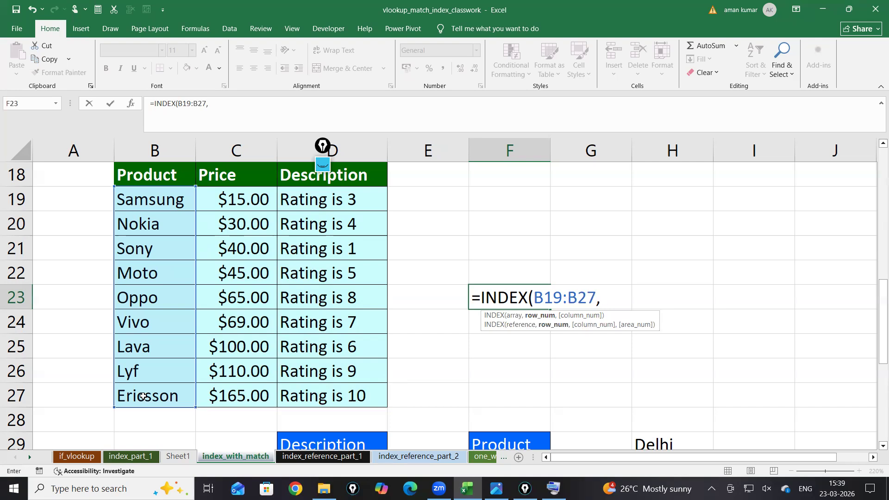
Nest a MATCH as the row number, looking up D30 in D19:D27 with match type 0, and complete the formula.
text(mat)
key(Tab)
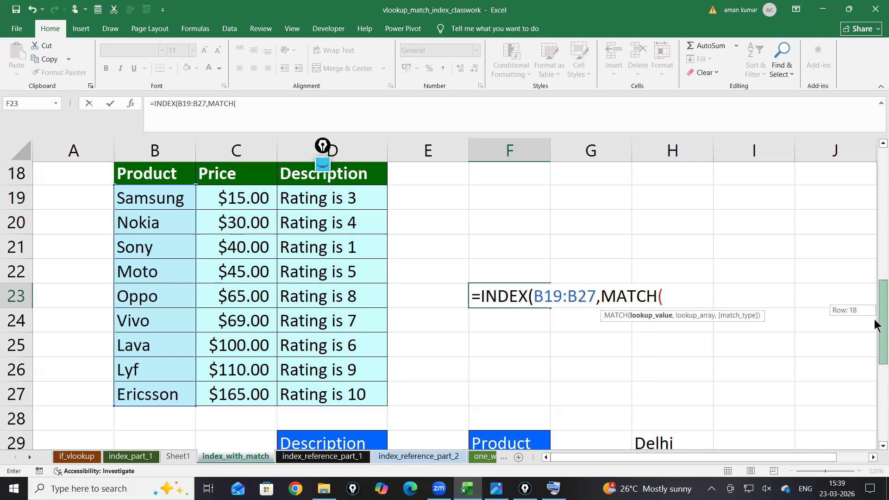
scroll(875, 324, down, 1)
click(349, 437)
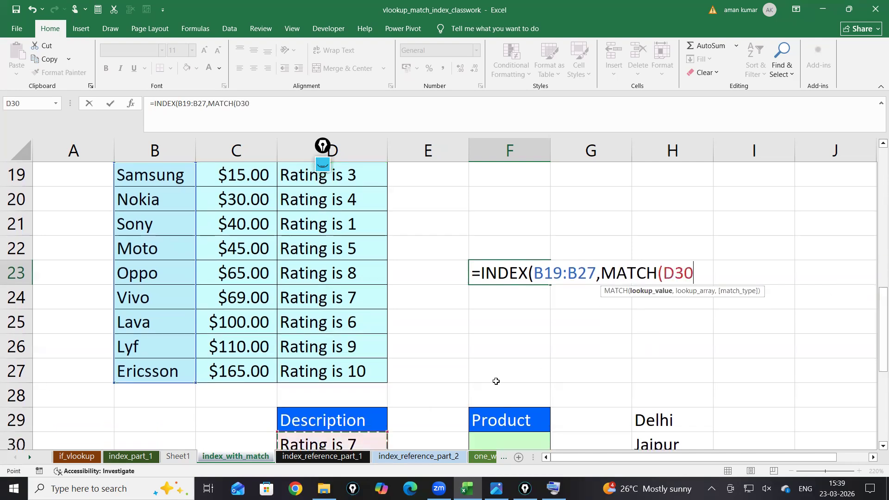
text(,)
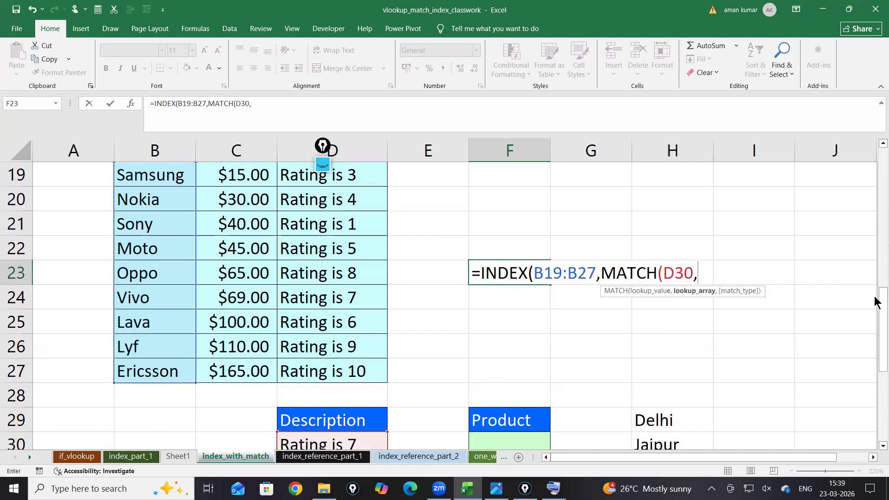
scroll(369, 246, up, 1)
drag(361, 196, 352, 395)
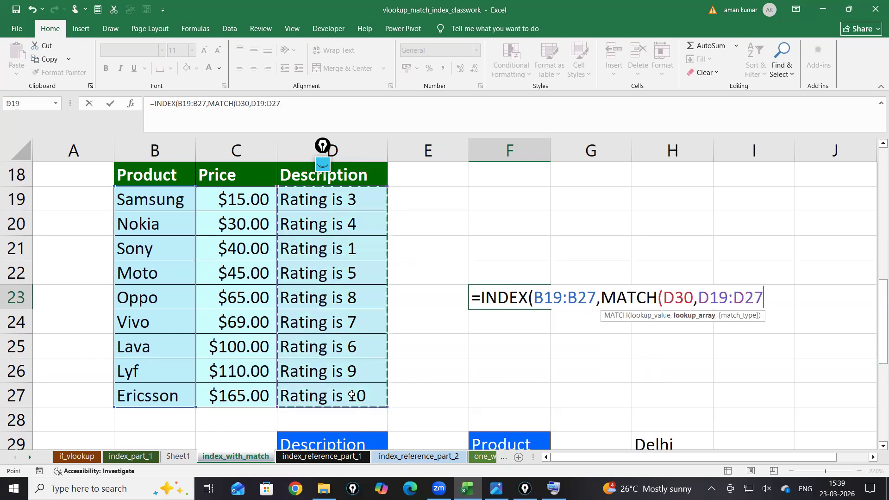
text(,0))
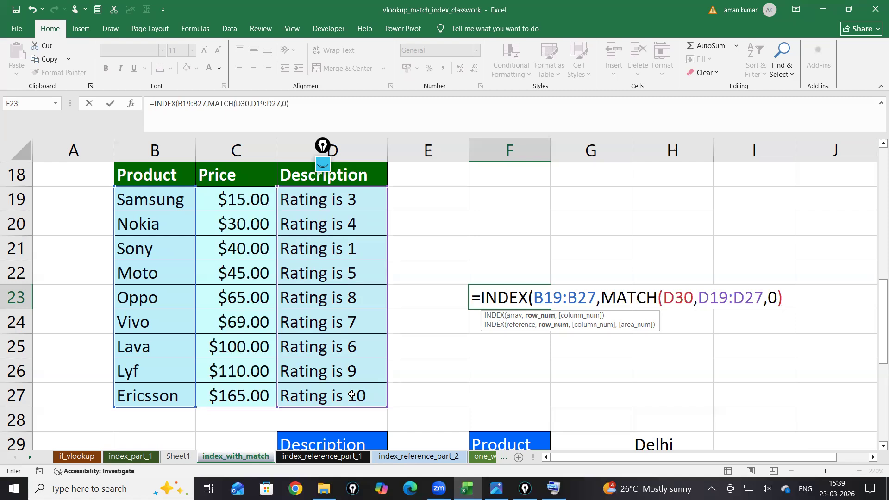
text())
key(Return)
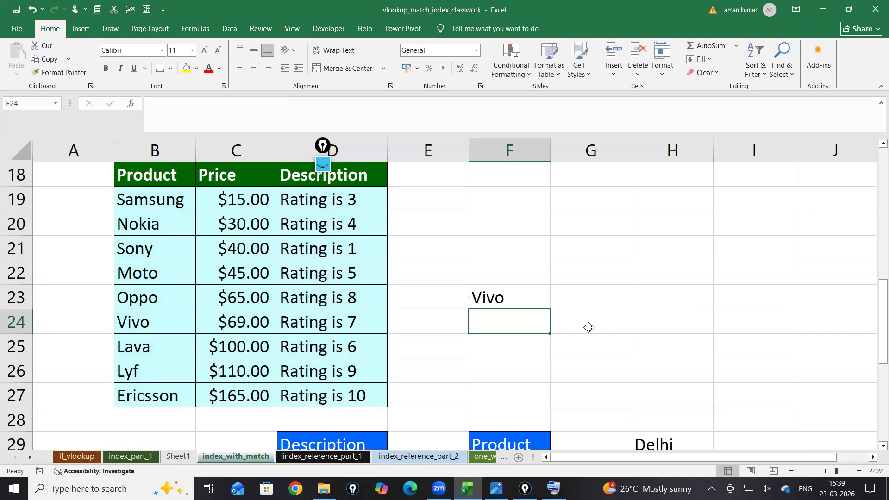
Review the arguments of the INDEX with MATCH formula in F23 and leave it without changes.
double_click(534, 297)
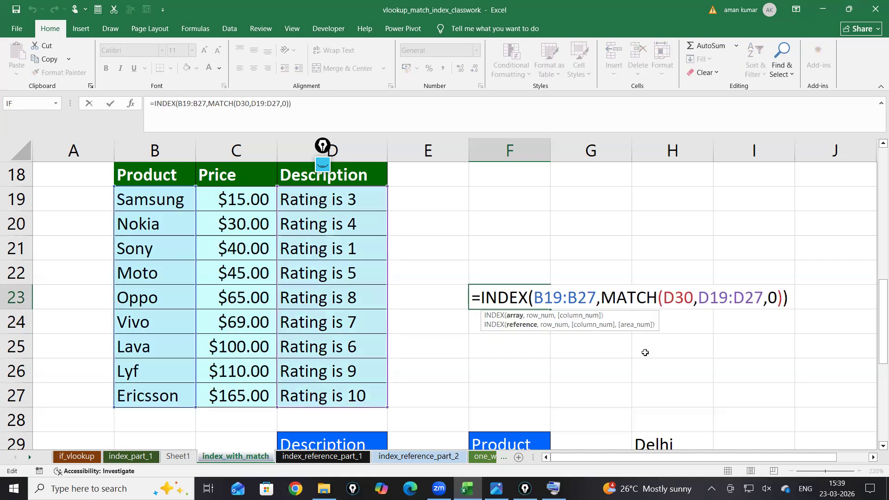
click(646, 352)
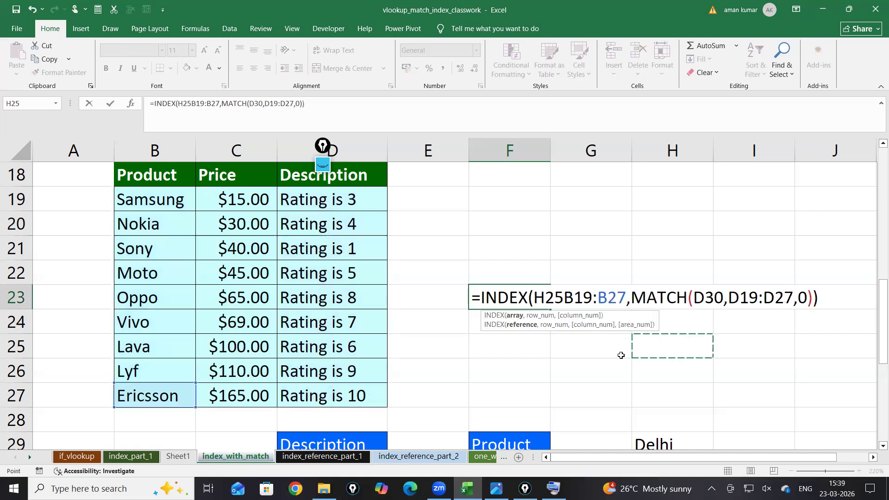
key(Escape)
scroll(597, 353, up, 4)
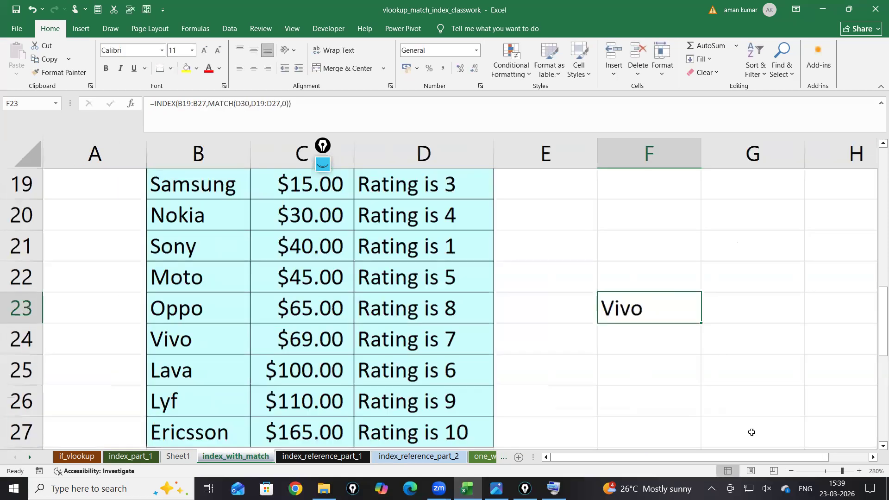
Reopen the INDEX with MATCH formula in F23 to examine its ranges, and close it unedited.
drag(764, 457, 817, 456)
scroll(600, 320, up, 2)
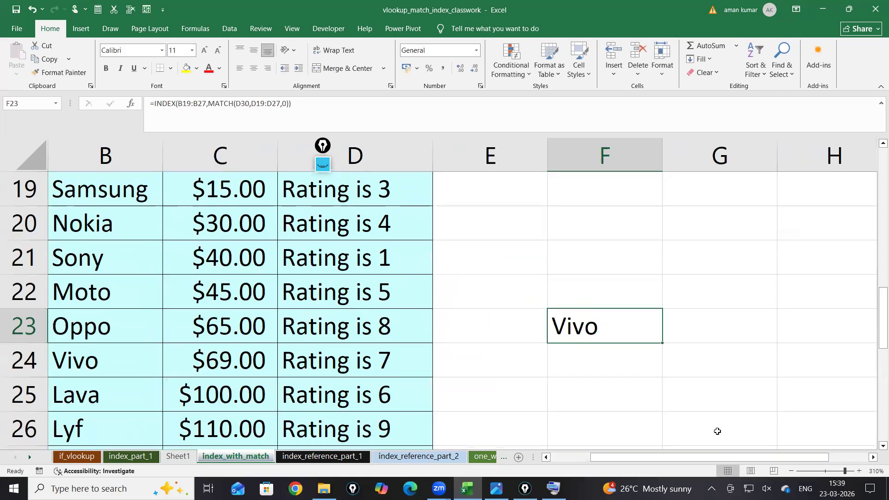
scroll(450, 332, right, 1)
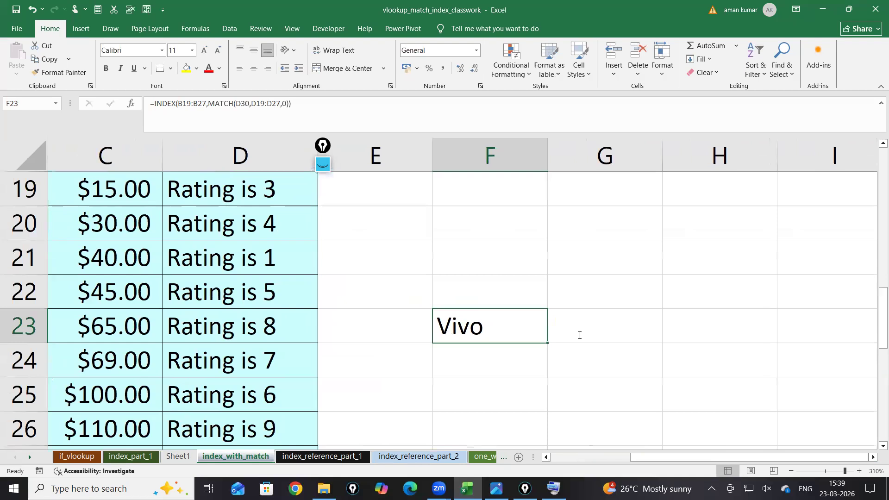
key(F2)
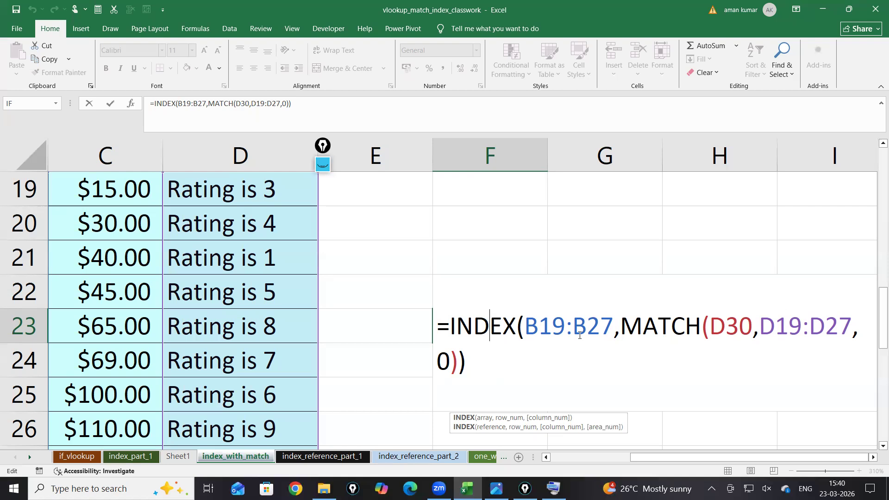
key(Return)
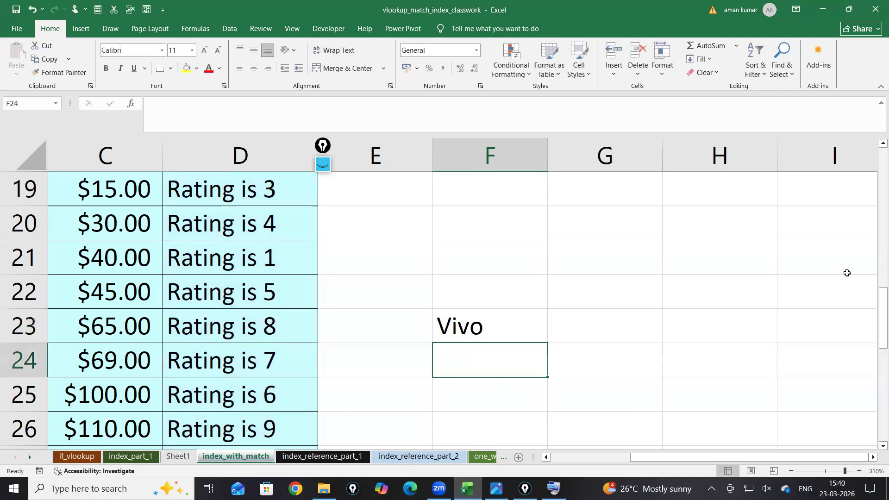
Choose Rating is 5 as the lookup description in D30 and check the product returned in F23.
scroll(175, 386, down, 1)
scroll(375, 301, down, 3)
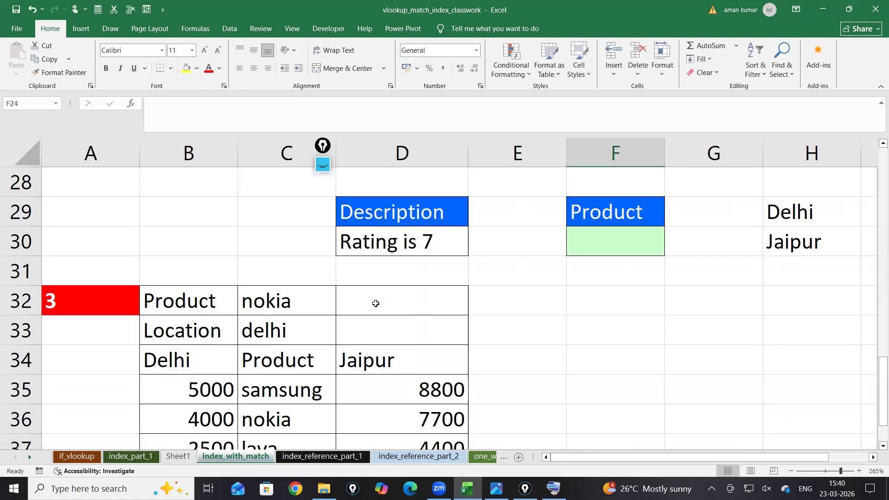
scroll(375, 302, up, 3)
scroll(315, 334, down, 6)
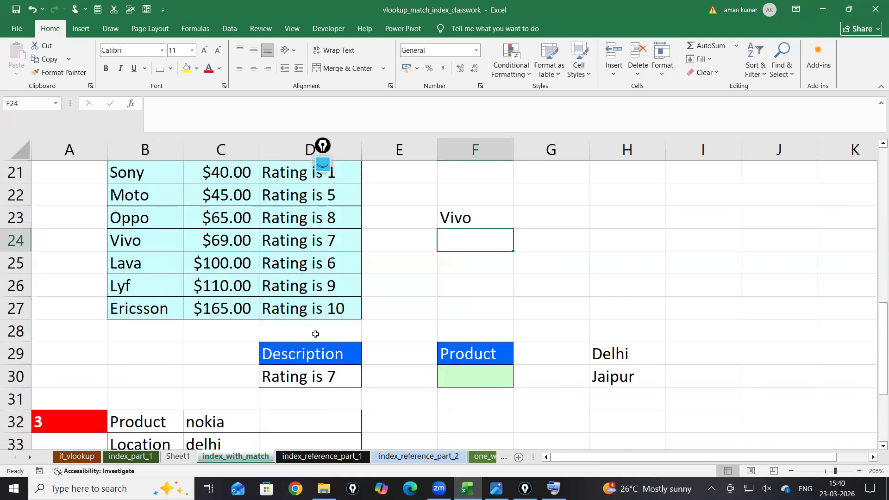
scroll(357, 313, down, 1)
click(358, 312)
click(366, 314)
click(290, 345)
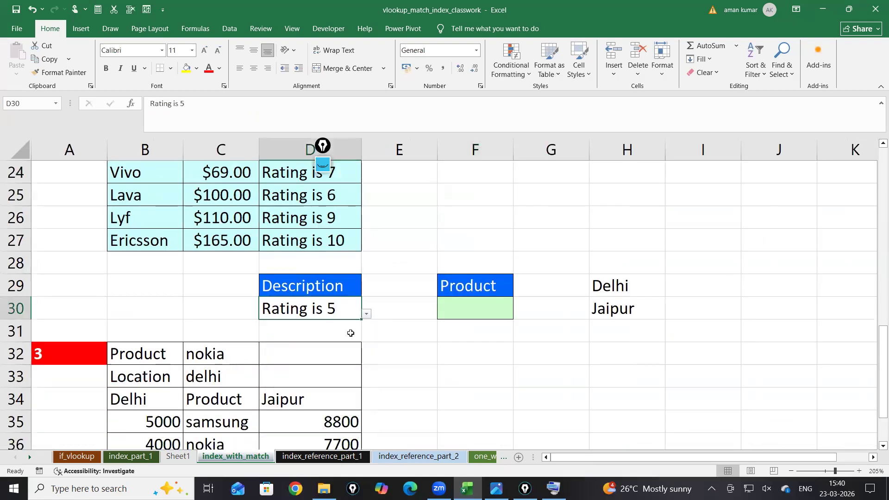
scroll(407, 324, up, 3)
click(474, 379)
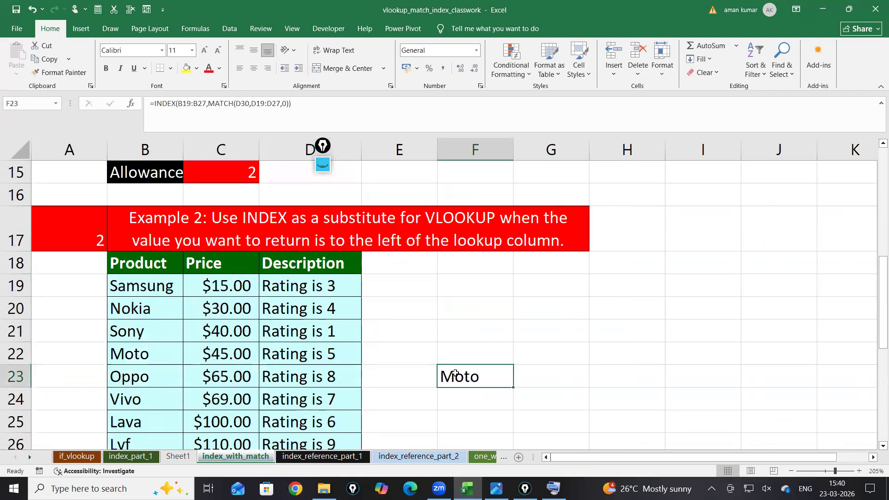